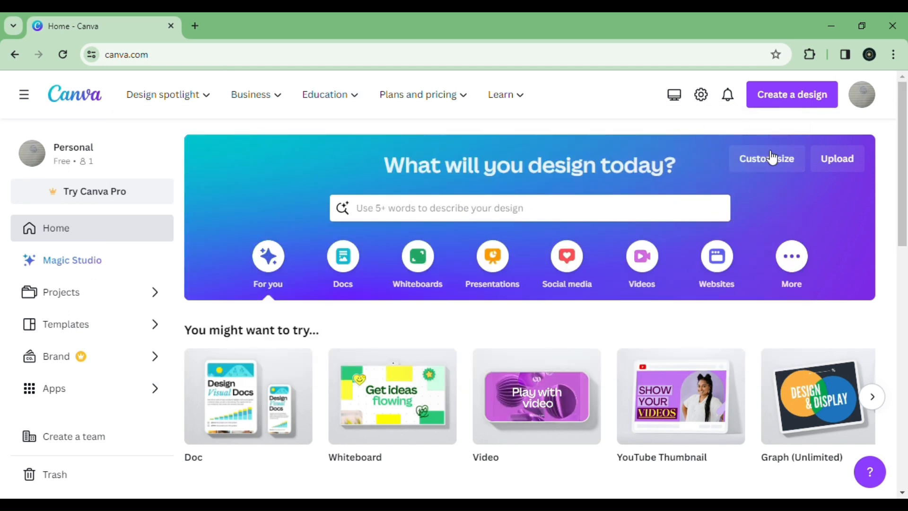
Create a new blank whiteboard design
left_click(776, 98)
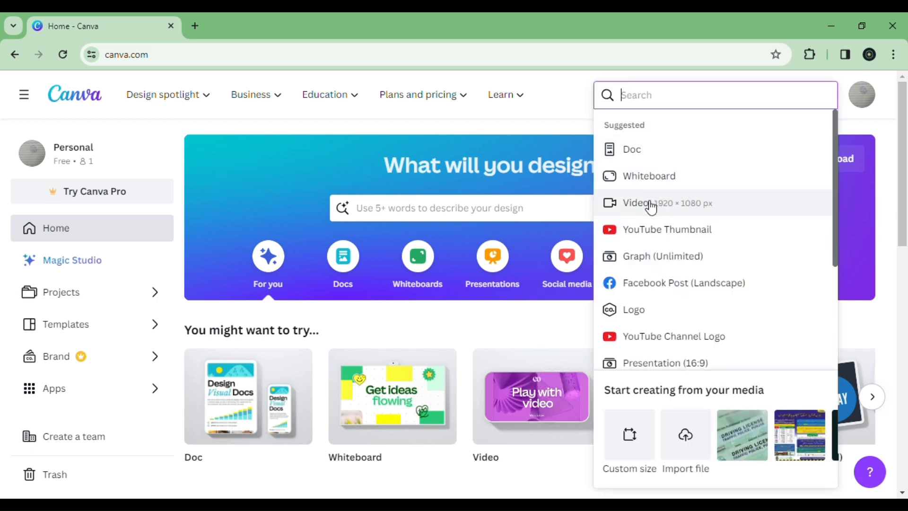
left_click(640, 180)
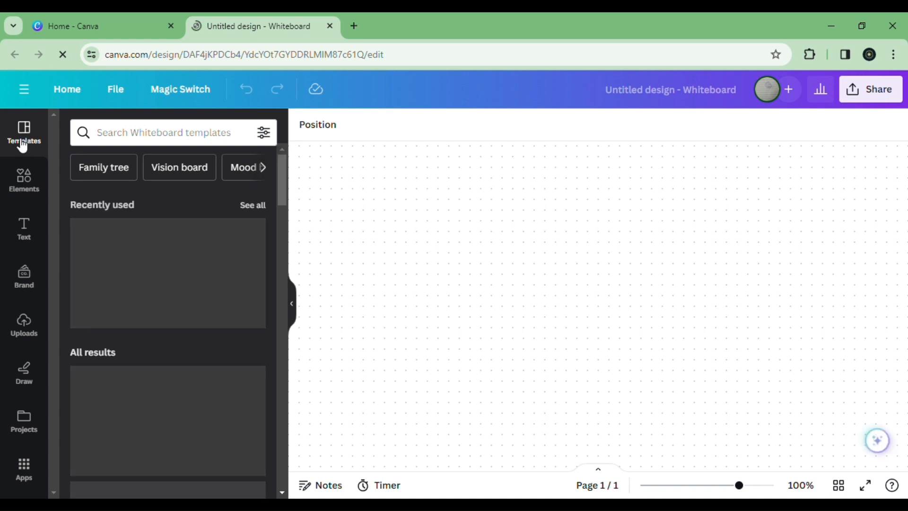
Browse the whiteboard templates and add the Mood Board template with the orange header to the canvas
scroll(170, 384, "down", 3)
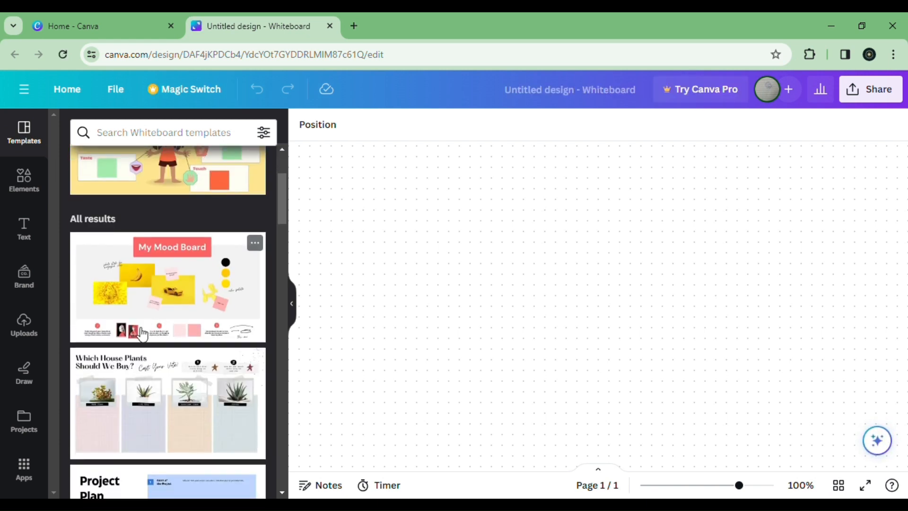
scroll(137, 280, "down", 3)
scroll(185, 389, "down", 5)
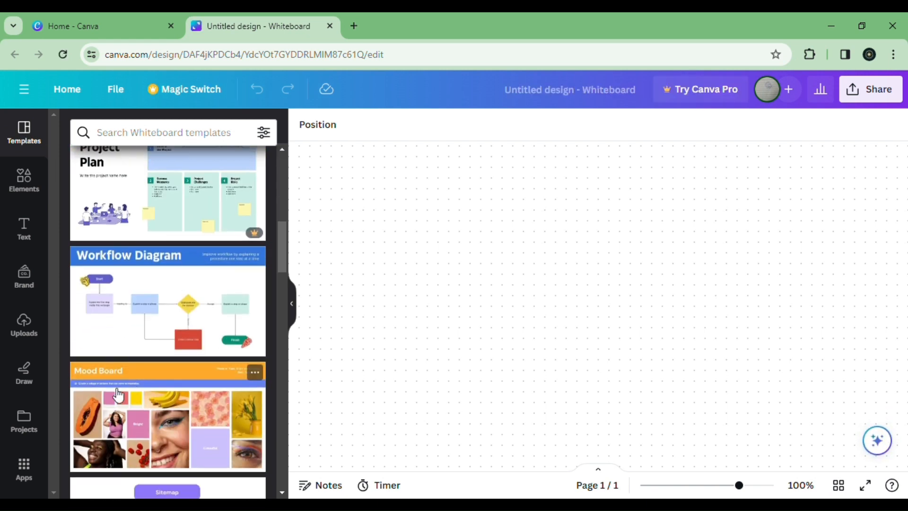
scroll(165, 379, "down", 5)
scroll(193, 339, "up", 5)
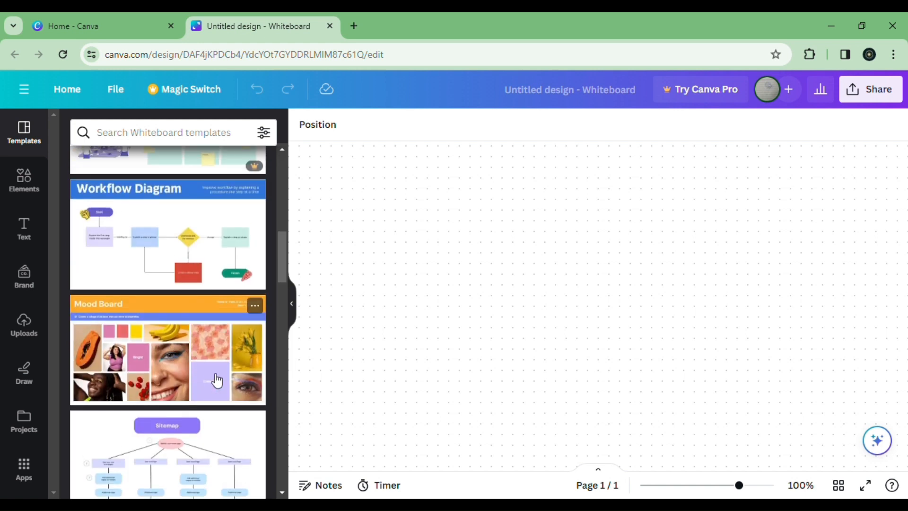
left_click(172, 353)
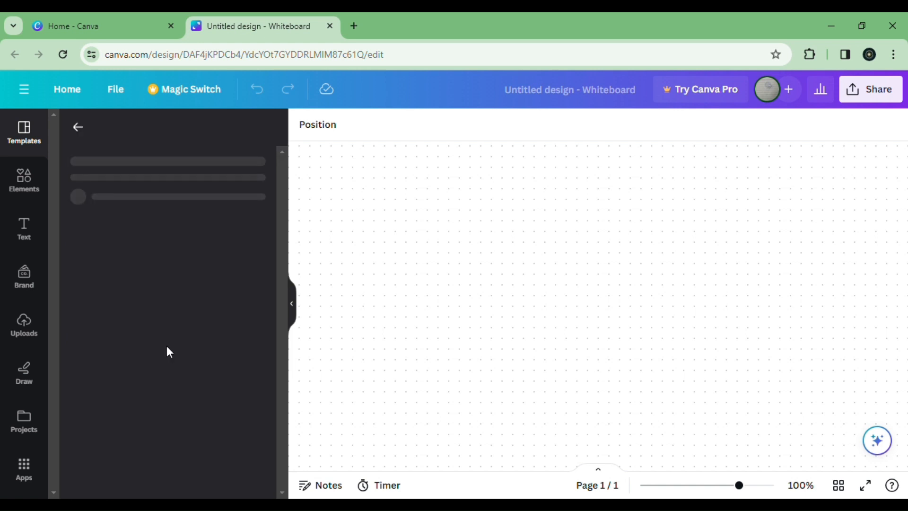
scroll(133, 425, "down", 5)
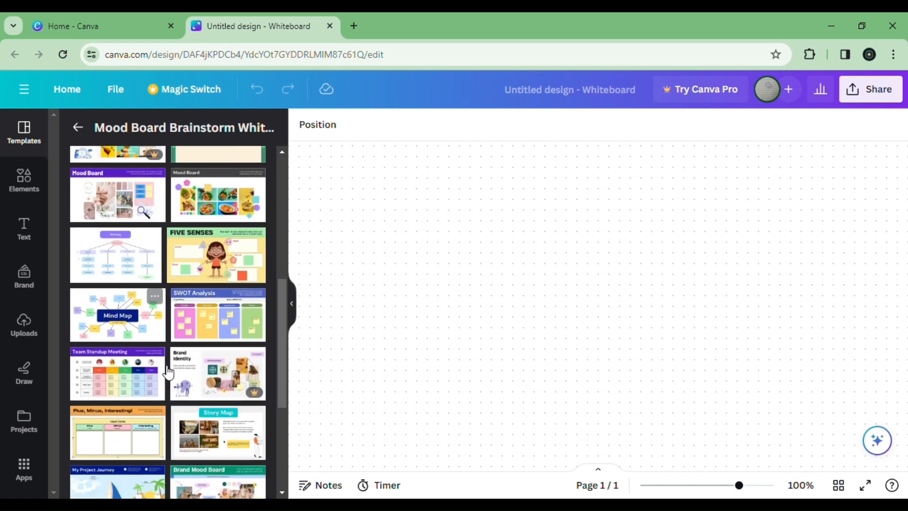
scroll(171, 329, "down", 4)
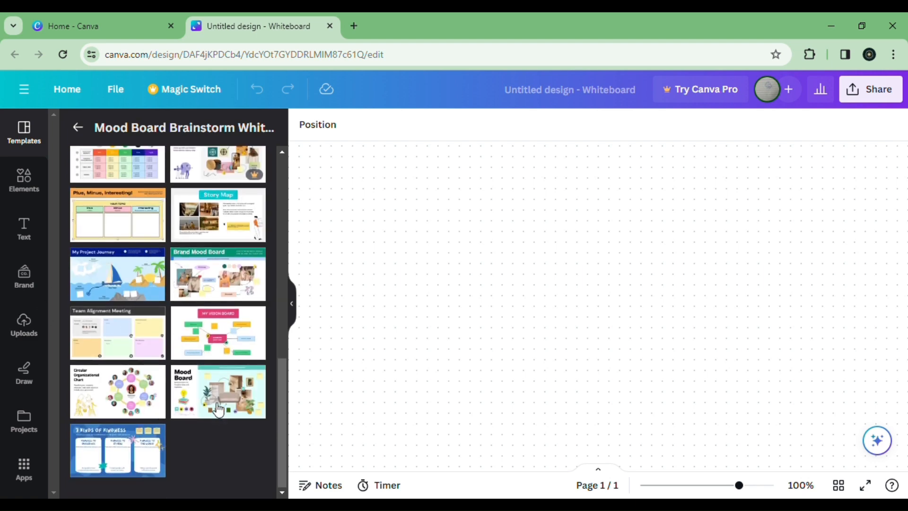
left_click(219, 409)
scroll(203, 331, "up", 3)
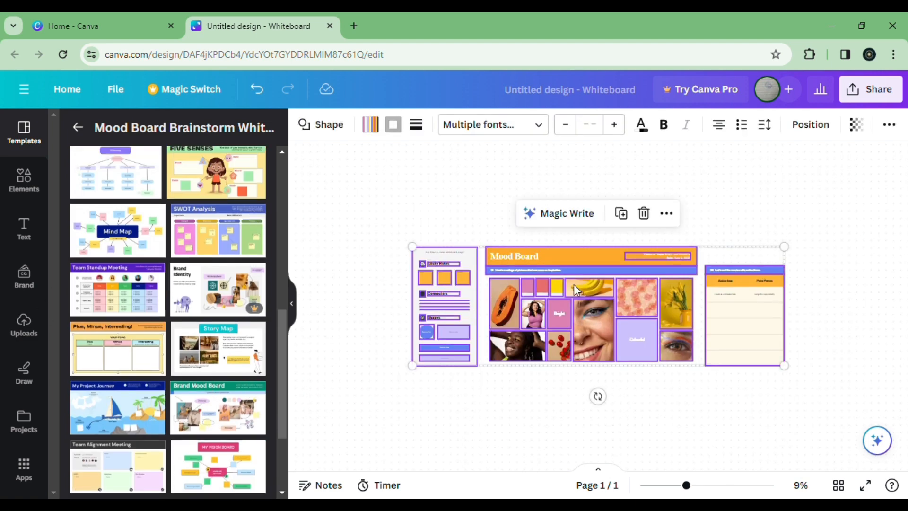
Delete all the Mood Board template elements from the whiteboard
left_click_drag(554, 313, 507, 303)
key("Delete")
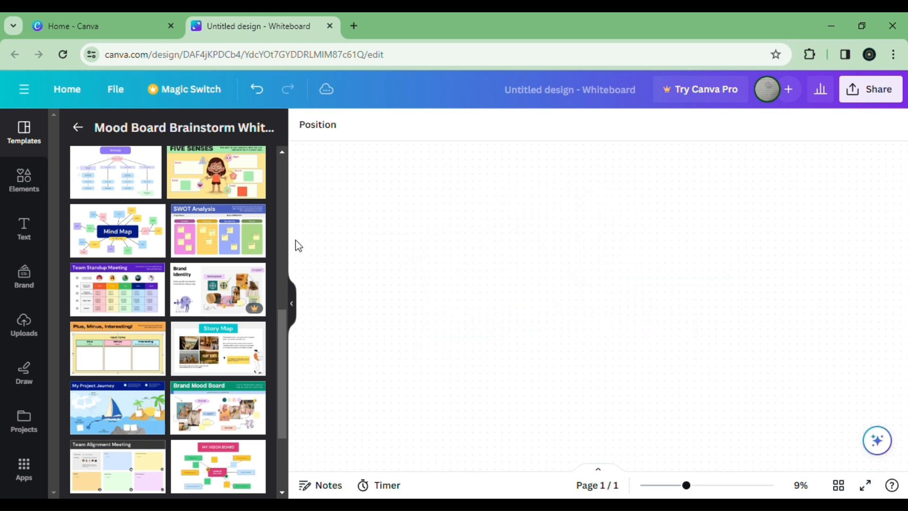
Add the Five Senses template to the whiteboard and collapse the template list
left_click(213, 174)
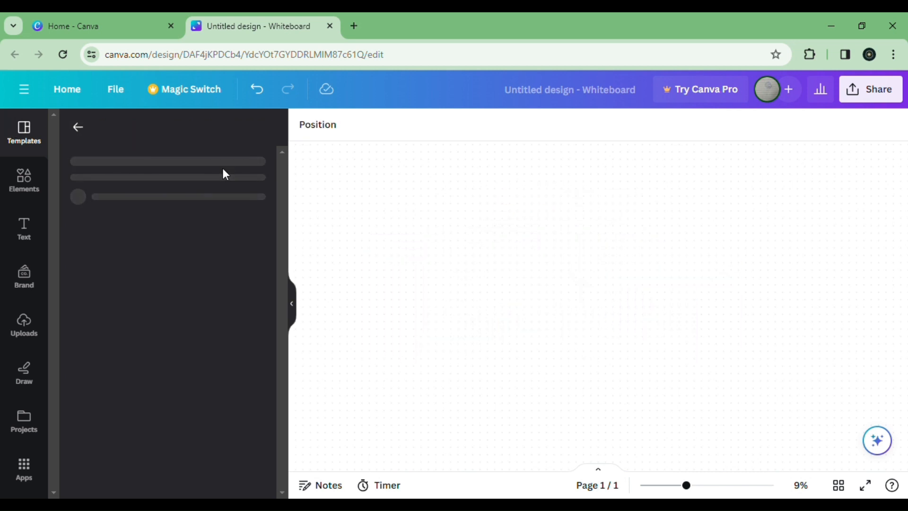
scroll(229, 338, "down", 3)
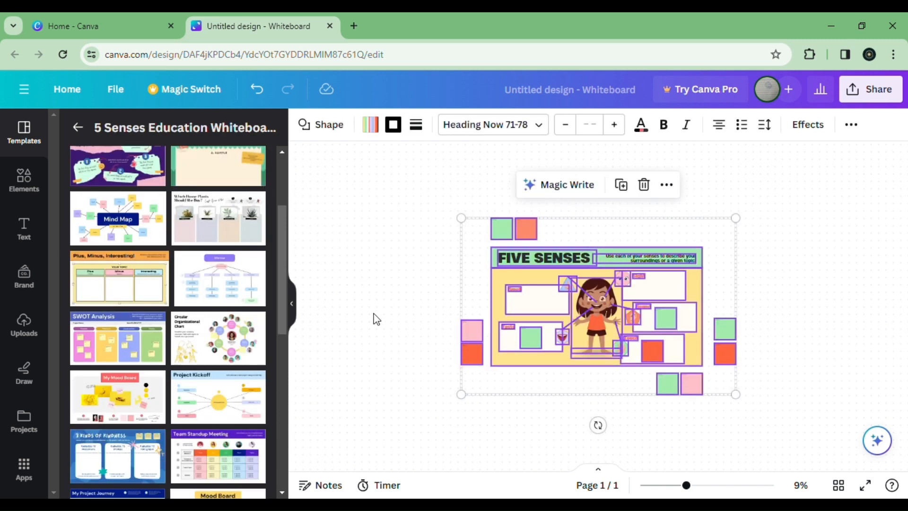
left_click(299, 312)
left_click(292, 306)
Select all the Five Senses elements and look through the additional actions offered for the selection
left_click(467, 332)
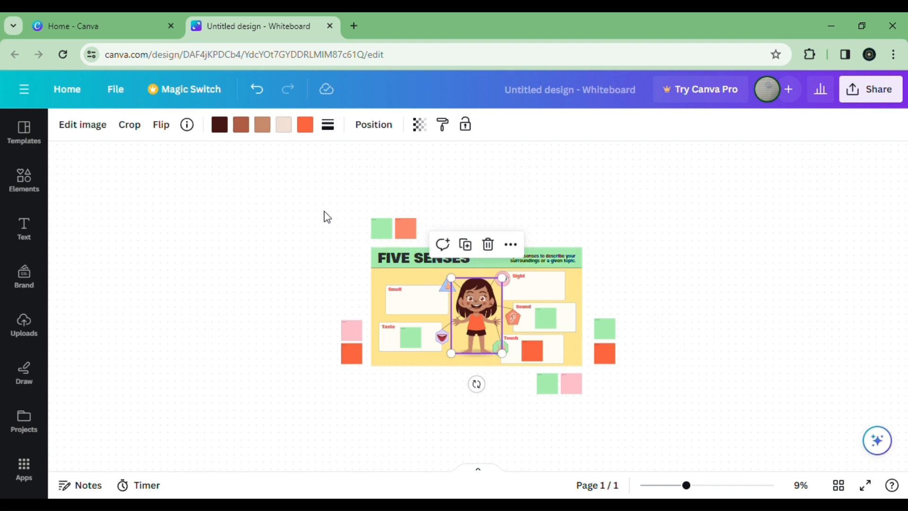
left_click_drag(325, 213, 651, 436)
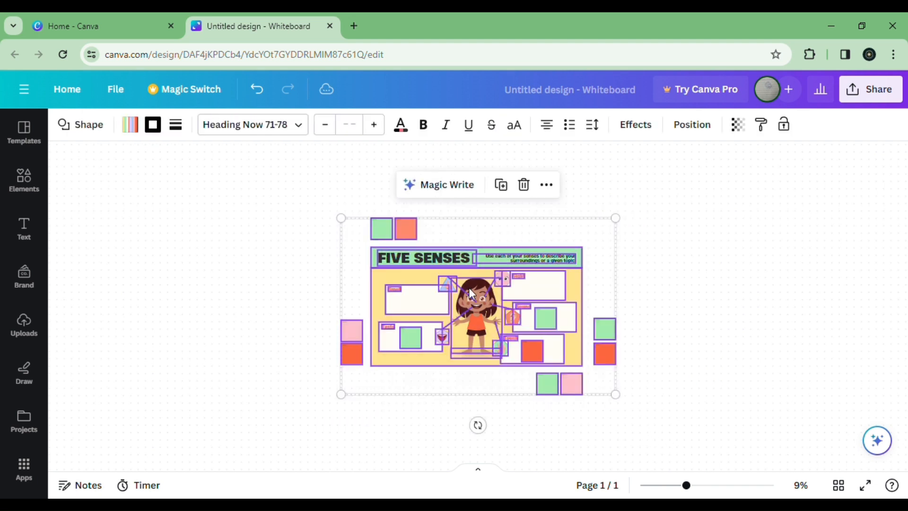
left_click(545, 186)
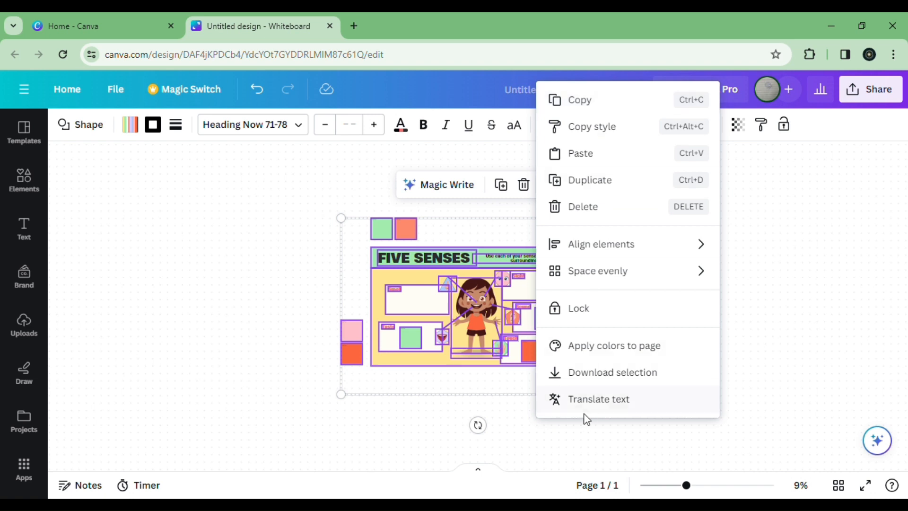
left_click(330, 203)
Move the white Sight box slightly to the right within the Five Senses board
left_click(417, 300)
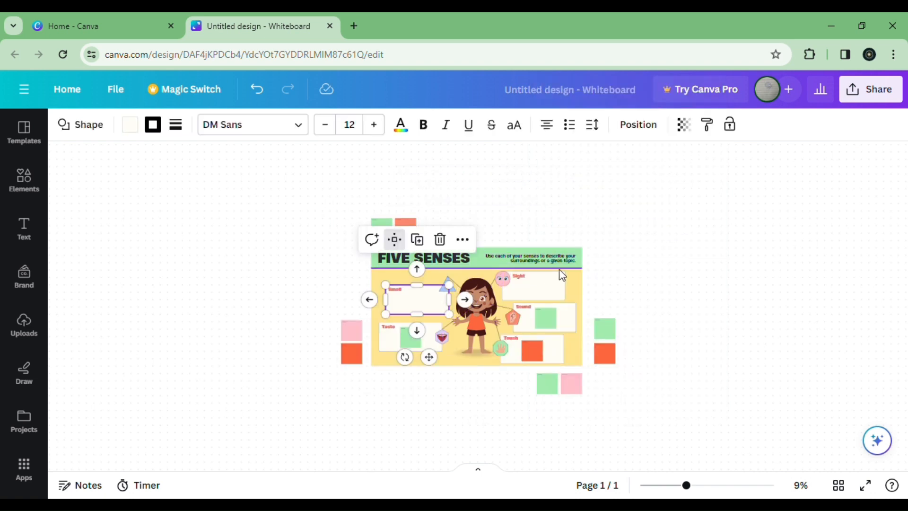
left_click(556, 285)
mouse_move(556, 286)
left_mouse_down()
mouse_move(647, 274)
mouse_move(644, 212)
mouse_move(560, 286)
mouse_move(569, 286)
left_mouse_up()
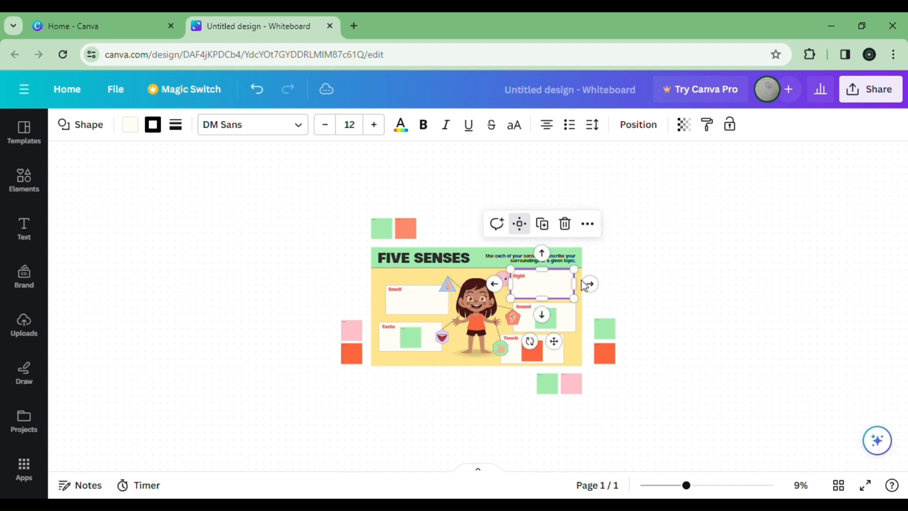
left_click(641, 254)
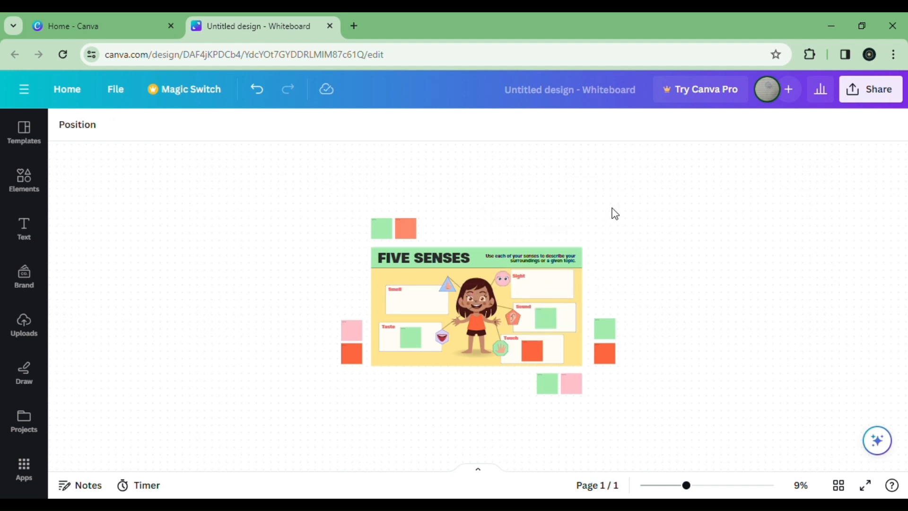
Examine the additional actions for the whole board selection and for the green sticky note above the header
left_click_drag(579, 306, 213, 471)
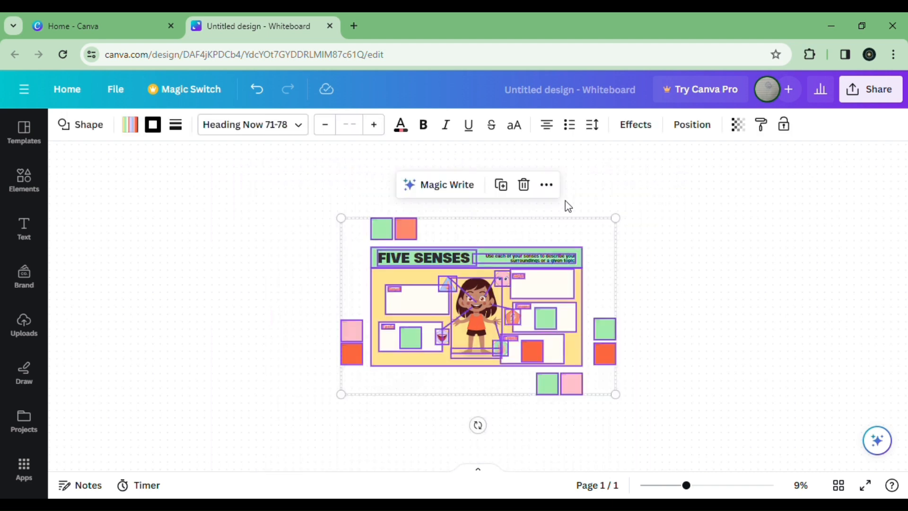
left_click(545, 185)
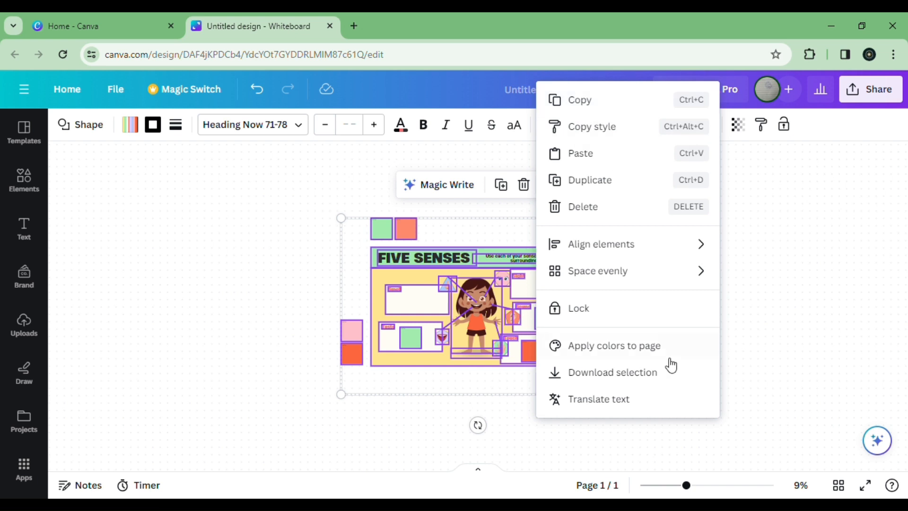
mouse_move(659, 257)
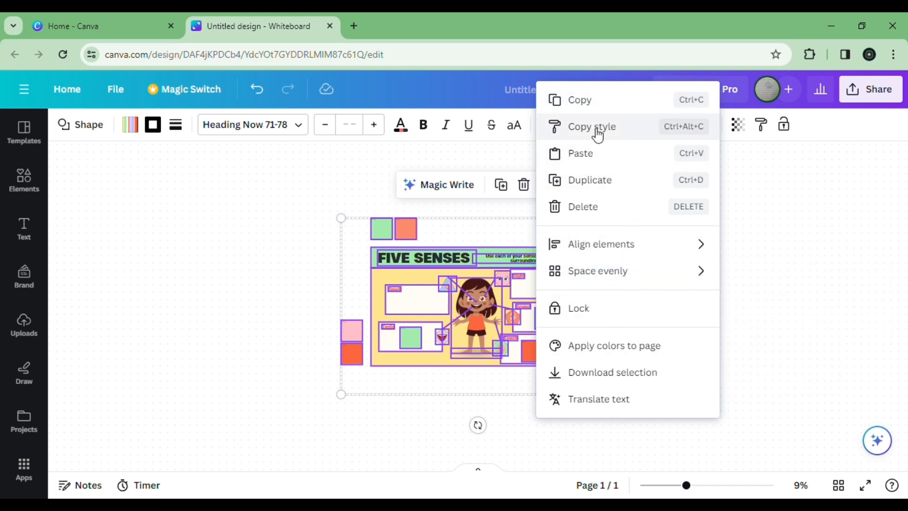
left_click(362, 299)
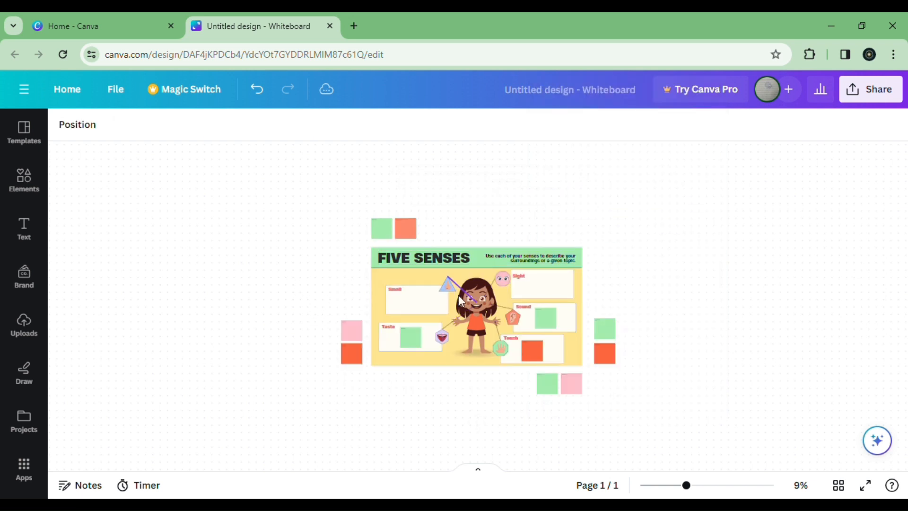
left_click(389, 232)
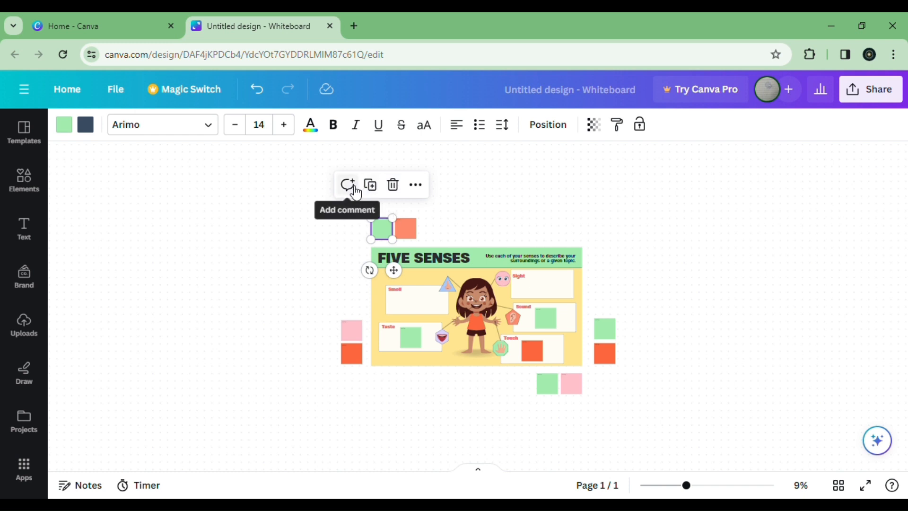
left_click(416, 186)
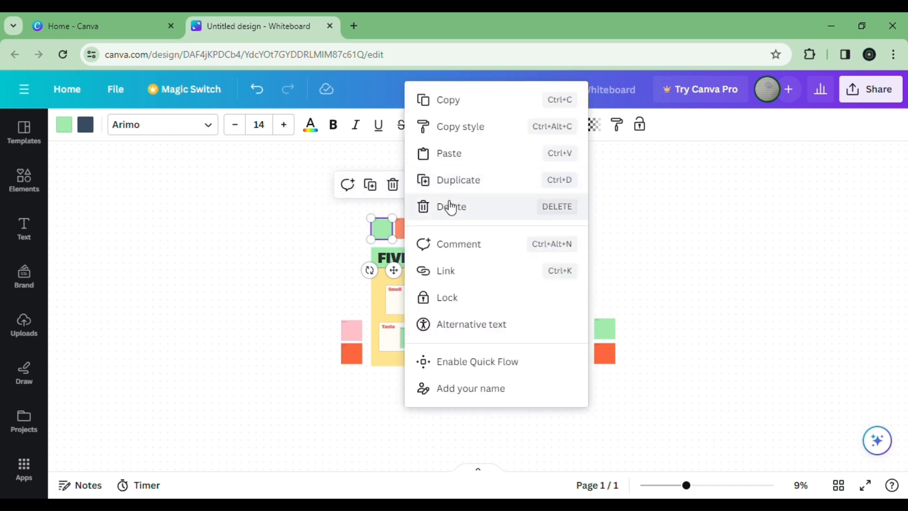
left_click(316, 347)
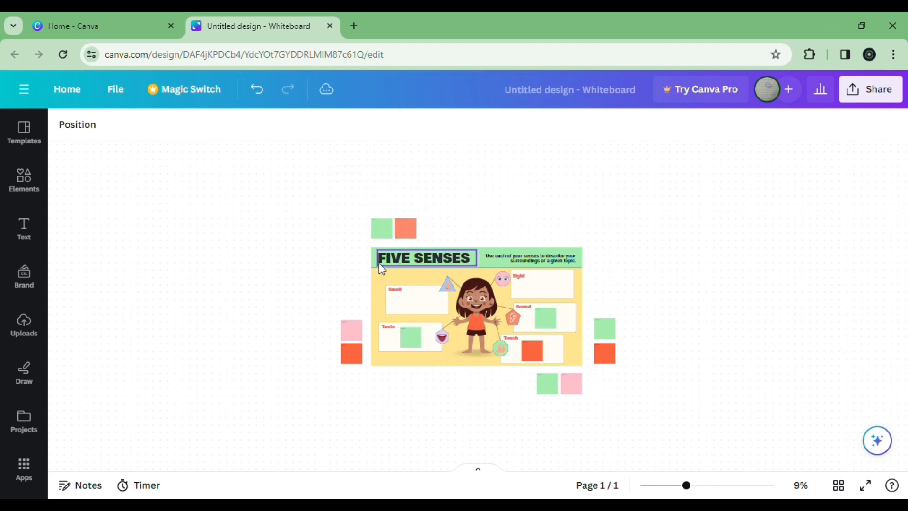
Delete all the sticky notes surrounding the Five Senses board and those inside the Sound and Touch boxes
left_click(397, 227)
key("Delete")
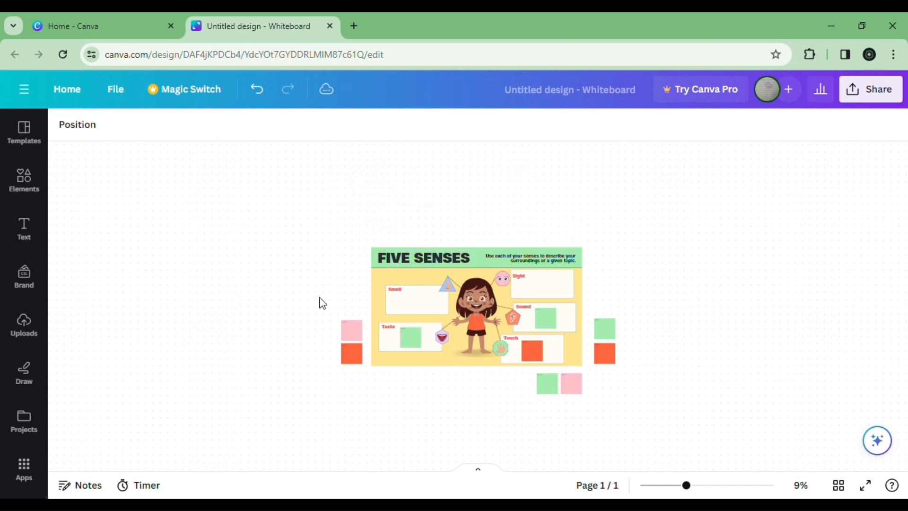
left_click(351, 332)
key("Delete")
left_click(352, 356)
key("Delete")
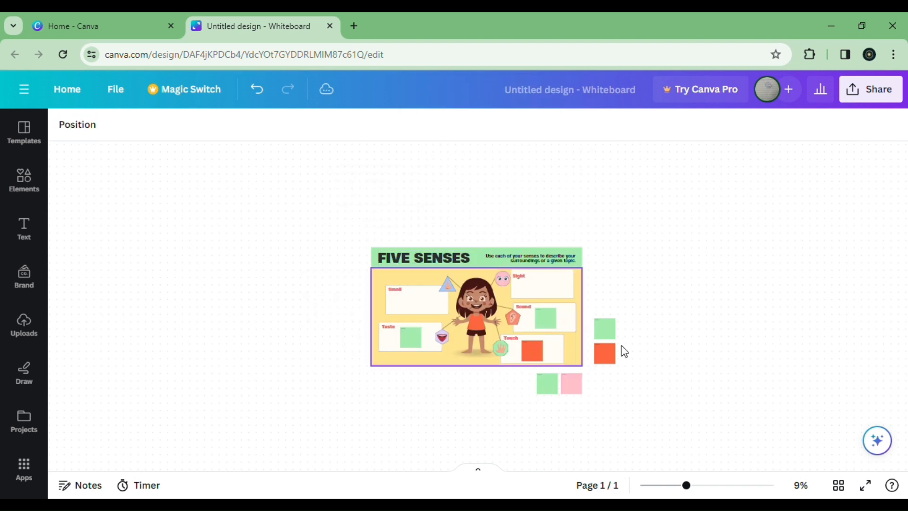
left_click(610, 333)
key("Delete")
left_click(608, 354)
key("Delete")
left_click(571, 385)
key("Delete")
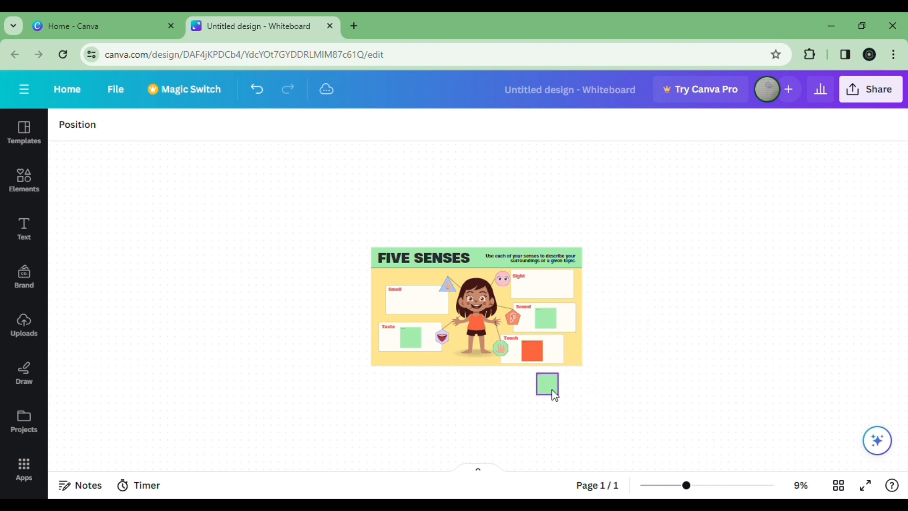
left_click(551, 388)
key("Delete")
left_click(546, 318)
key("Delete")
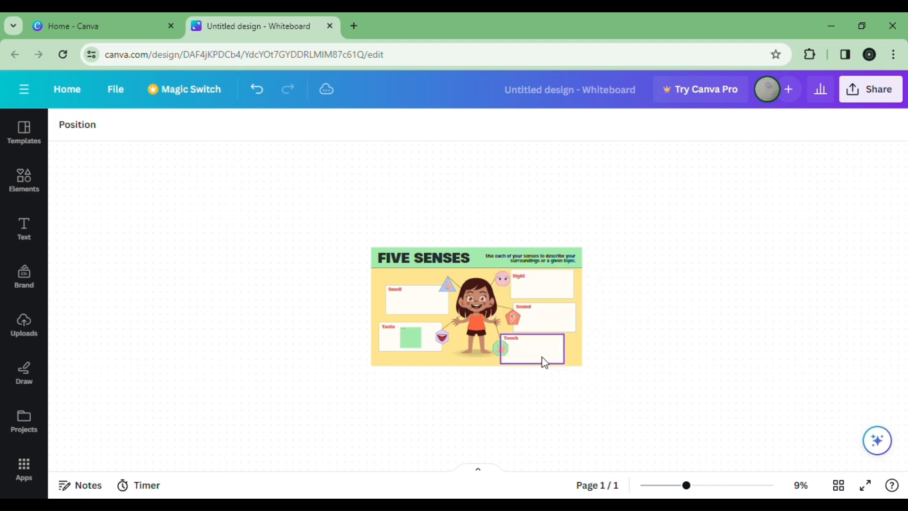
Delete the descriptive text in the green header and move the FIVE SENSES title to the header's center
left_click(534, 262)
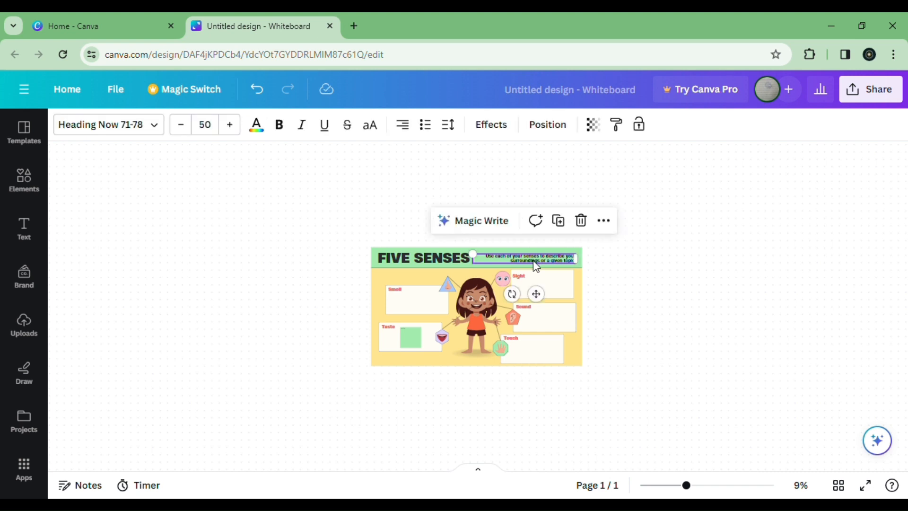
key("Delete")
left_click(433, 262)
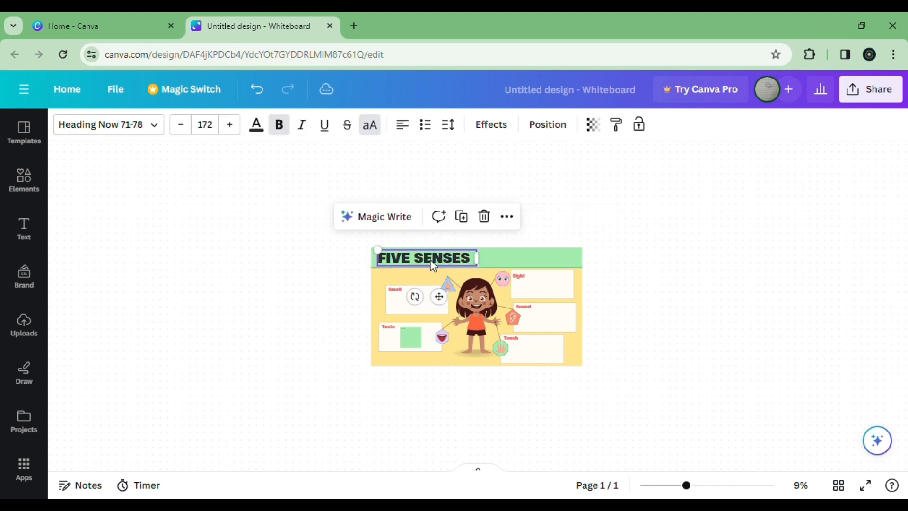
left_click_drag(420, 263, 471, 262)
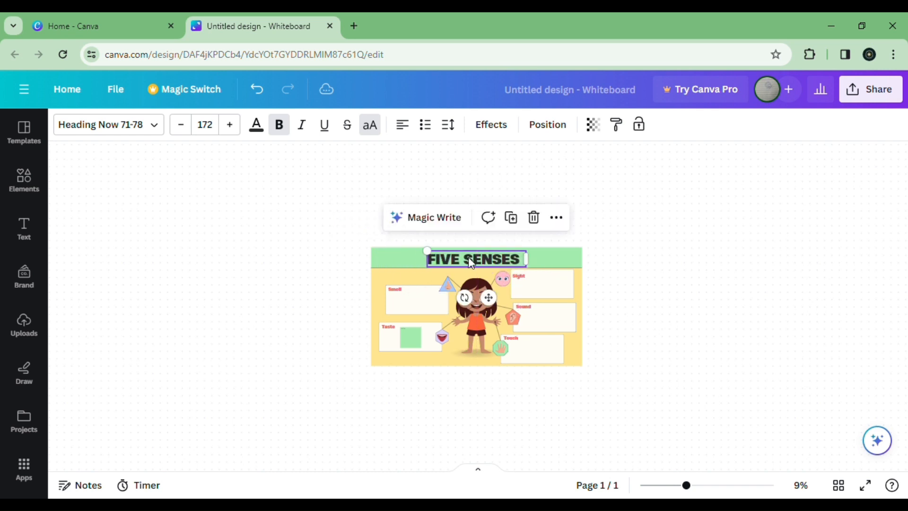
left_click(593, 235)
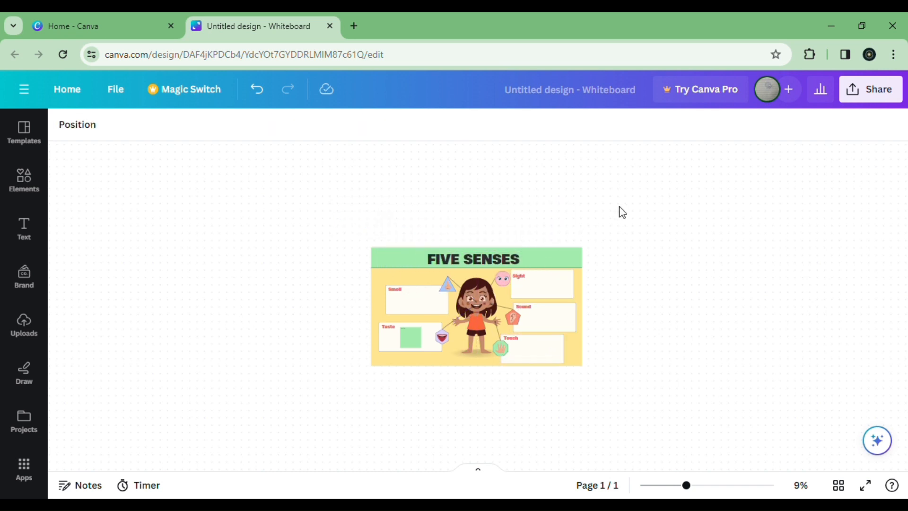
Lock all elements of the Five Senses board together
left_click_drag(624, 221, 288, 414)
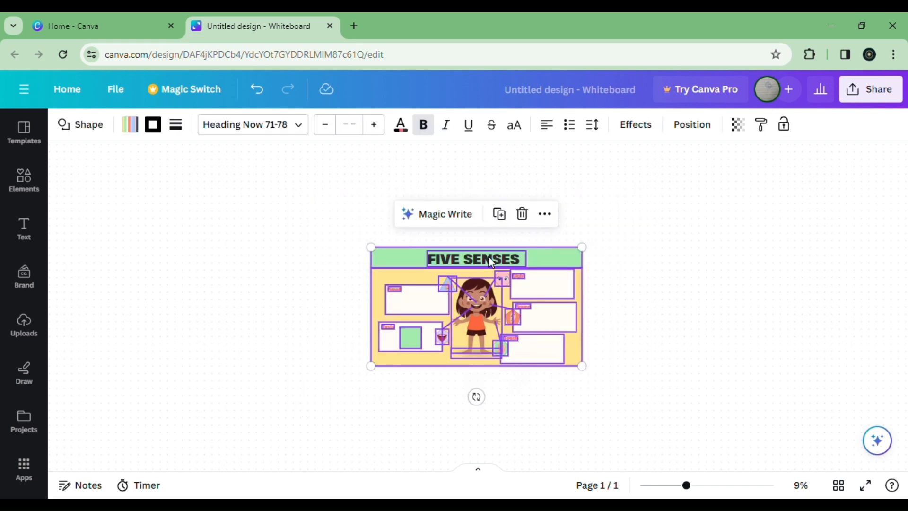
left_click(551, 215)
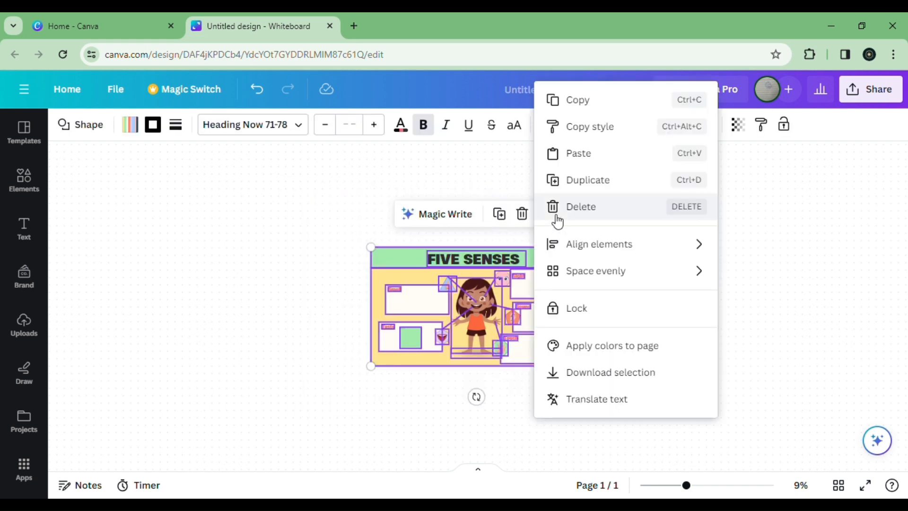
left_click(570, 322)
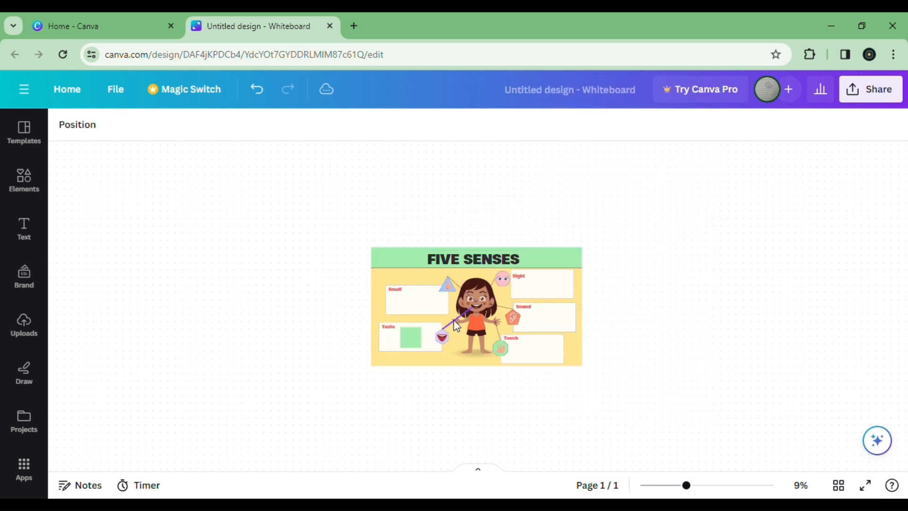
Unlock the line connecting the smell icon to the girl's face
left_click(475, 300)
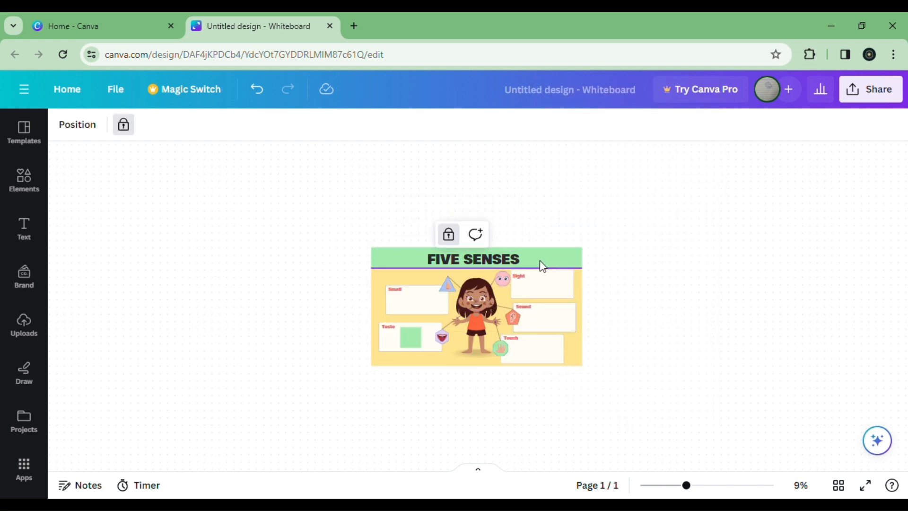
left_click_drag(334, 227, 655, 424)
left_click(452, 259)
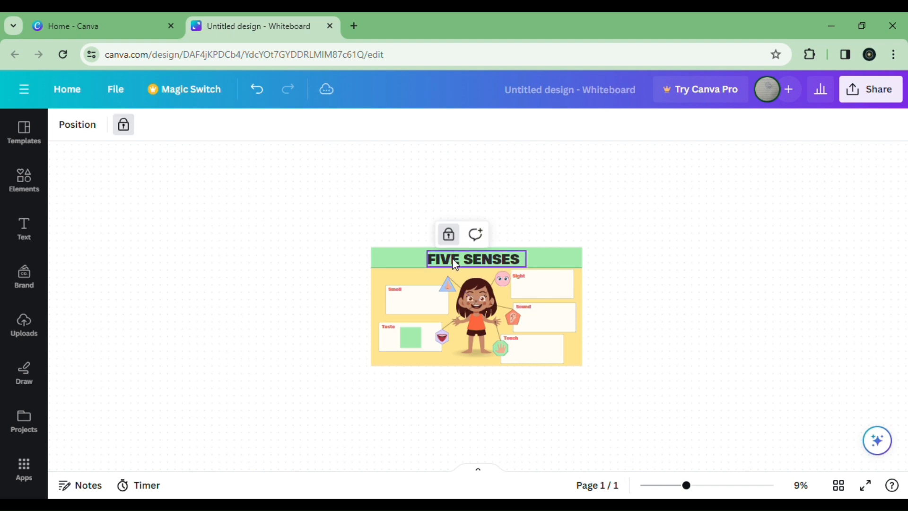
left_click(450, 237)
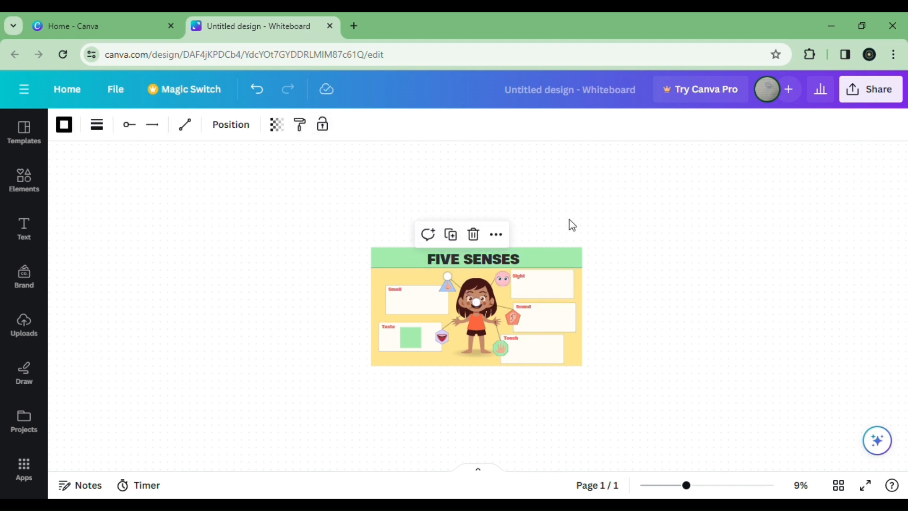
Unlock the FIVE SENSES title and the green header behind it
left_click_drag(582, 208, 335, 432)
left_click(463, 290)
left_click(450, 260)
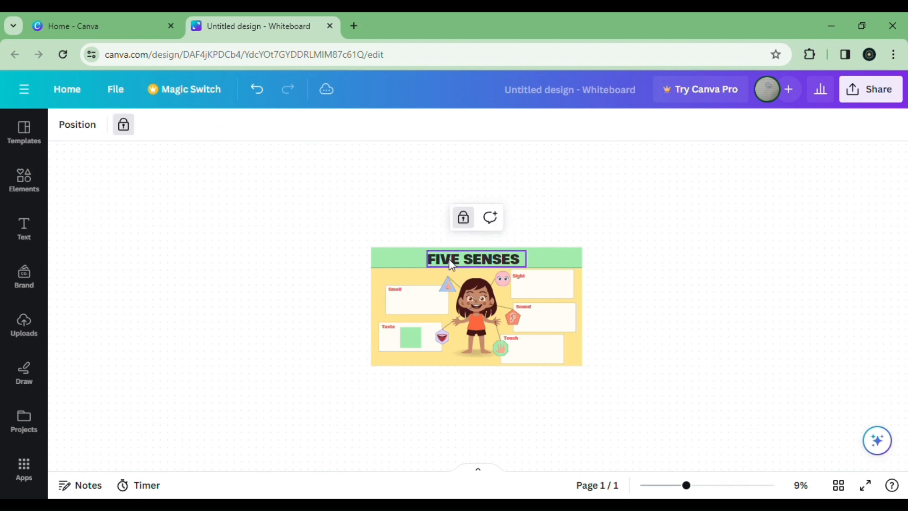
left_click(464, 218)
left_click(396, 249)
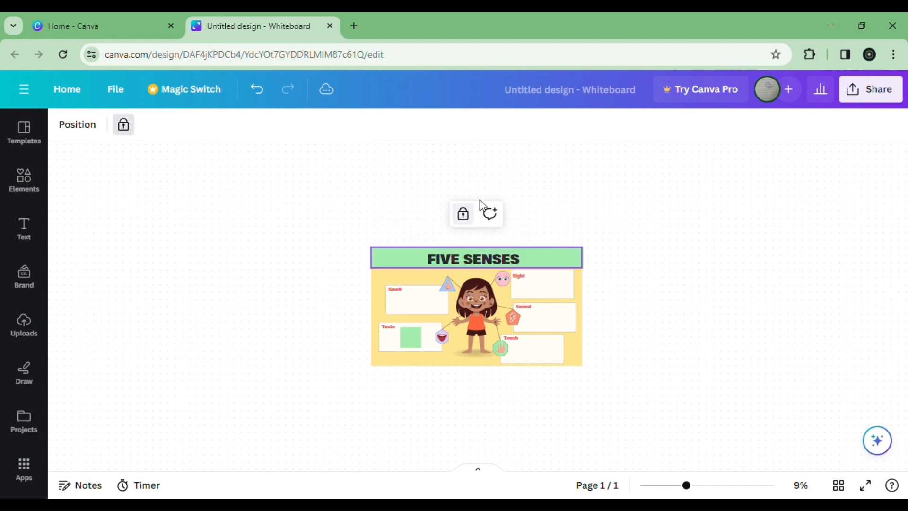
Unlock the white Smell box, the white Sight box and the Sight label
left_click(416, 300)
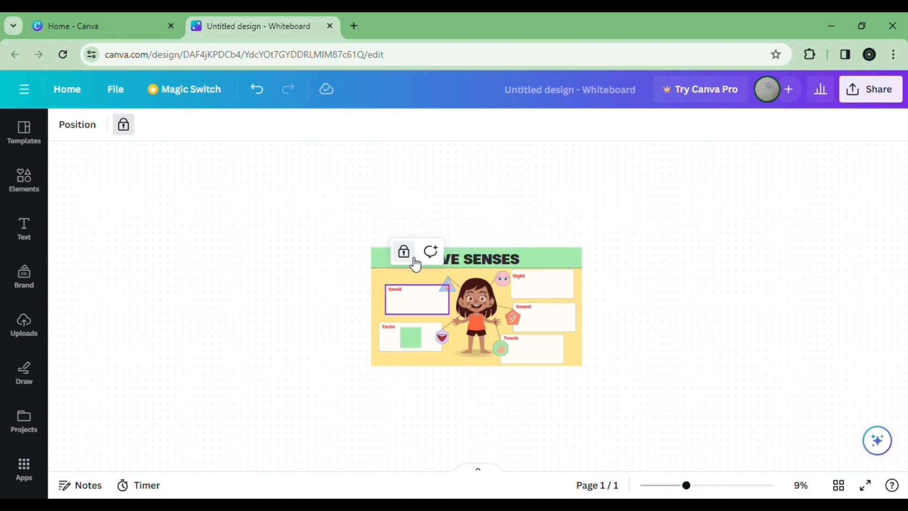
left_click(403, 251)
left_click(530, 282)
left_click(527, 236)
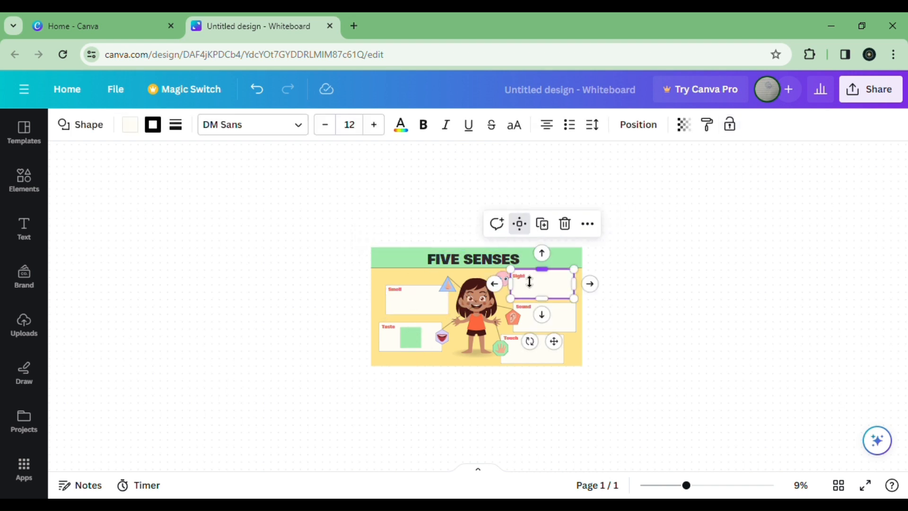
left_click(520, 278)
left_click(505, 239)
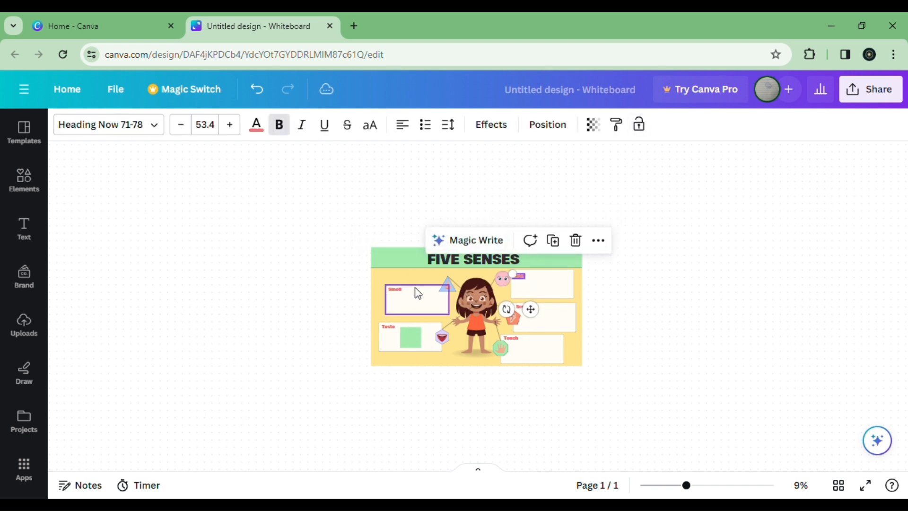
Unlock the red Smell and Taste labels
left_click(394, 289)
left_click(379, 254)
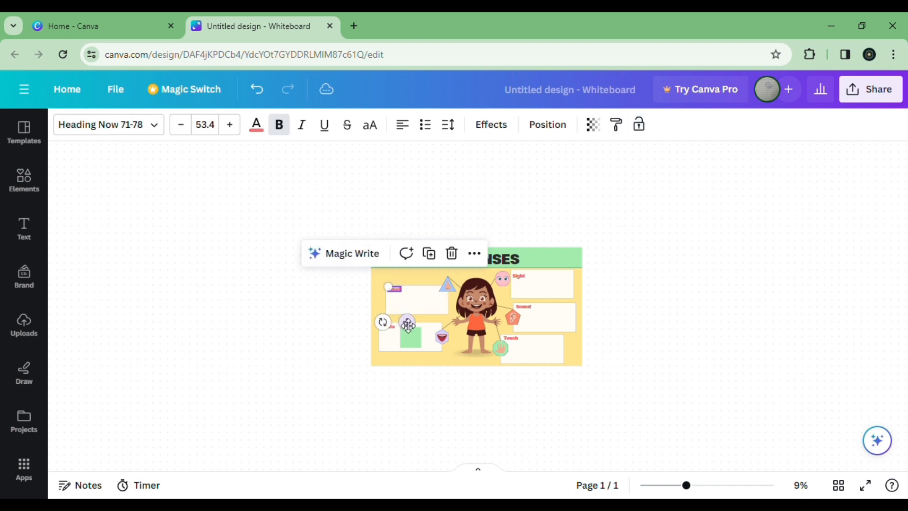
left_click(392, 330)
left_click(373, 290)
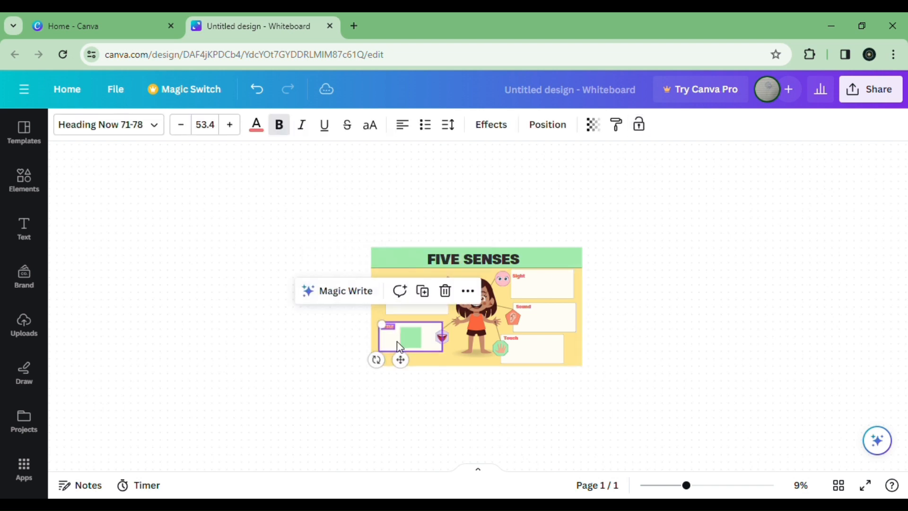
Unlock the green sticky note in the Taste box and delete it
left_click(405, 342)
left_click(397, 288)
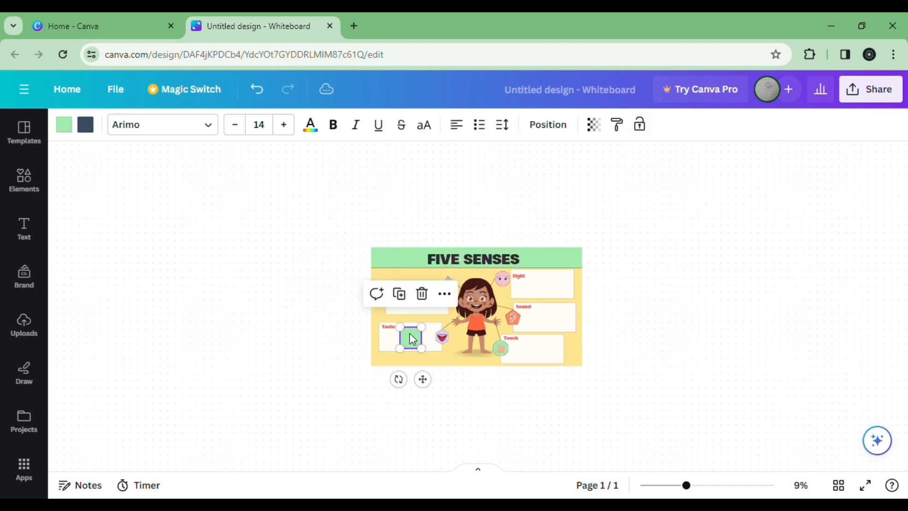
left_click(422, 296)
Unlock the Touch label and the white Touch box
left_click(518, 341)
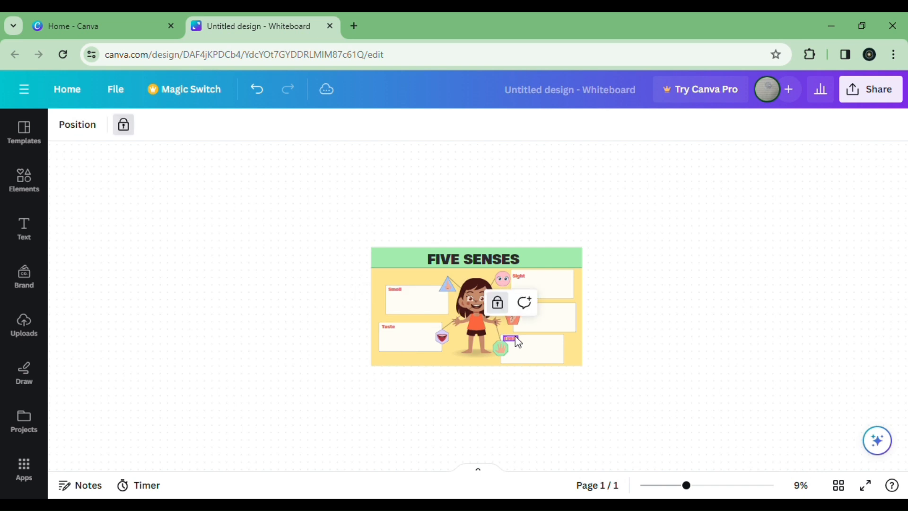
left_click(497, 305)
left_click(533, 349)
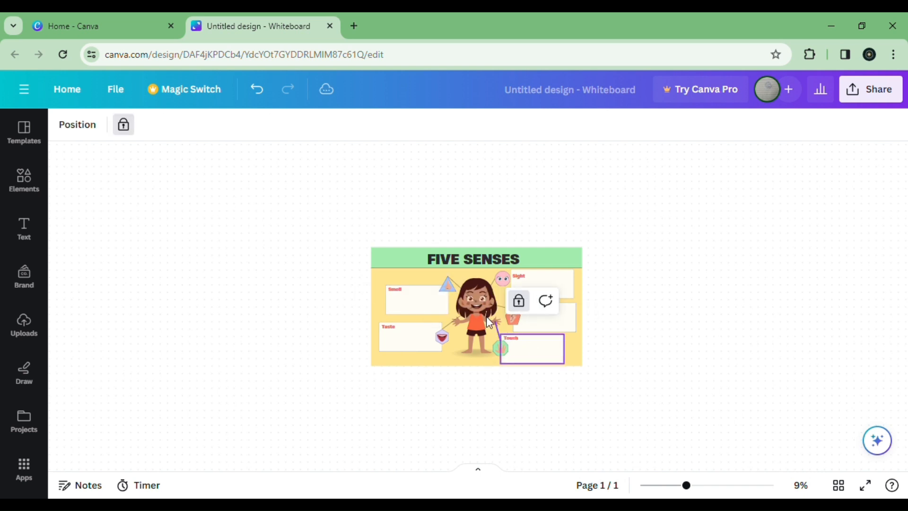
left_click(517, 301)
Group all the unlocked elements of the Five Senses board and move the group off the yellow background to its right
left_click(545, 323)
left_click_drag(349, 199, 690, 436)
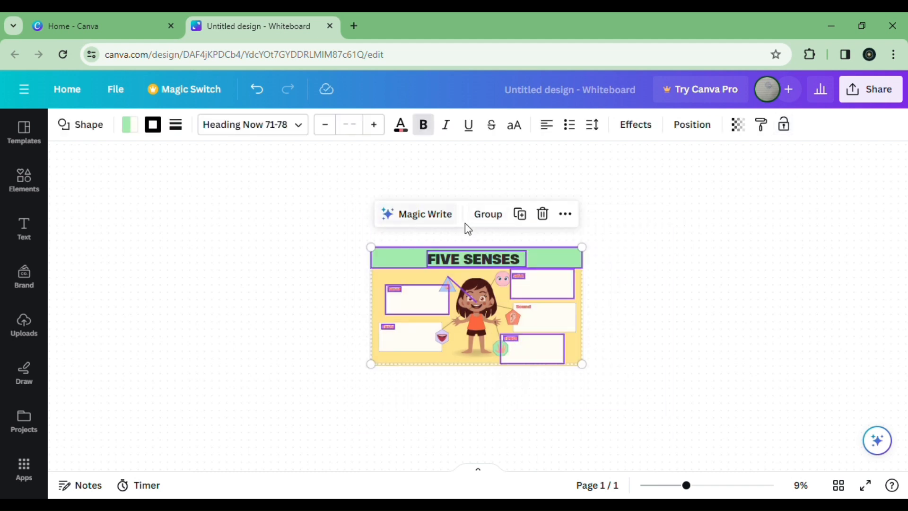
left_click(492, 213)
left_click_drag(490, 317, 621, 329)
Open the elements library and undo every edit, including the template placement, until the whiteboard is empty
left_click(9, 175)
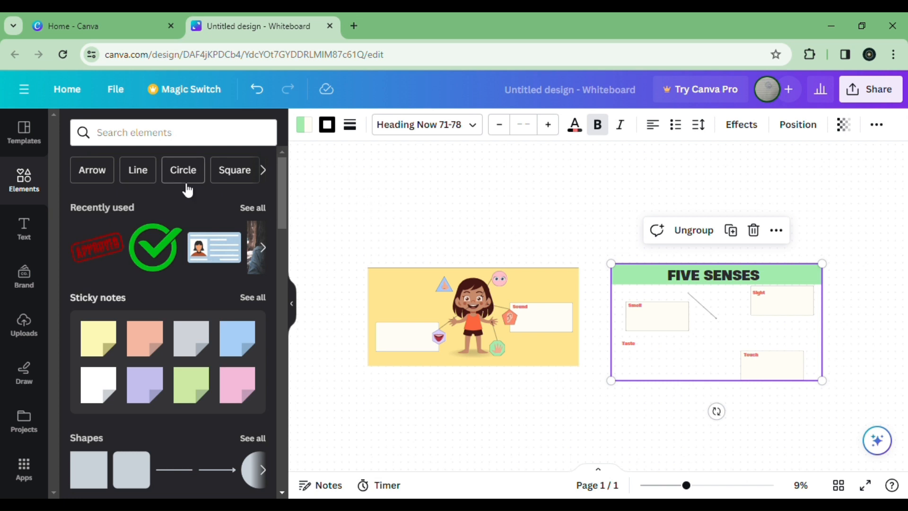
left_click(264, 90)
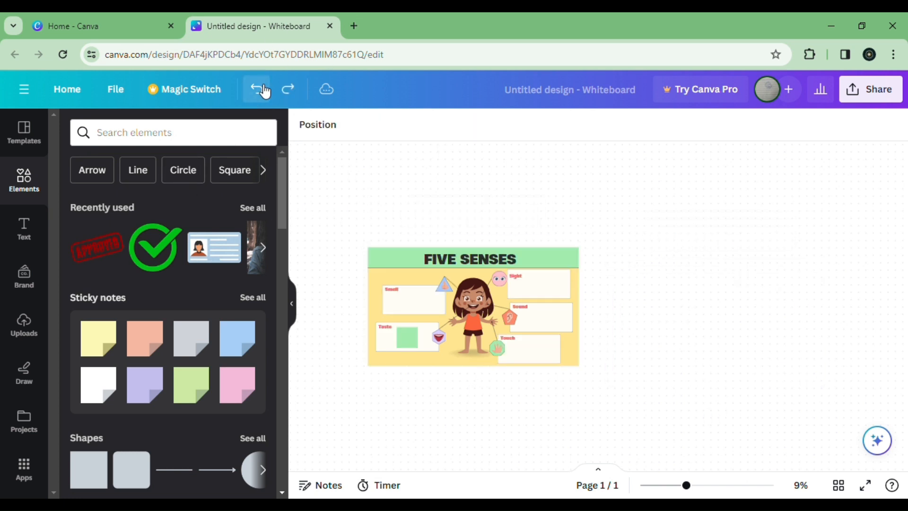
left_click(251, 90)
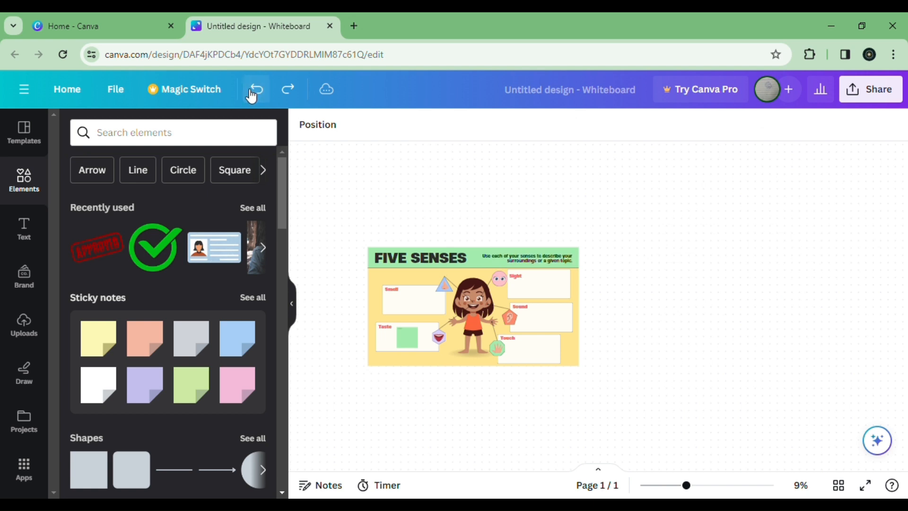
left_click(250, 90)
left_click(250, 89)
left_click(251, 90)
left_click(251, 89)
left_click(251, 90)
left_click(251, 90)
left_click(251, 90)
left_click(251, 89)
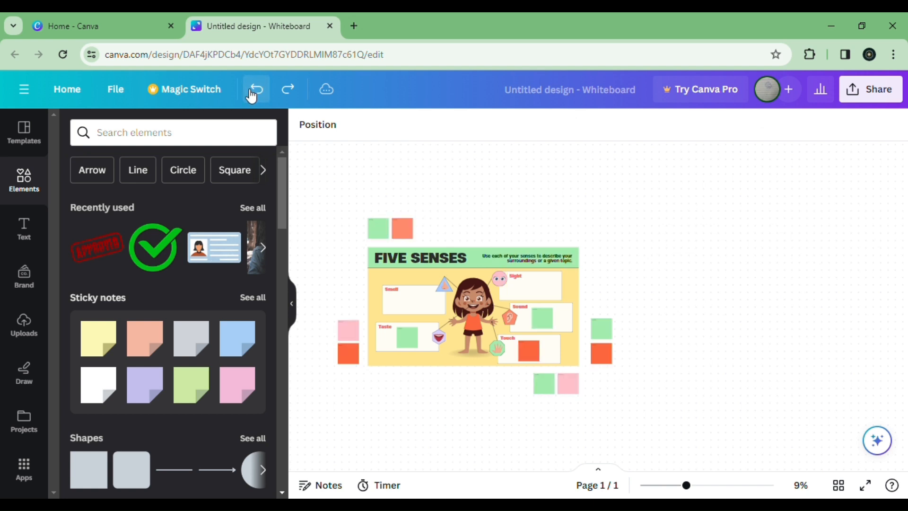
left_click(250, 90)
left_click(251, 90)
left_click(251, 90)
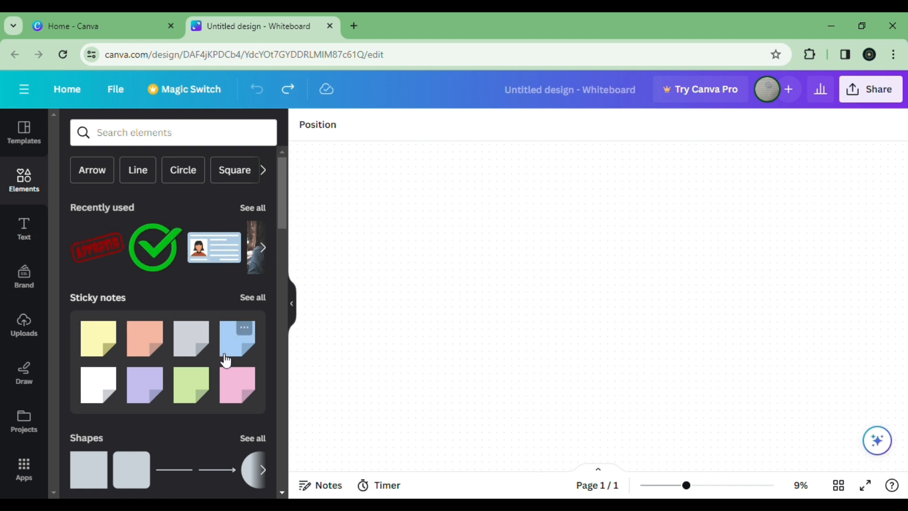
Search the elements library for "car"
scroll(226, 360, "down", 3)
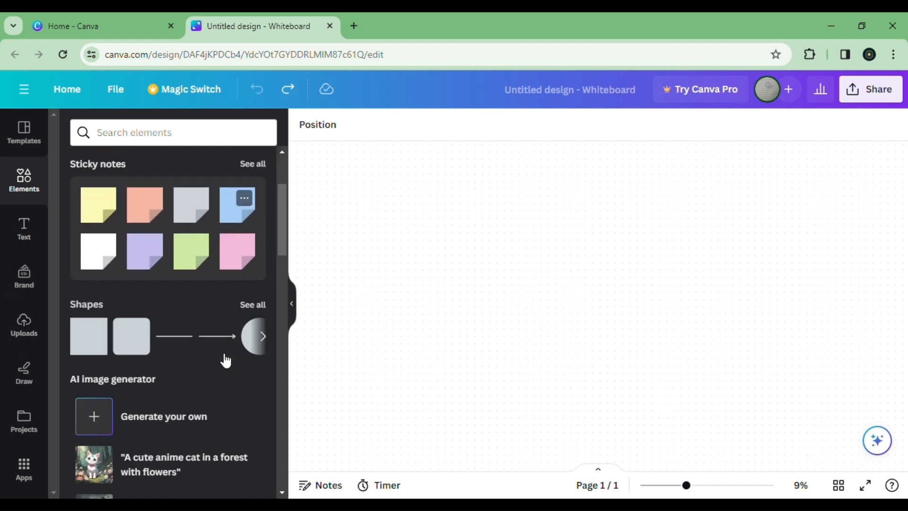
left_click(165, 137)
type("car")
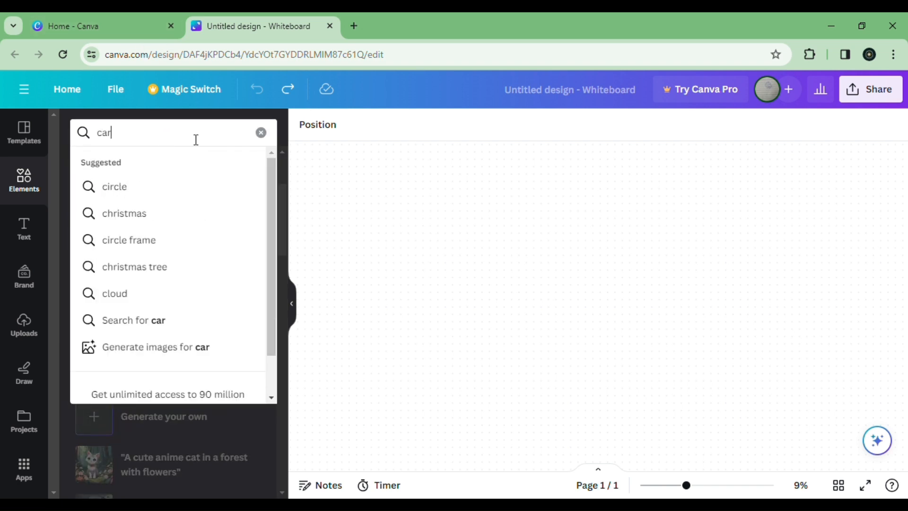
key("Return")
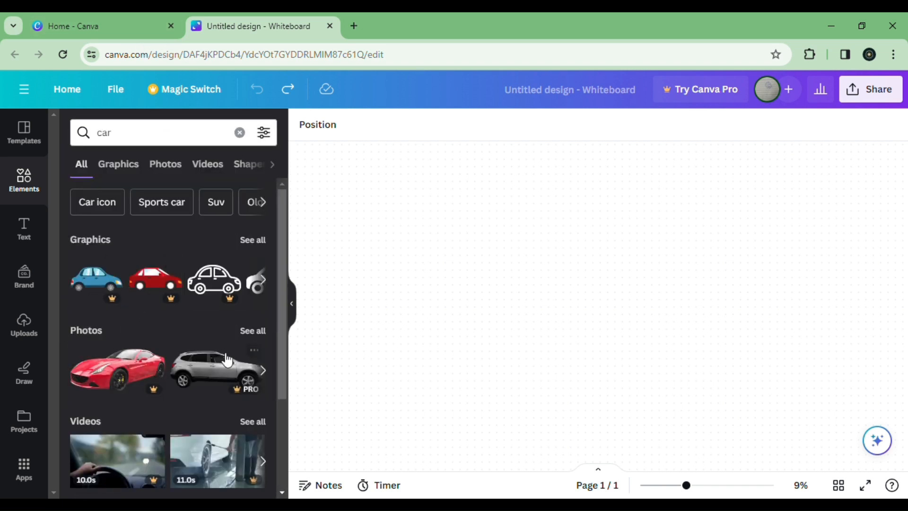
Add the red and black sports car graphic to the whiteboard, enlarge it considerably and move it near the middle of the canvas
left_click(268, 290)
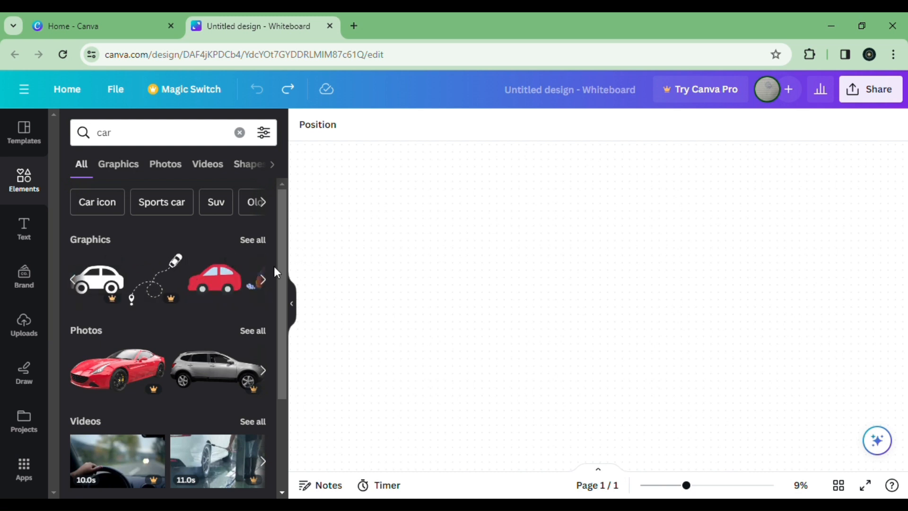
left_click(264, 283)
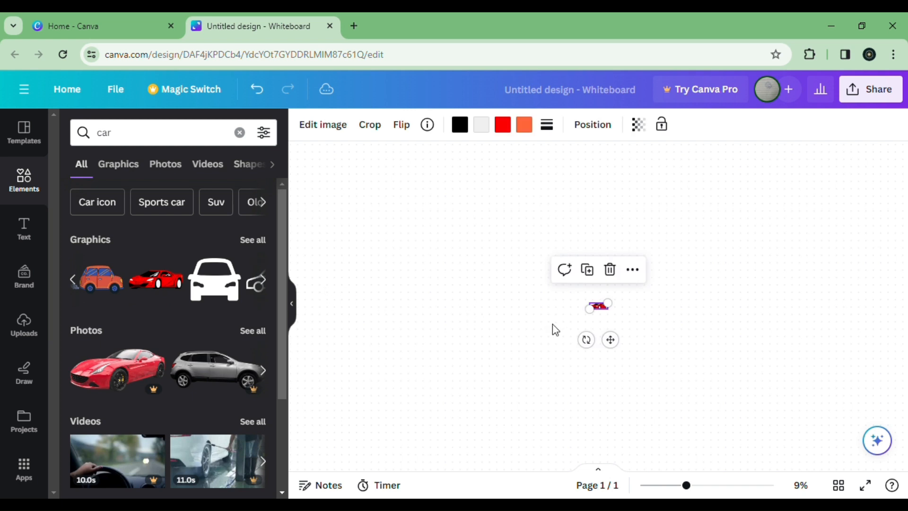
left_click_drag(613, 310, 894, 204)
left_click_drag(755, 294, 631, 343)
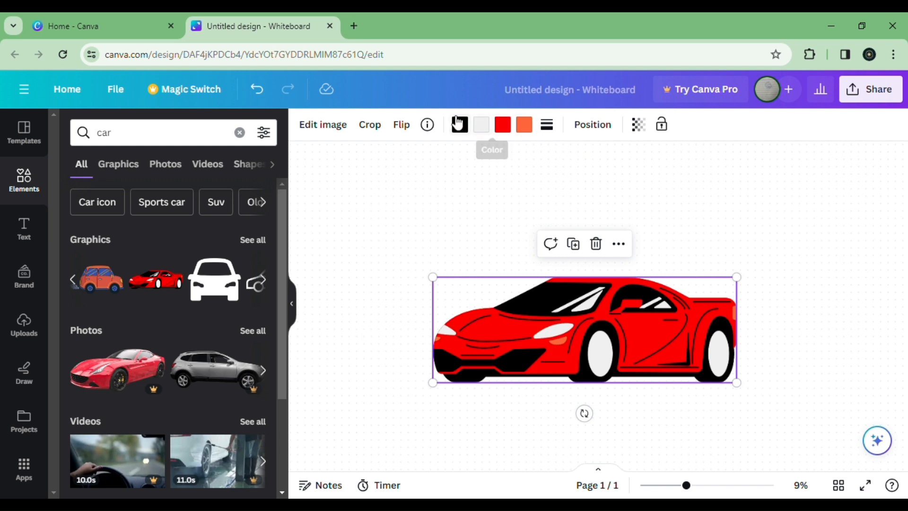
Recolor the car graphic: orange accents to purple, red body to light turquoise, and light grey wheels and lights to coral red
left_click(523, 125)
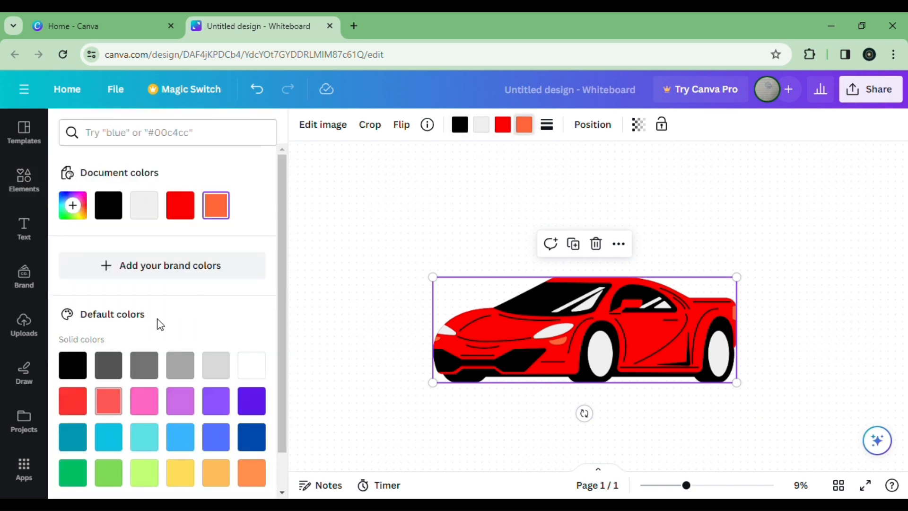
left_click(216, 401)
left_click(503, 125)
left_click(154, 447)
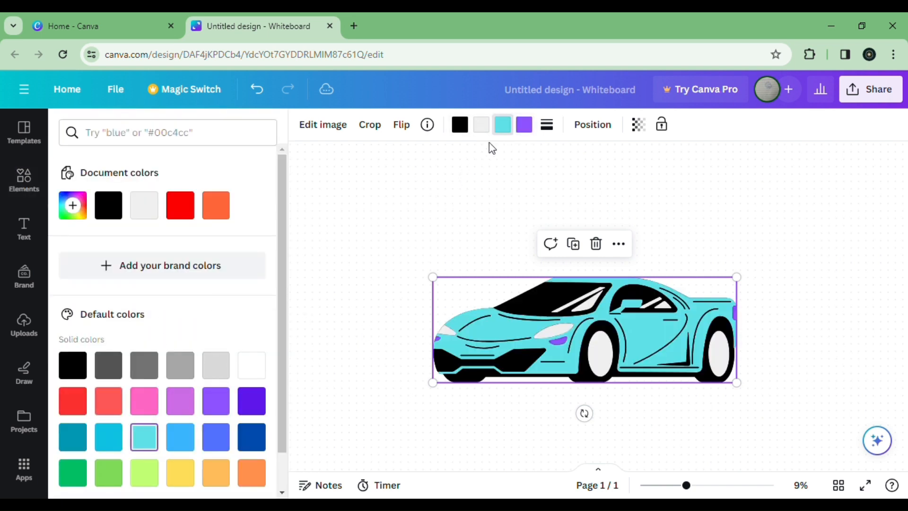
left_click(480, 125)
left_click(108, 401)
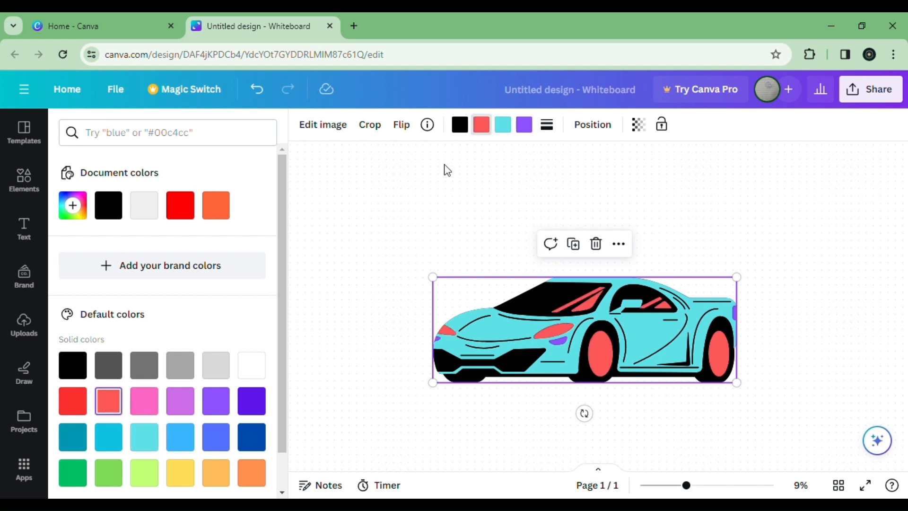
Change the car's black areas to the custom color #FF0000 and activate the eyedropper for picking a color from the canvas
left_click(460, 125)
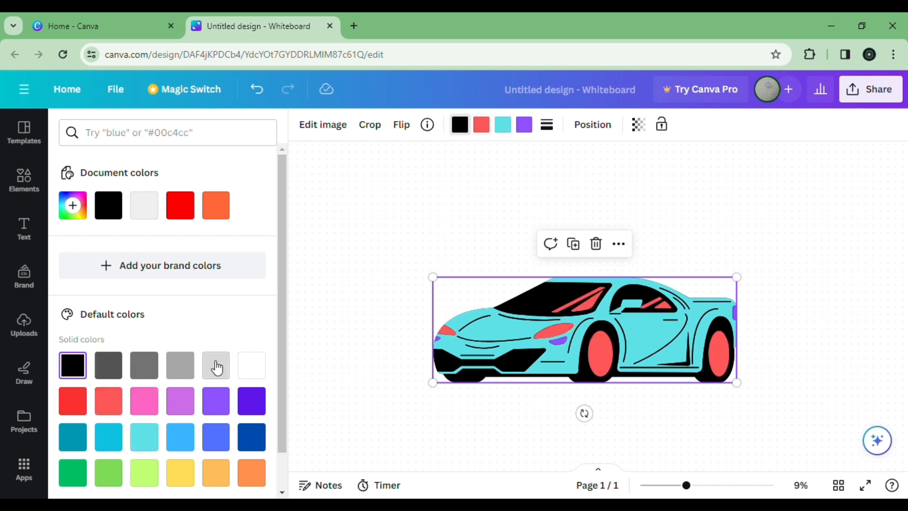
left_click(73, 205)
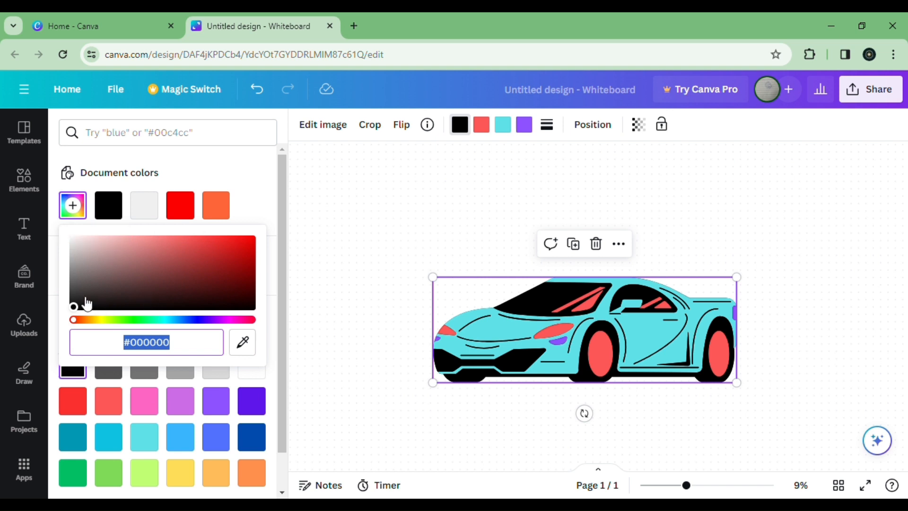
left_click(74, 307)
left_click_drag(75, 307, 282, 231)
left_click(181, 348)
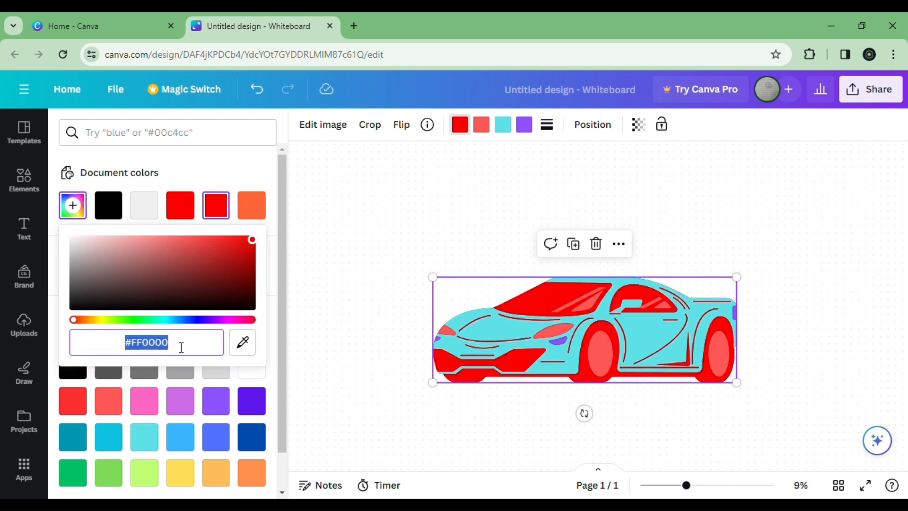
left_click(242, 342)
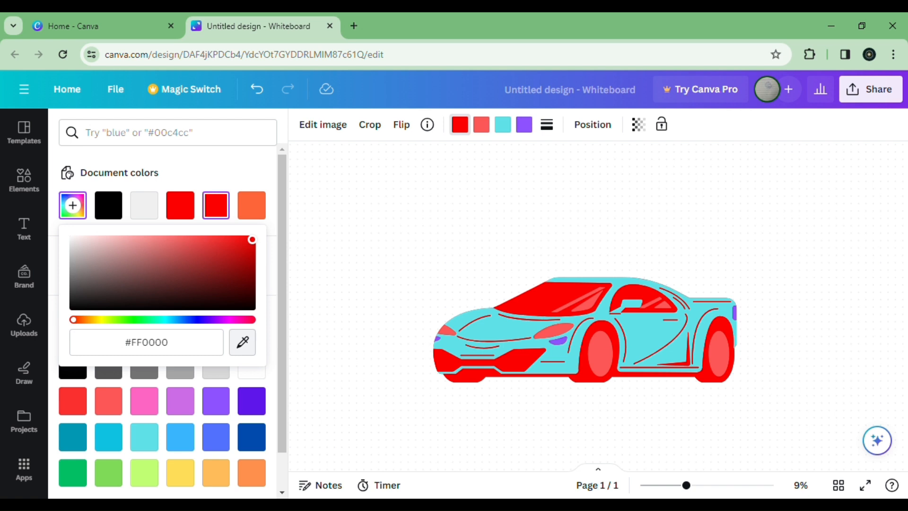
Sample #C94A4C from the canvas as the color for the car's pure red areas and keep the car selected
left_click(458, 375)
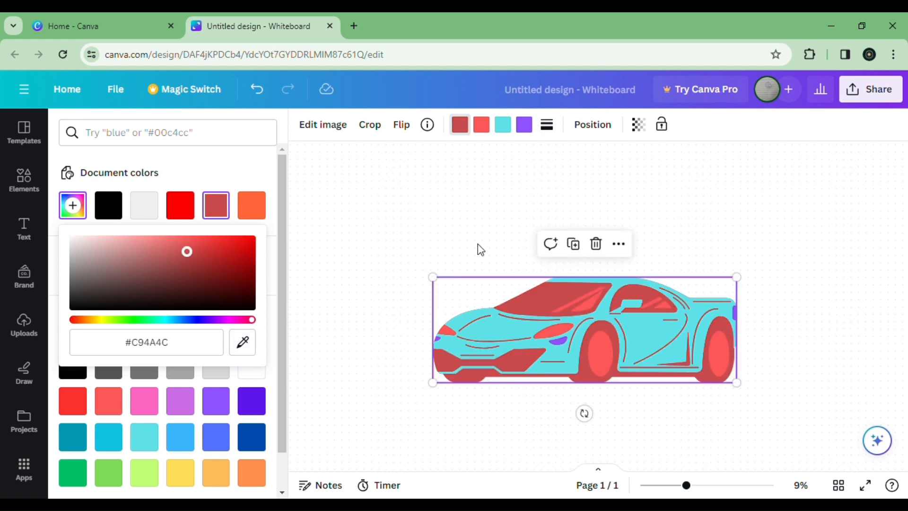
left_click(478, 244)
left_click(554, 306)
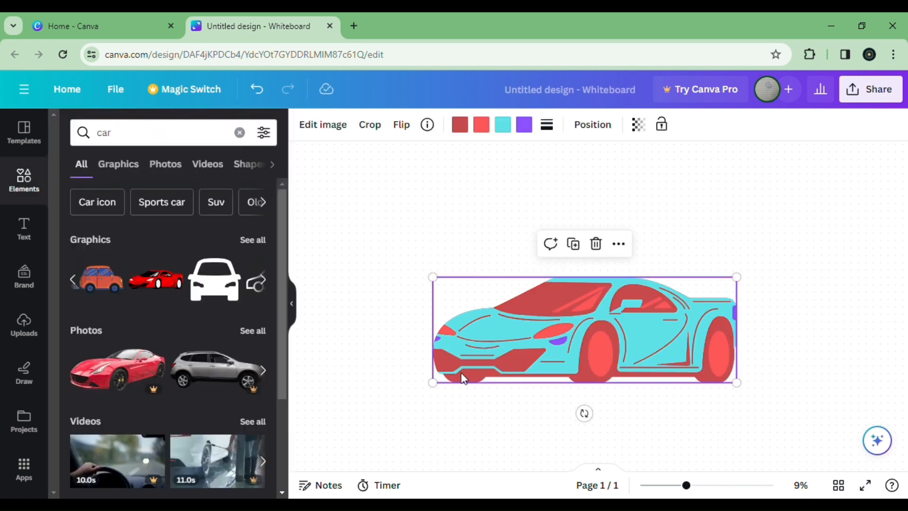
Try the Trippy image effects Split, Radiate and Trace on the car graphic
left_click(320, 126)
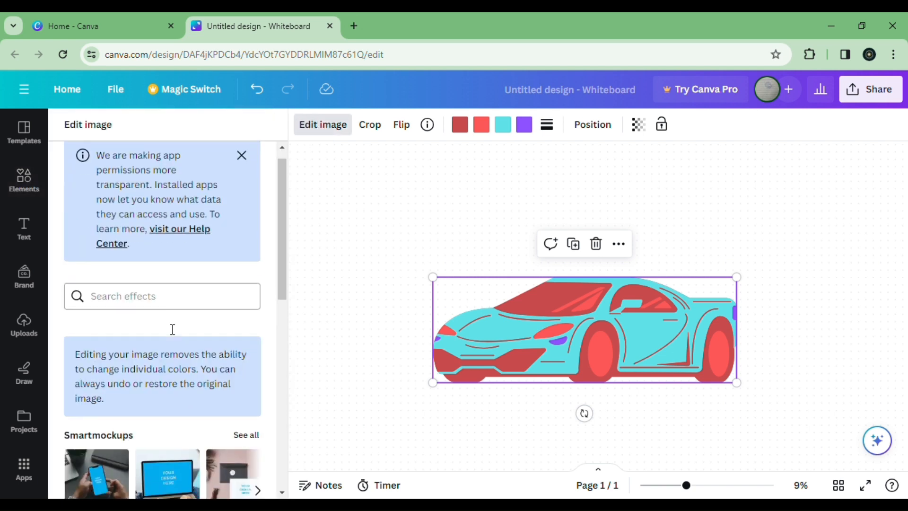
scroll(182, 307, "down", 4)
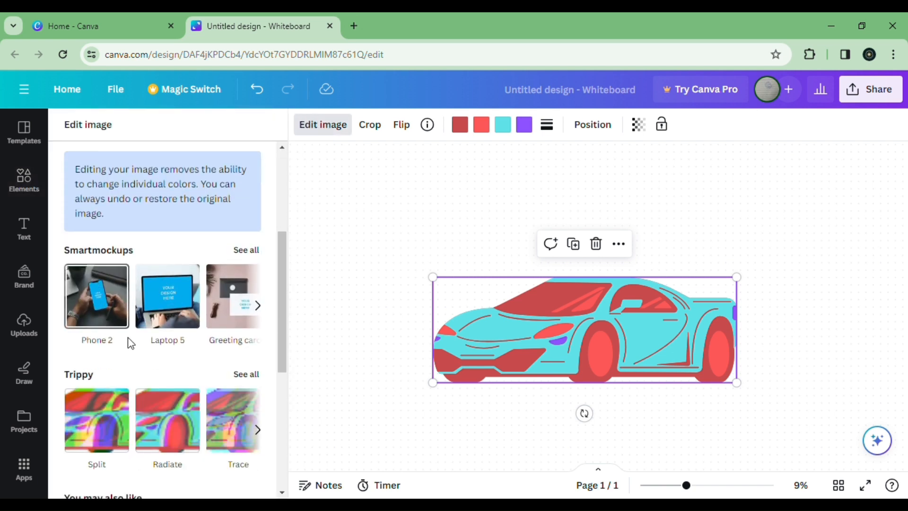
scroll(130, 340, "down", 2)
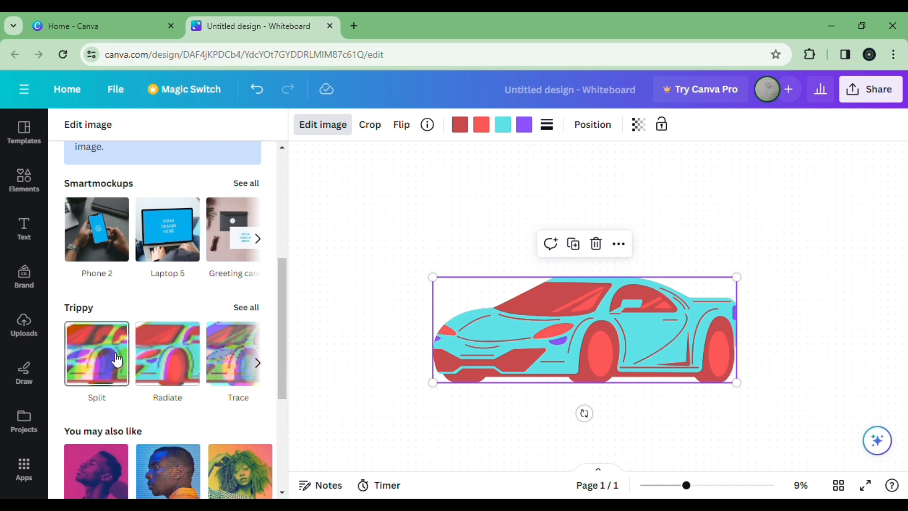
left_click(92, 349)
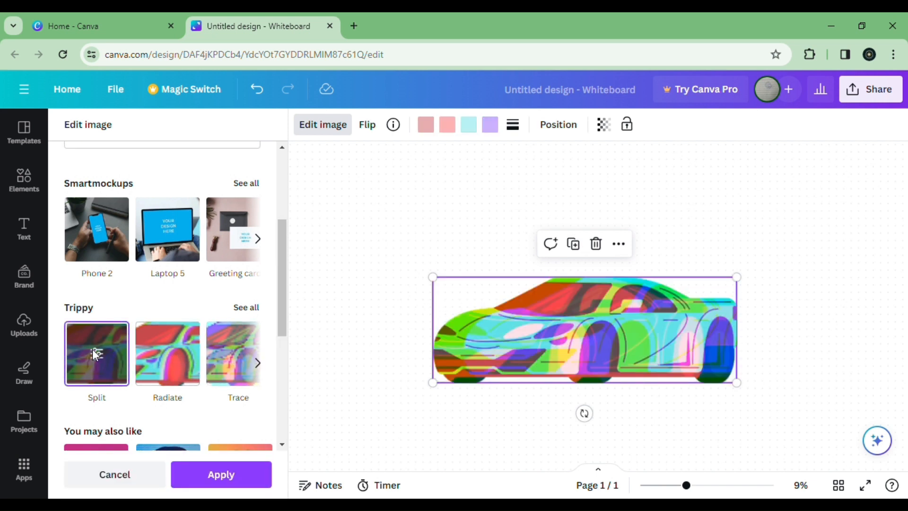
left_click(165, 353)
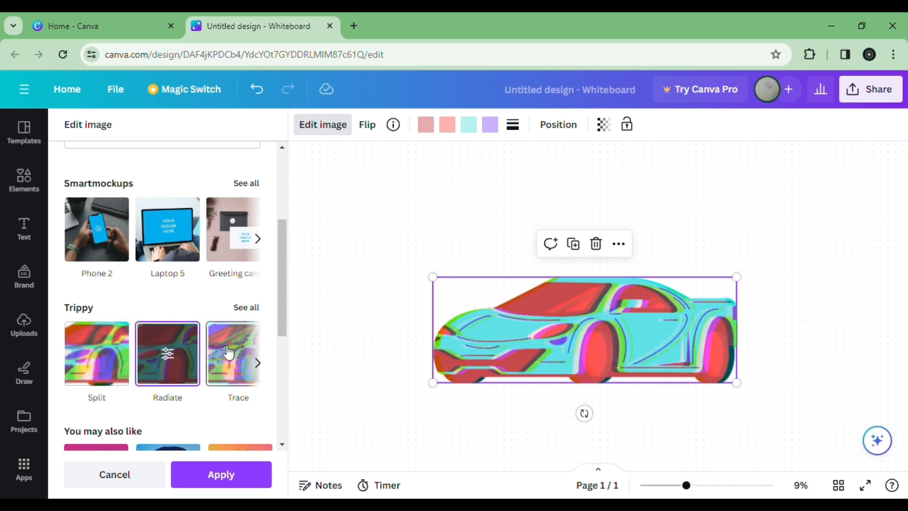
left_click(239, 356)
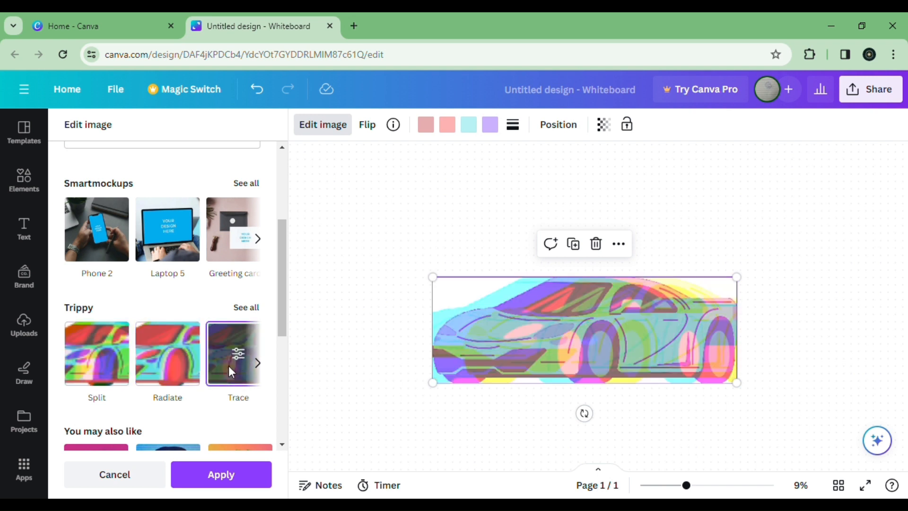
Apply the Slice image effect to the car using its Sliced style
scroll(170, 362, "down", 4)
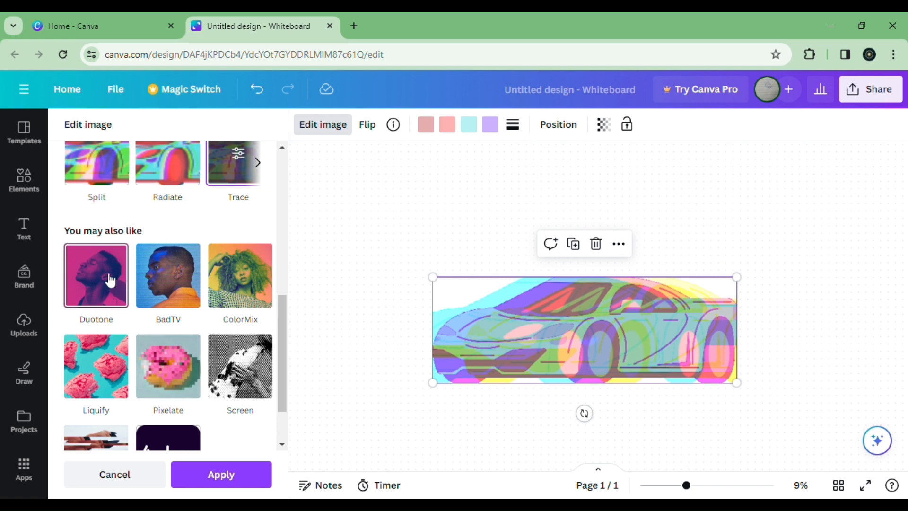
scroll(102, 274, "down", 2)
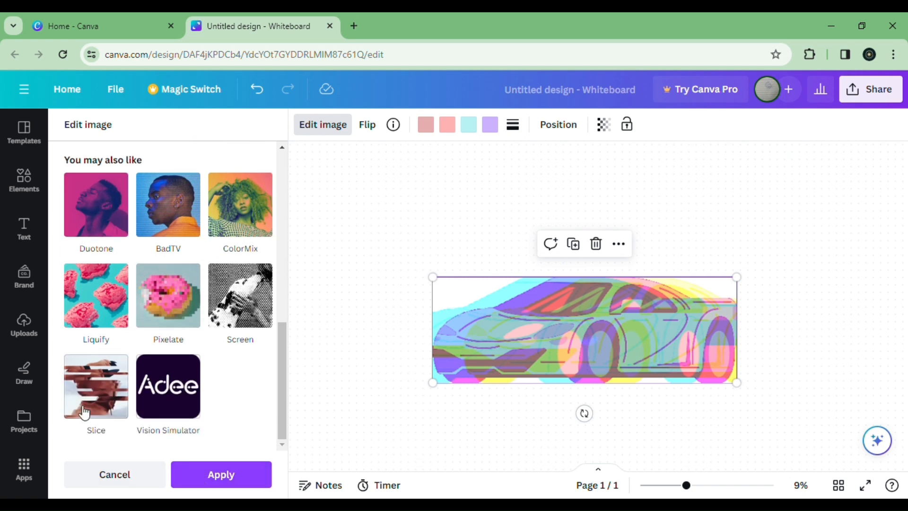
left_click(98, 404)
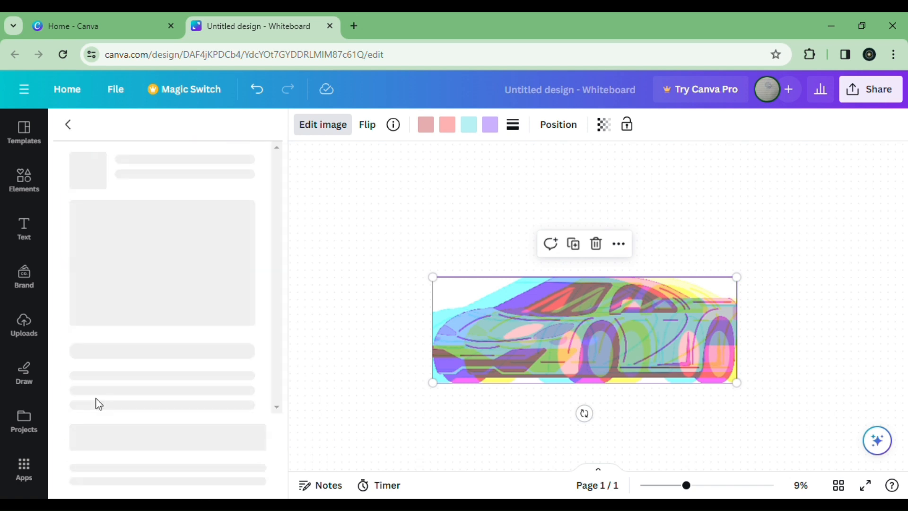
left_click(69, 126)
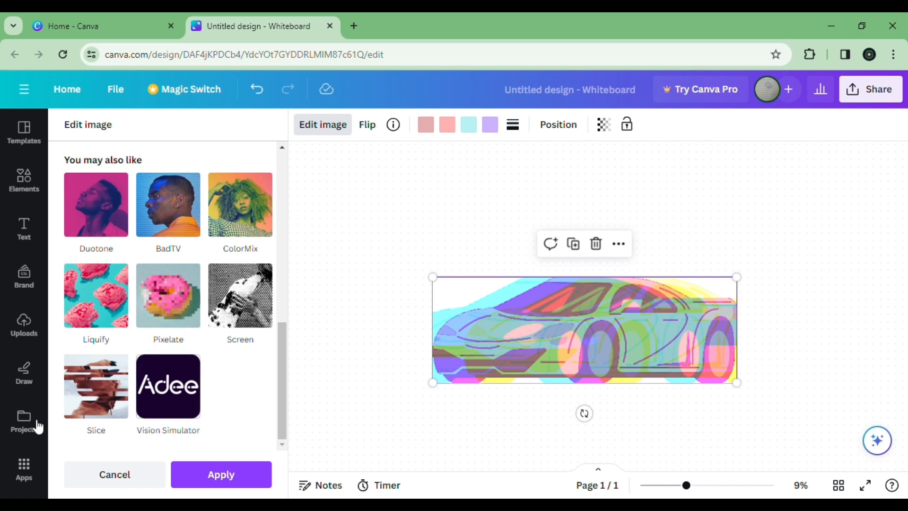
left_click(123, 392)
left_click(186, 445)
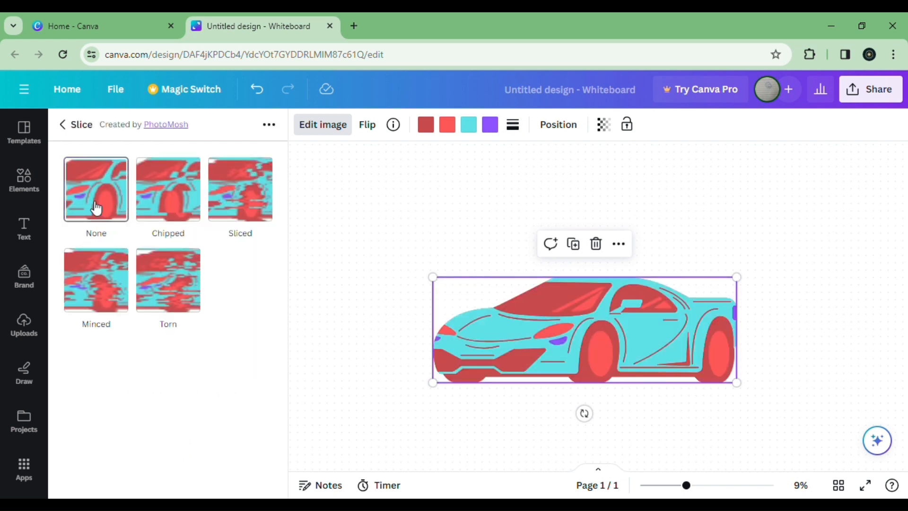
left_click(268, 201)
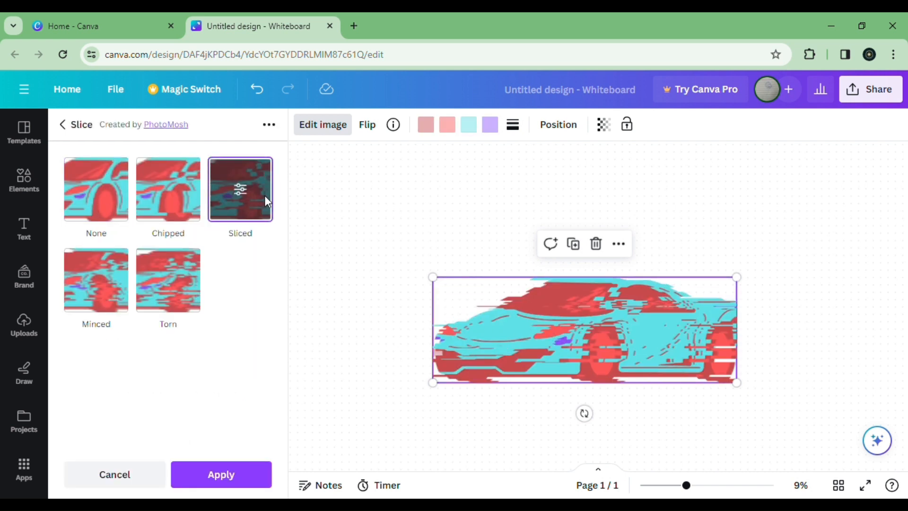
left_click(191, 474)
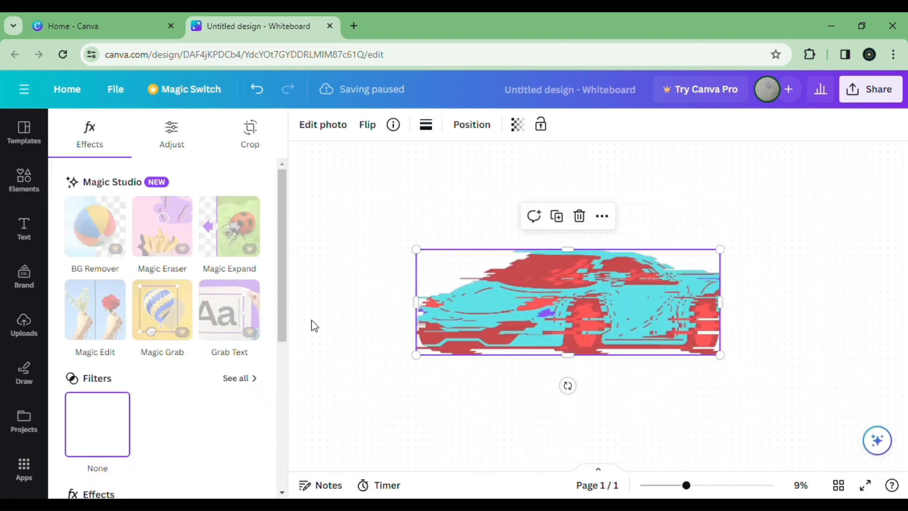
Look through the Magic Studio tools, filters and effects available for the car image, including the Magic Edit brush options
scroll(124, 268, "down", 3)
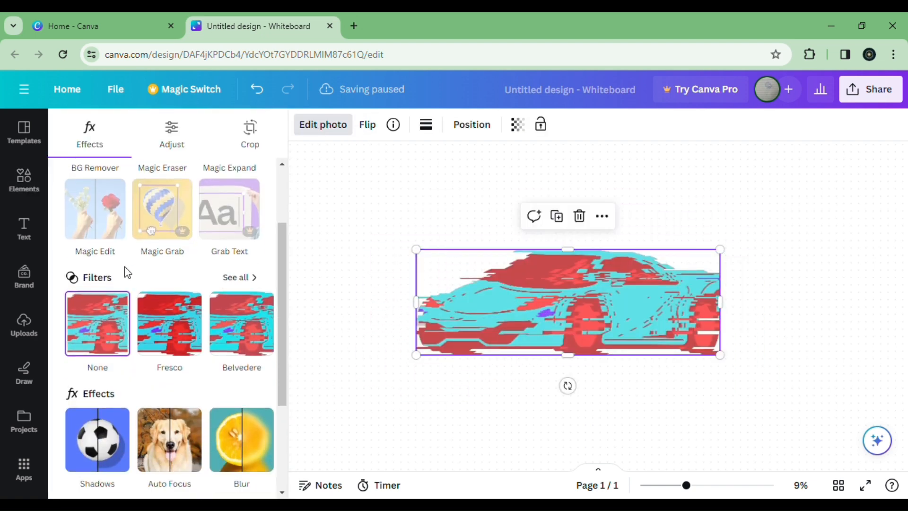
scroll(66, 326, "up", 3)
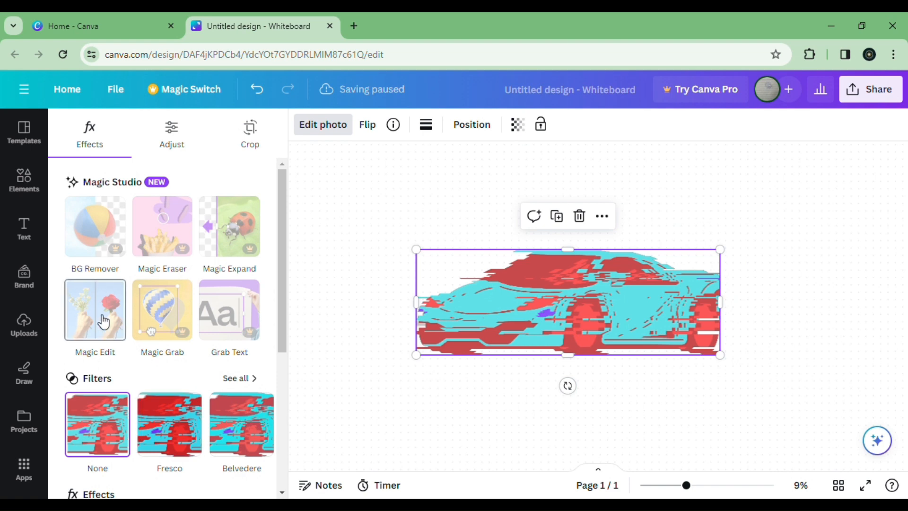
scroll(199, 330, "down", 3)
scroll(223, 326, "up", 3)
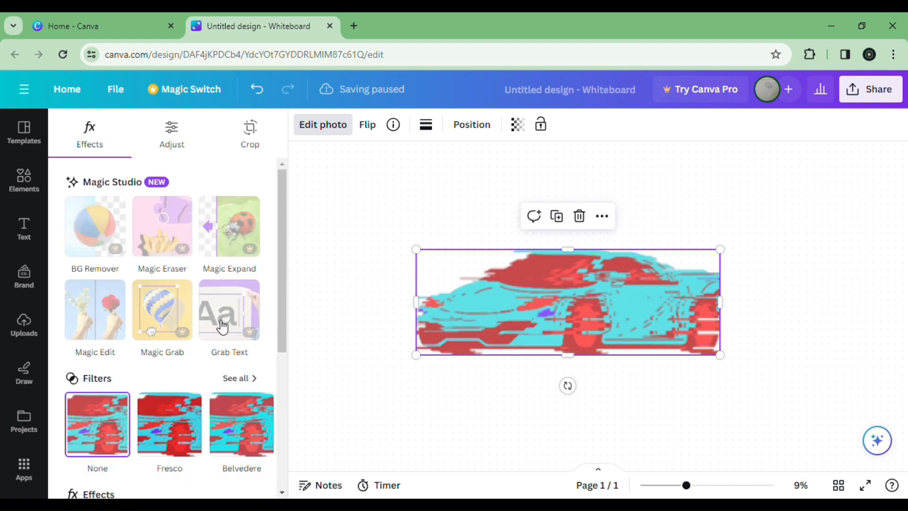
scroll(222, 327, "down", 3)
scroll(217, 320, "up", 3)
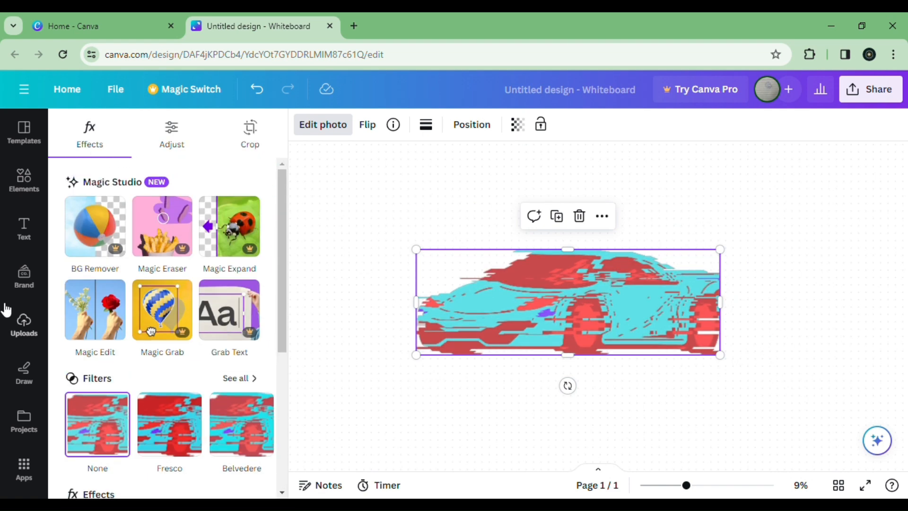
left_click(100, 306)
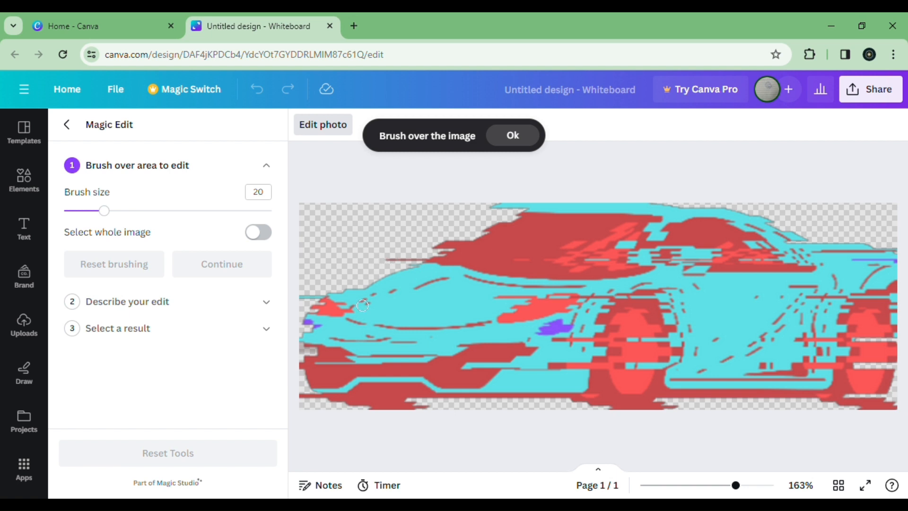
left_click(67, 125)
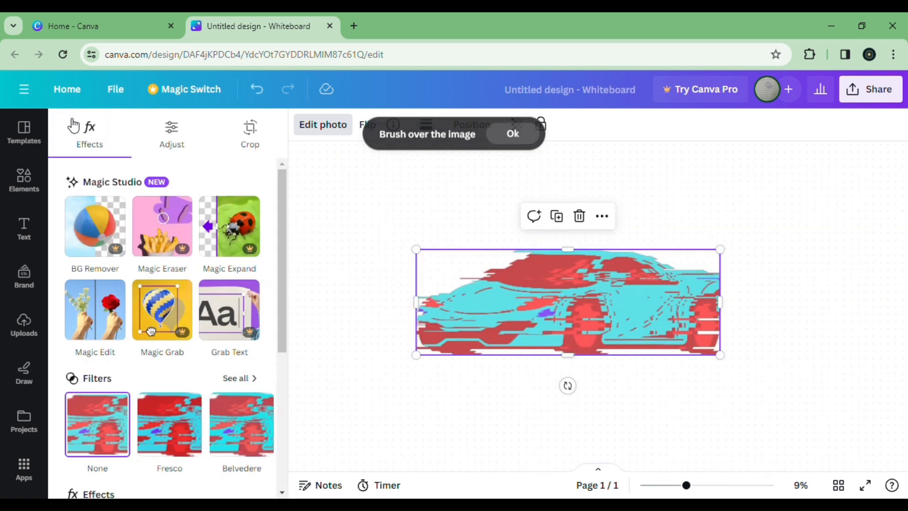
Brush blur over the car's hood, windshield and front bumper with brush size 25 and intensity 25
scroll(156, 322, "down", 5)
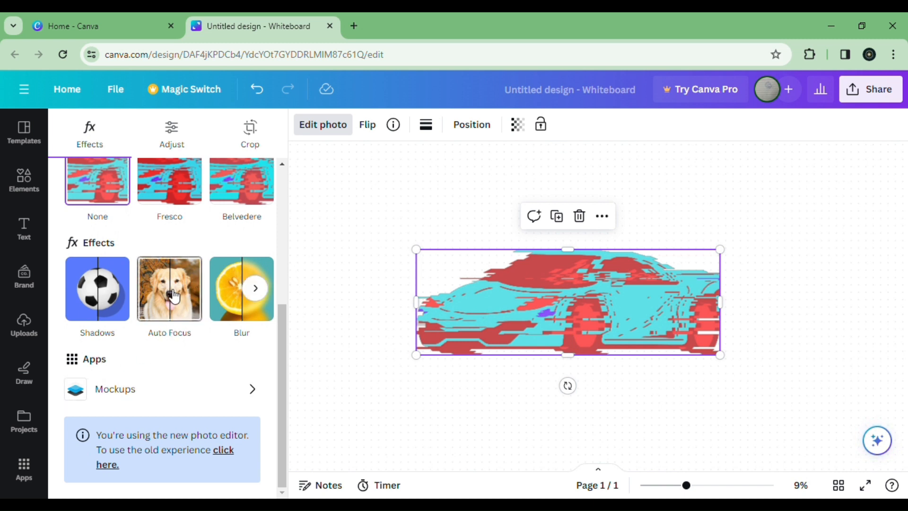
left_click(228, 309)
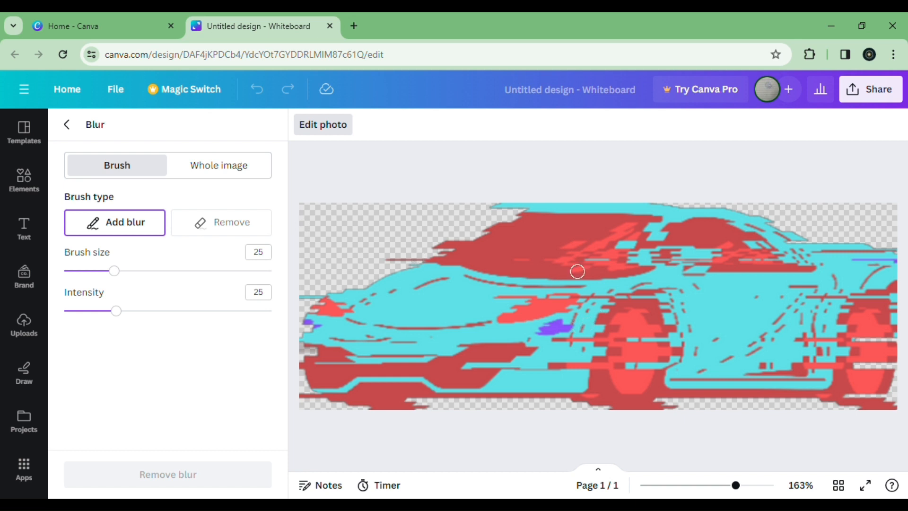
mouse_move(454, 256)
left_mouse_down()
mouse_move(430, 257)
mouse_move(503, 263)
mouse_move(464, 236)
mouse_move(489, 248)
mouse_move(609, 219)
mouse_move(555, 270)
mouse_move(514, 255)
mouse_move(535, 265)
mouse_move(573, 253)
mouse_move(748, 255)
mouse_move(464, 328)
mouse_move(412, 378)
mouse_move(341, 379)
mouse_move(491, 266)
mouse_move(303, 338)
mouse_move(369, 327)
mouse_move(417, 236)
mouse_move(495, 316)
left_mouse_up()
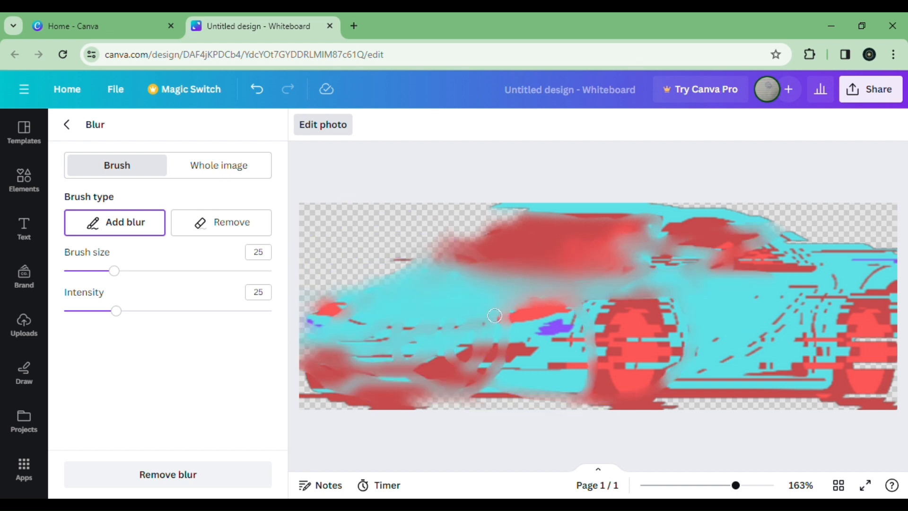
left_click_drag(329, 297, 346, 305)
mouse_move(837, 233)
left_mouse_down()
mouse_move(686, 365)
mouse_move(697, 411)
left_mouse_up()
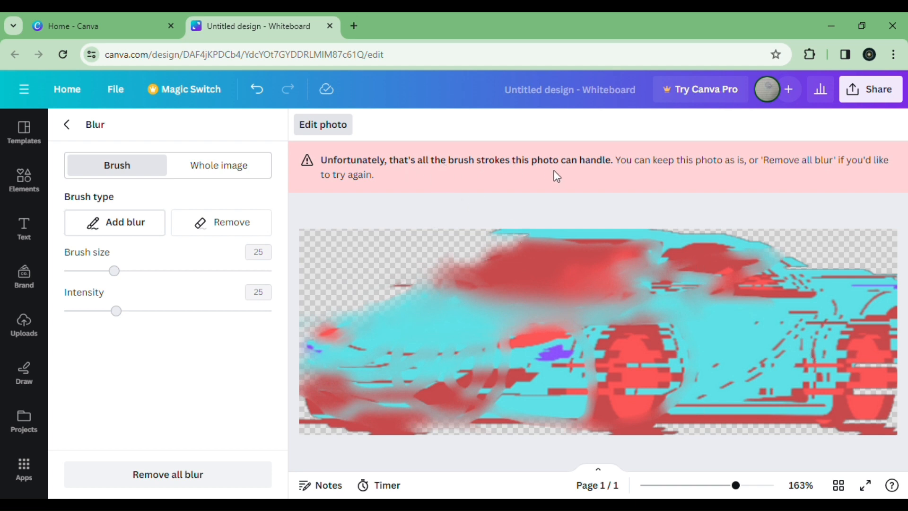
left_click(68, 125)
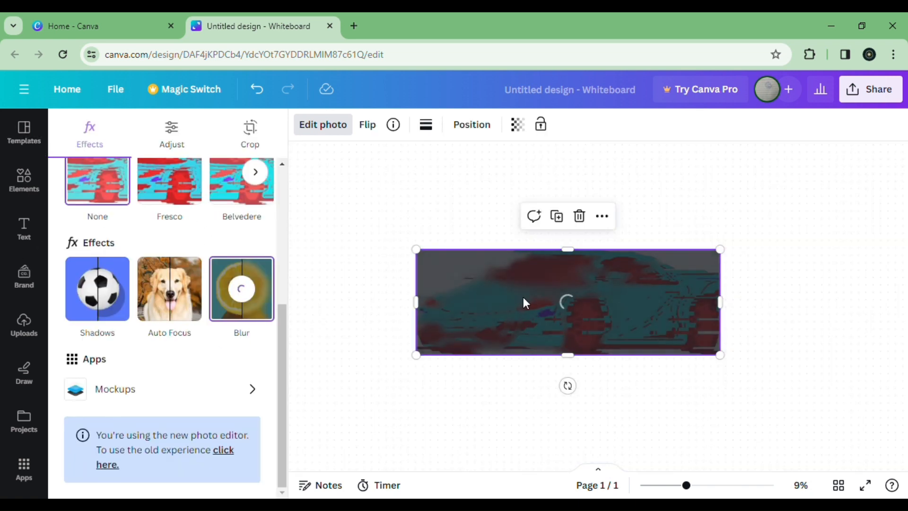
Try a Glow shadow on the car, replace it with a Drop shadow and set its blur amount to 97
left_click(105, 291)
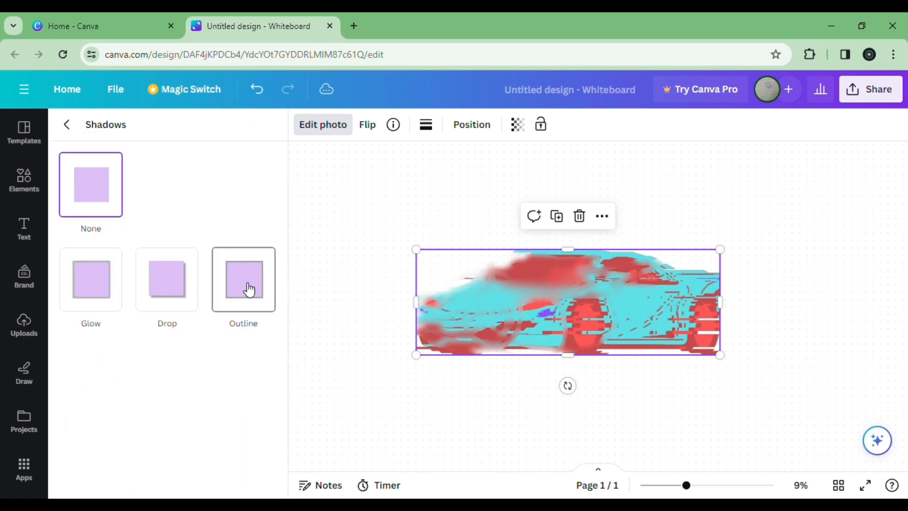
left_click(90, 286)
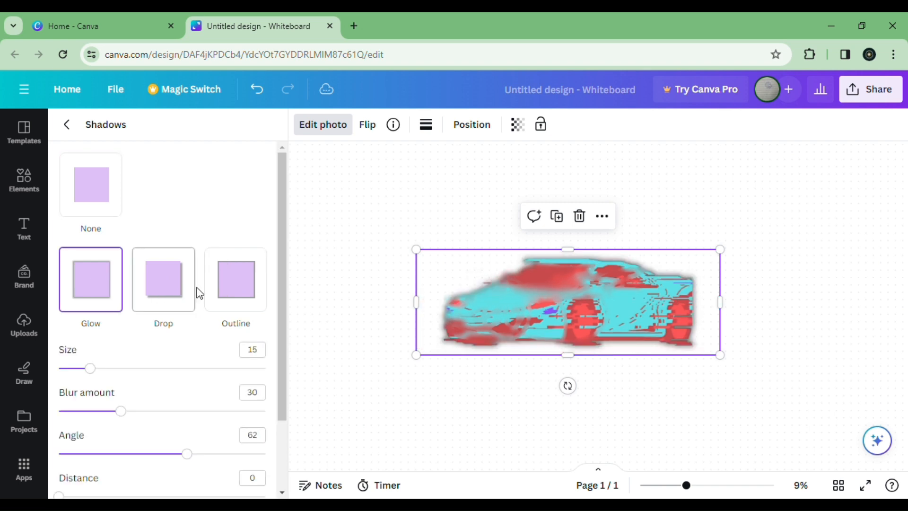
left_click(159, 286)
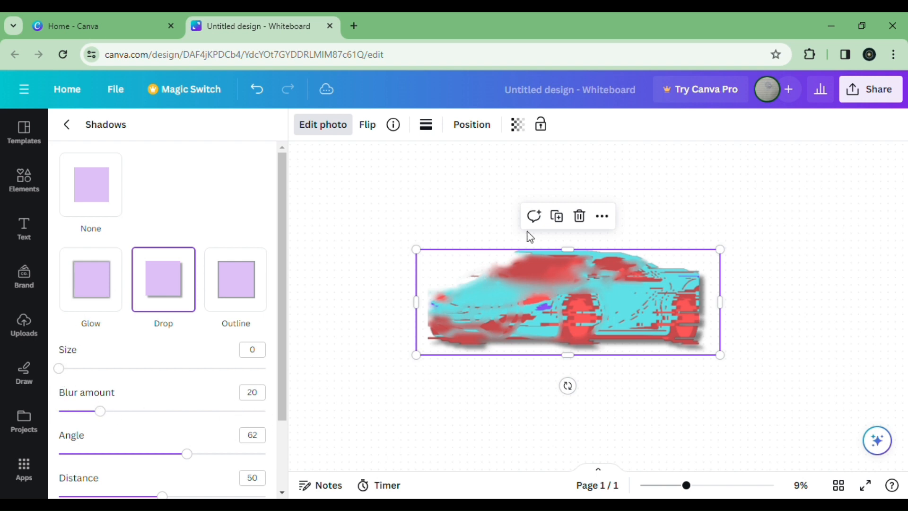
left_click_drag(101, 410, 260, 411)
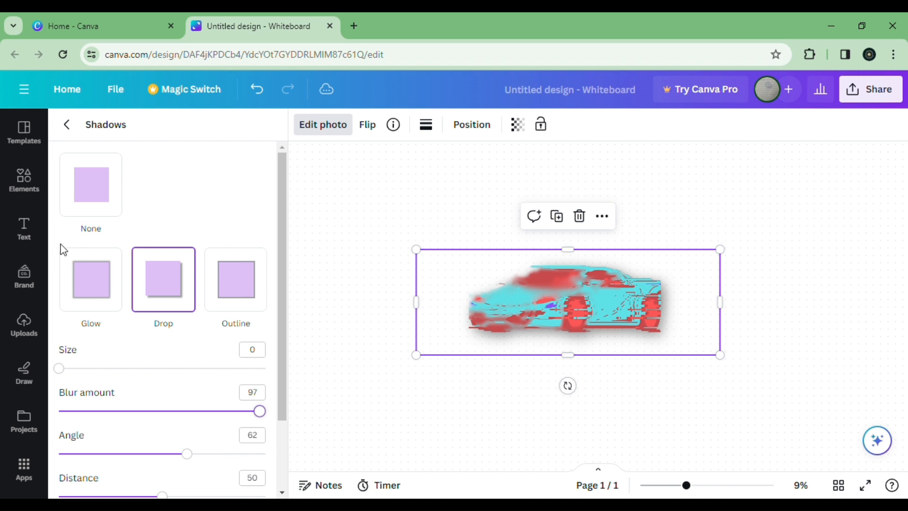
Add the photo of a white car on a forest road from the car photo results and enlarge it on the whiteboard
left_click(19, 182)
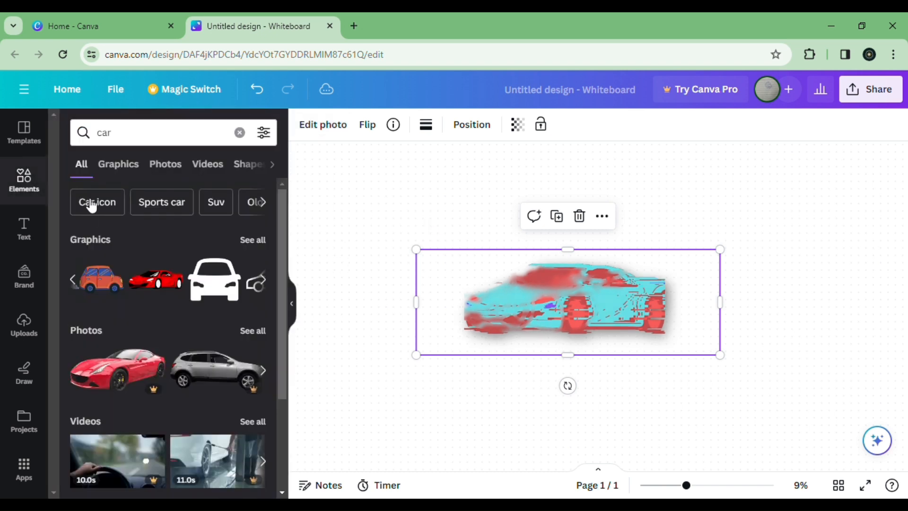
scroll(197, 376, "down", 3)
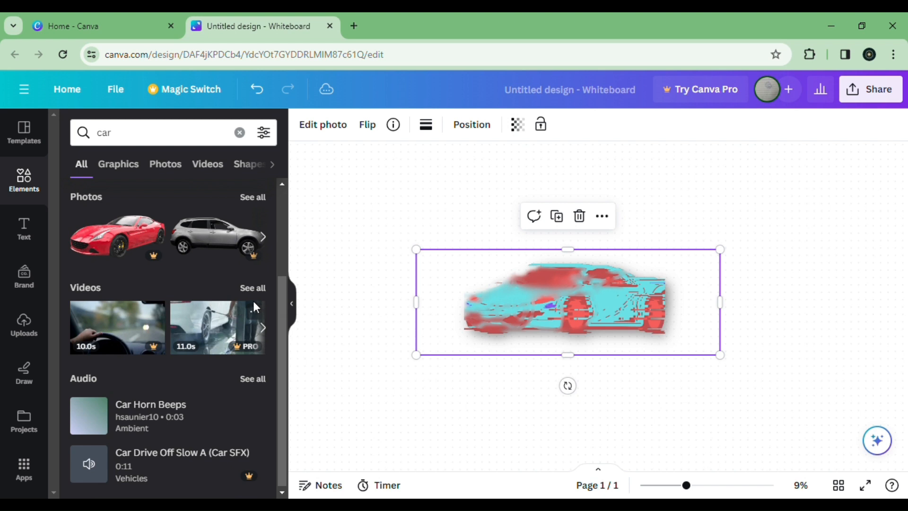
scroll(175, 308, "up", 1)
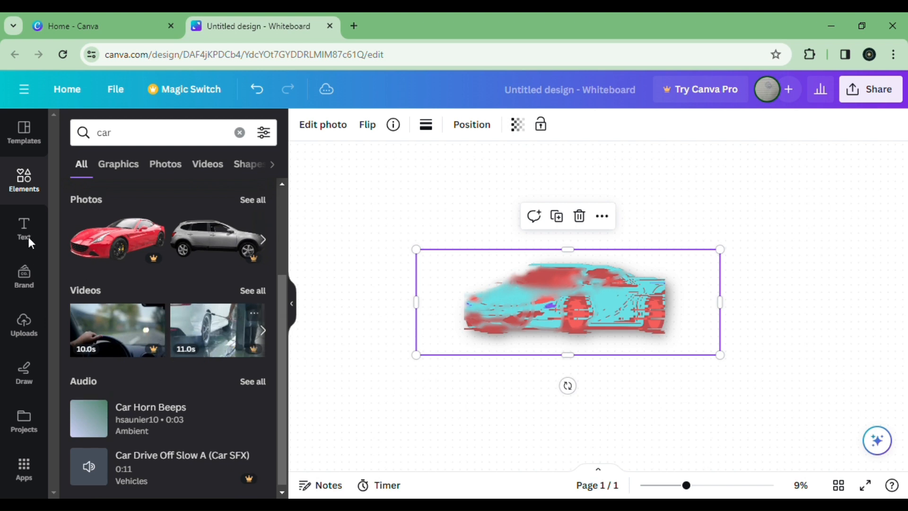
left_click(23, 224)
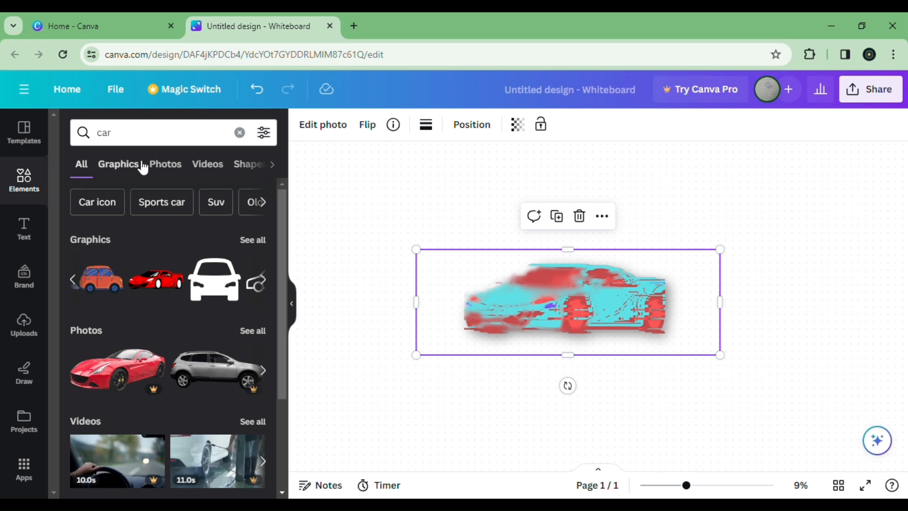
left_click(274, 165)
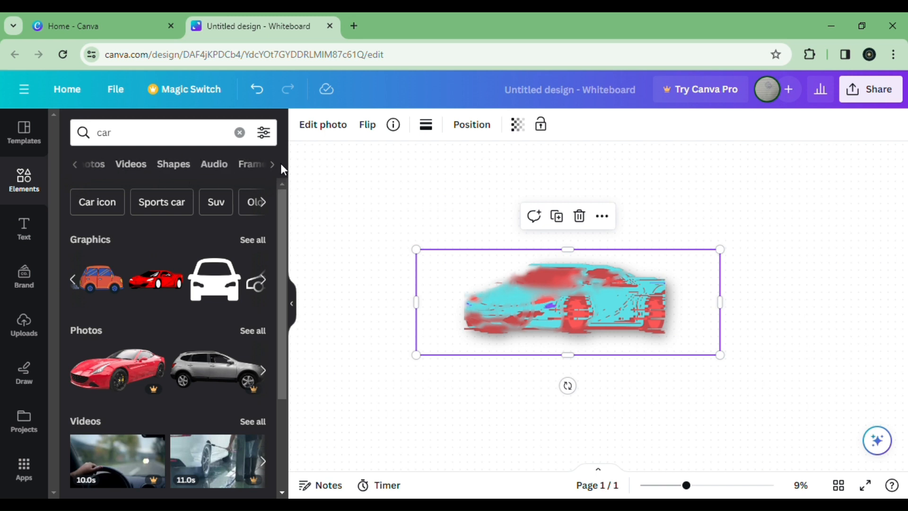
left_click(109, 170)
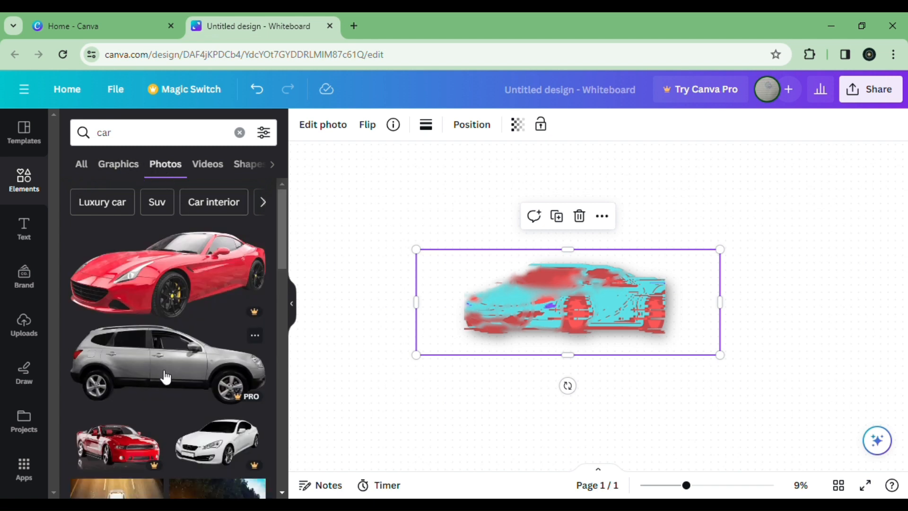
scroll(79, 336, "down", 5)
scroll(172, 454, "up", 3)
left_click(215, 435)
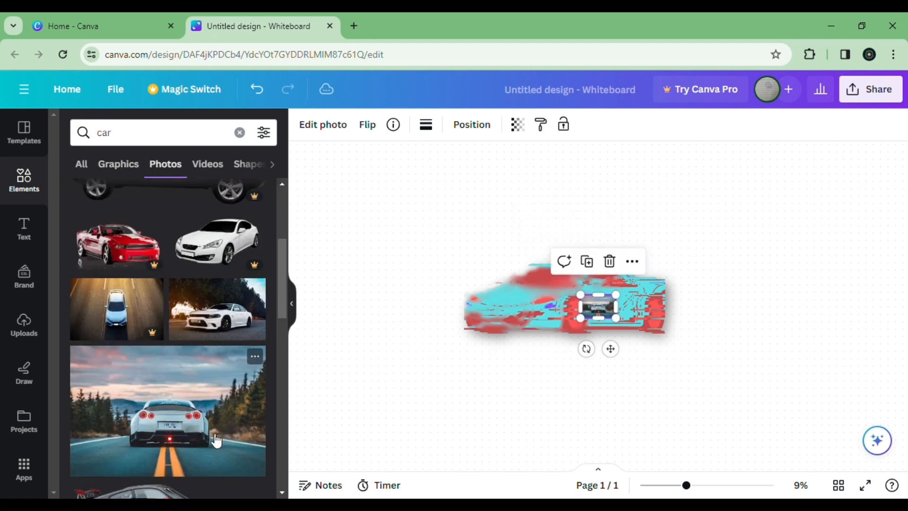
left_click_drag(623, 300, 894, 202)
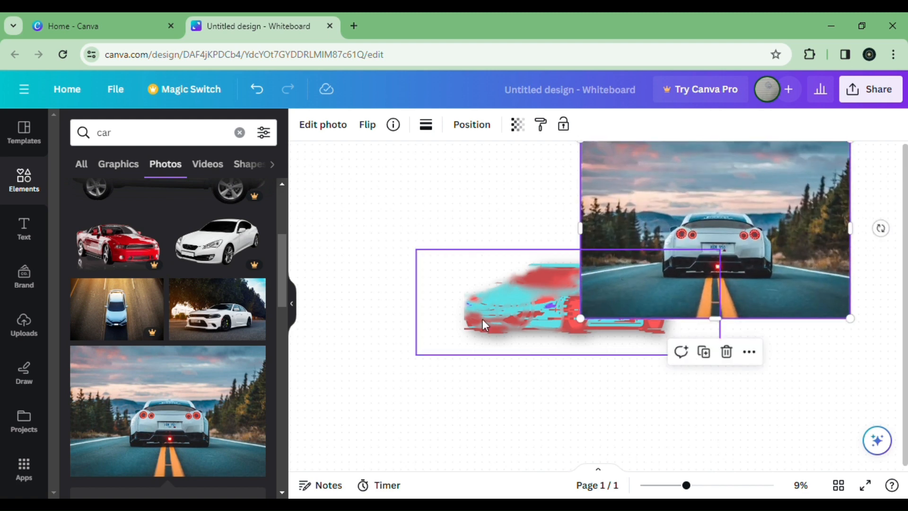
Separate the car graphic from the road photo, then place the photo at the whiteboard's upper right and enlarge it
left_click_drag(483, 329, 358, 276)
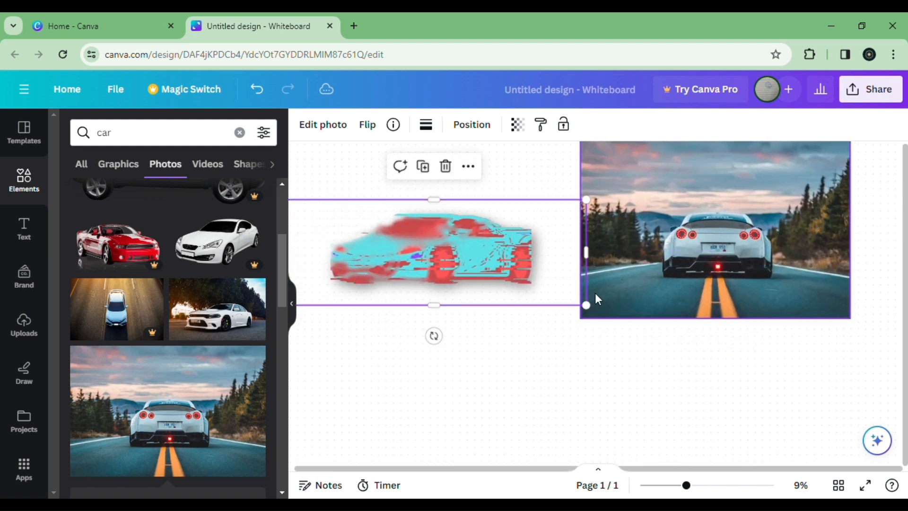
scroll(595, 300, "down", 2)
scroll(688, 315, "up", 4)
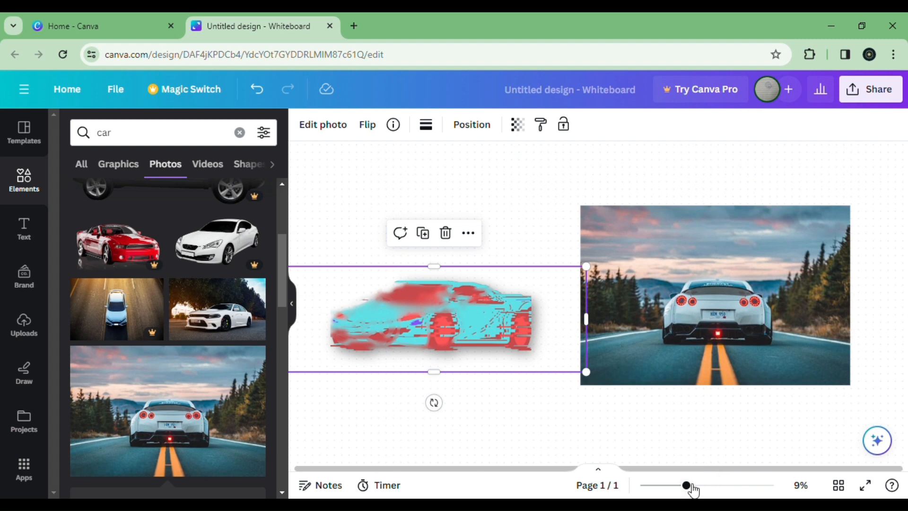
left_click_drag(691, 487, 669, 466)
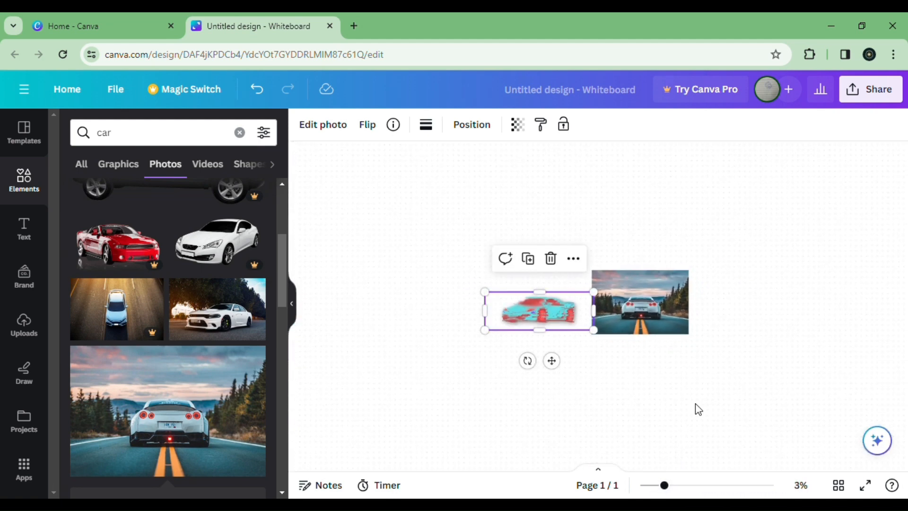
left_click_drag(638, 299, 847, 183)
left_click_drag(799, 213, 663, 312)
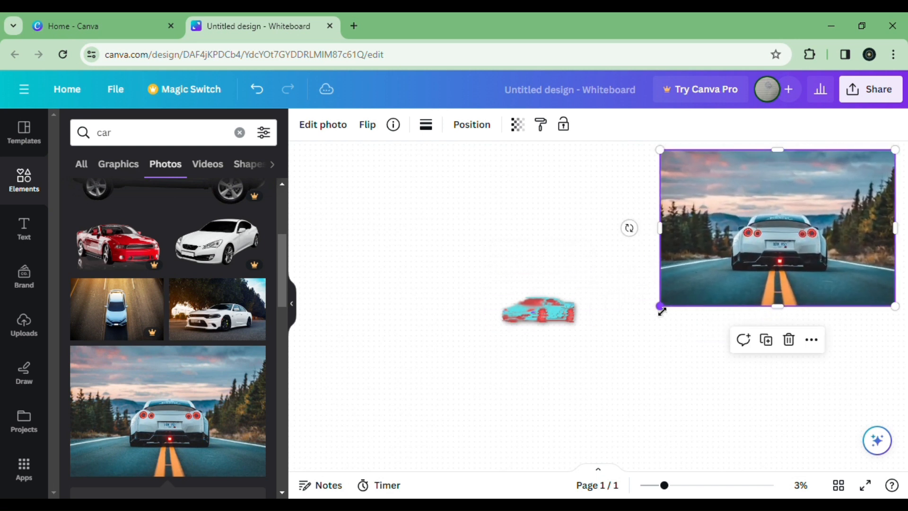
Enlarge the car graphic and position it beside the road photo without overlapping it
left_click(545, 311)
left_click_drag(545, 311, 498, 249)
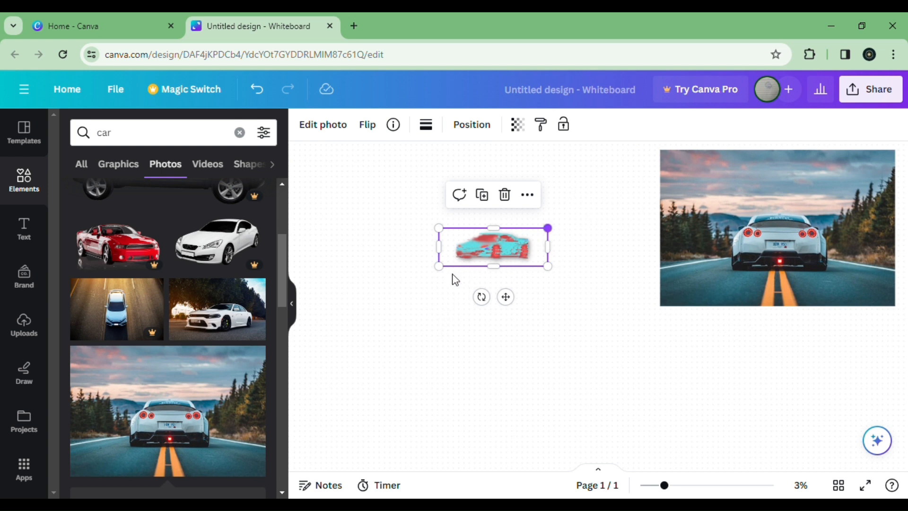
left_click_drag(548, 228, 682, 181)
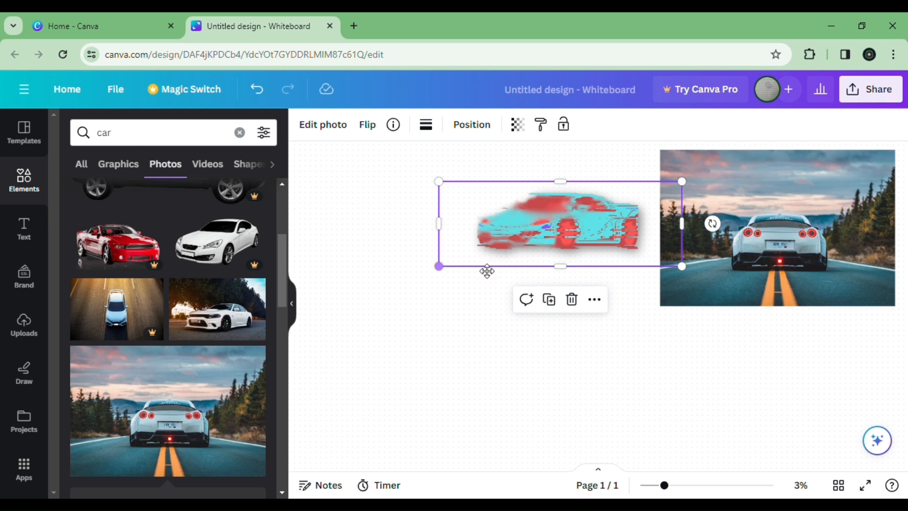
mouse_move(488, 271)
left_mouse_down()
mouse_move(518, 249)
mouse_move(445, 272)
mouse_move(503, 273)
left_mouse_up()
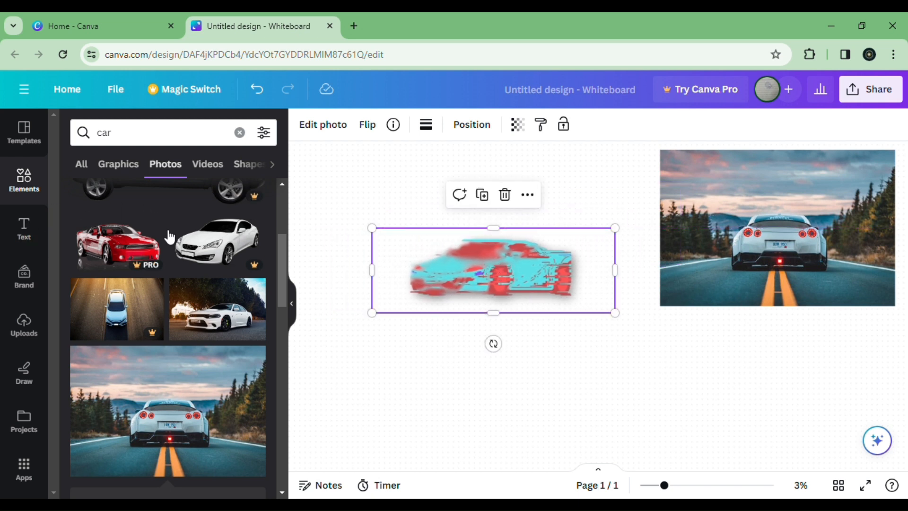
Add the 7.0s white car video from the car video results, enlarge it and place it directly below the road photo
left_click(206, 165)
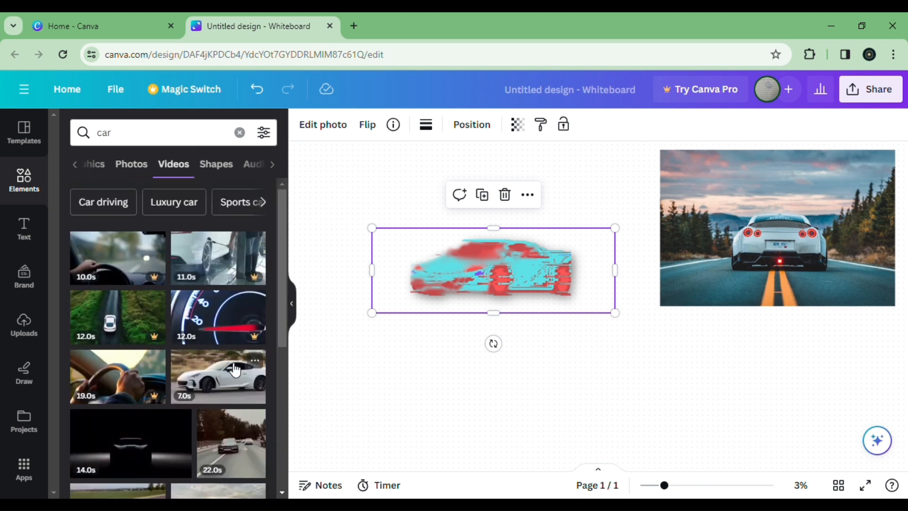
scroll(235, 318, "down", 2)
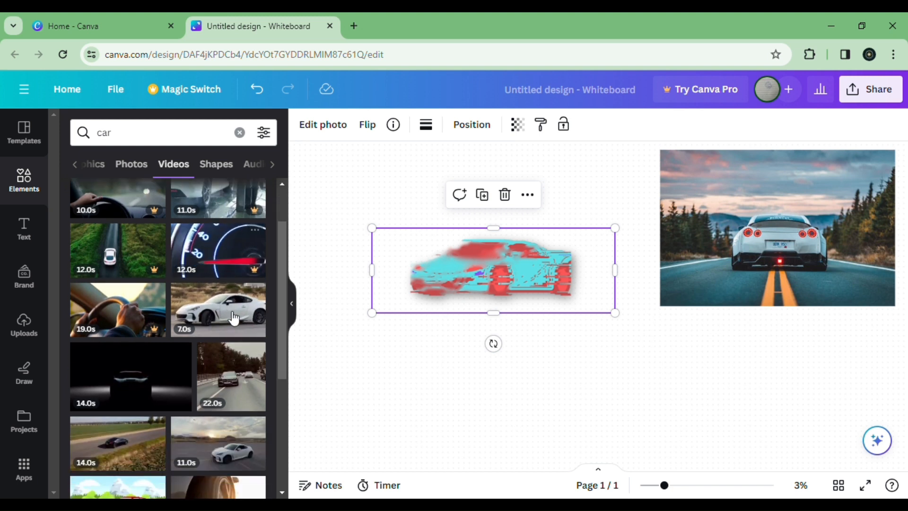
left_click(234, 318)
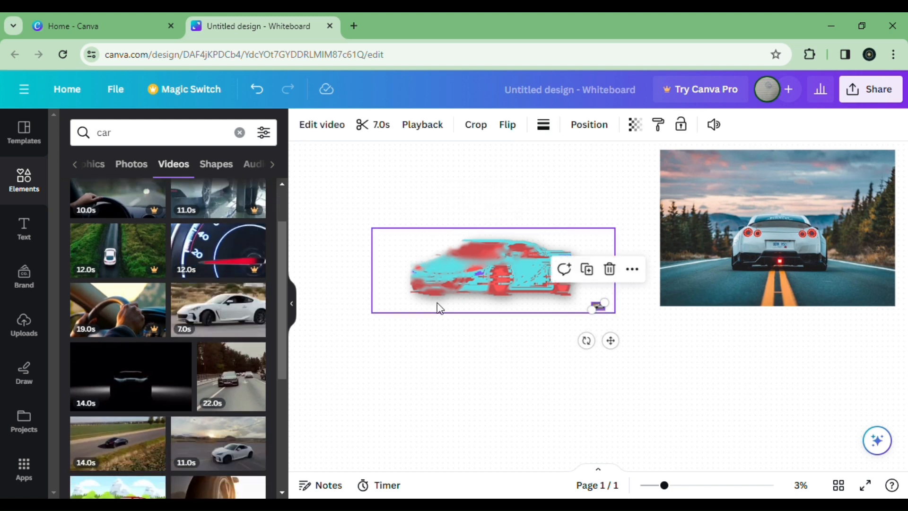
left_click_drag(590, 326, 345, 407)
left_click_drag(435, 387, 733, 417)
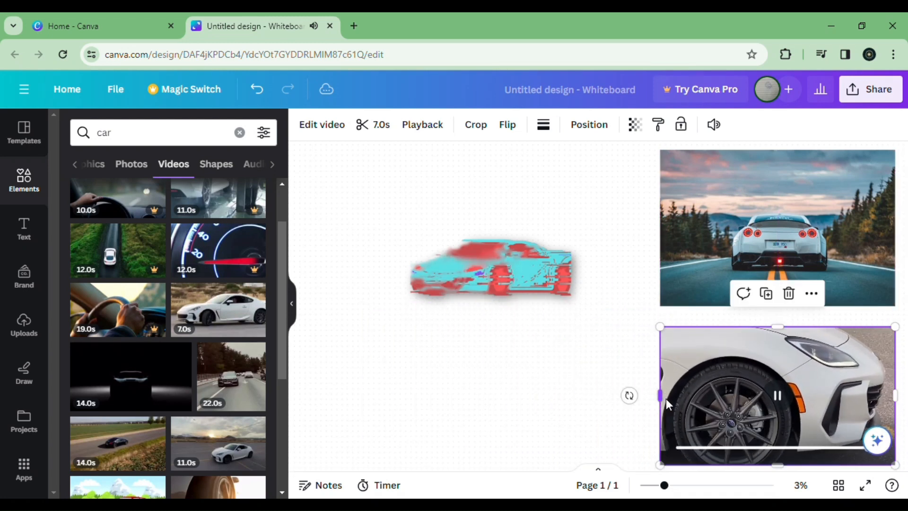
Preview the Car Horn Beeps audio, view its details and add the track to the whiteboard page
left_click(478, 287)
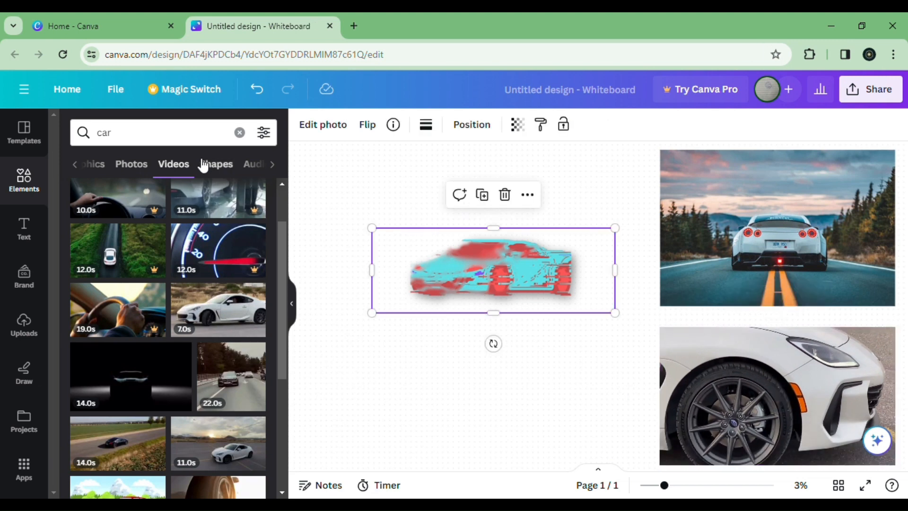
left_click(221, 166)
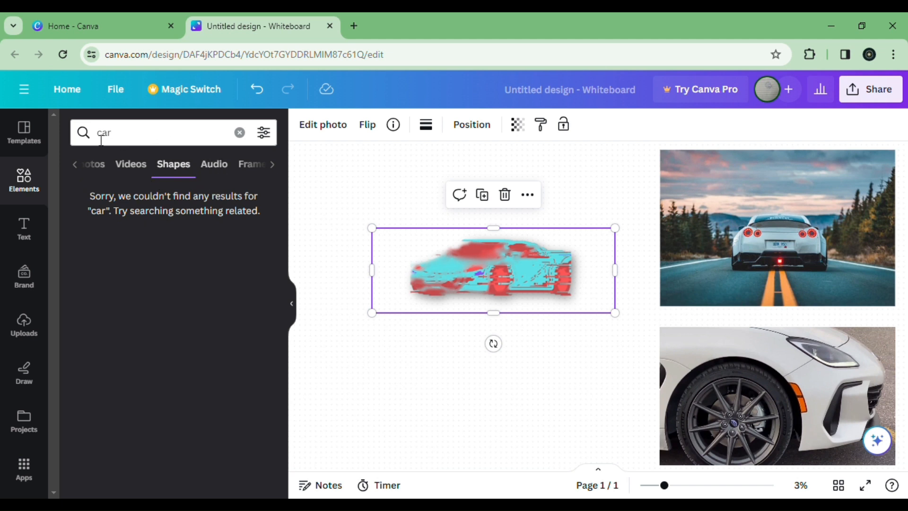
left_click(213, 165)
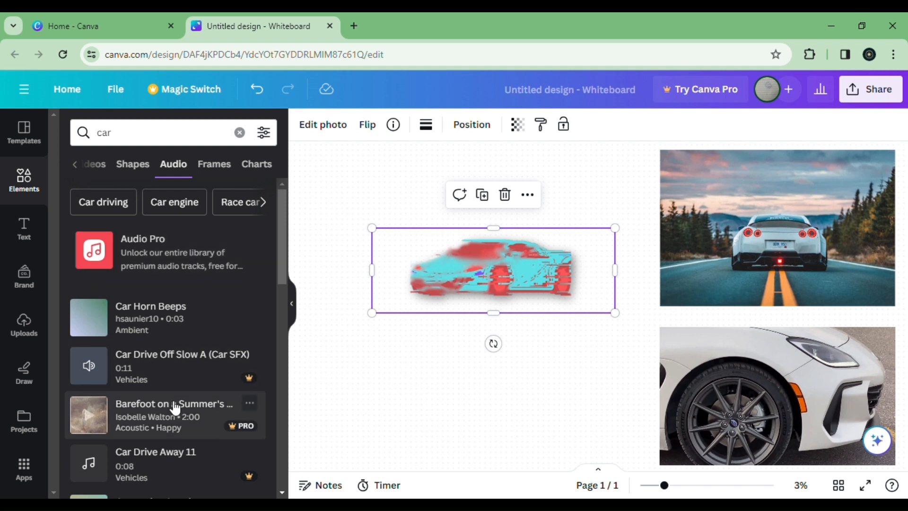
left_click(99, 322)
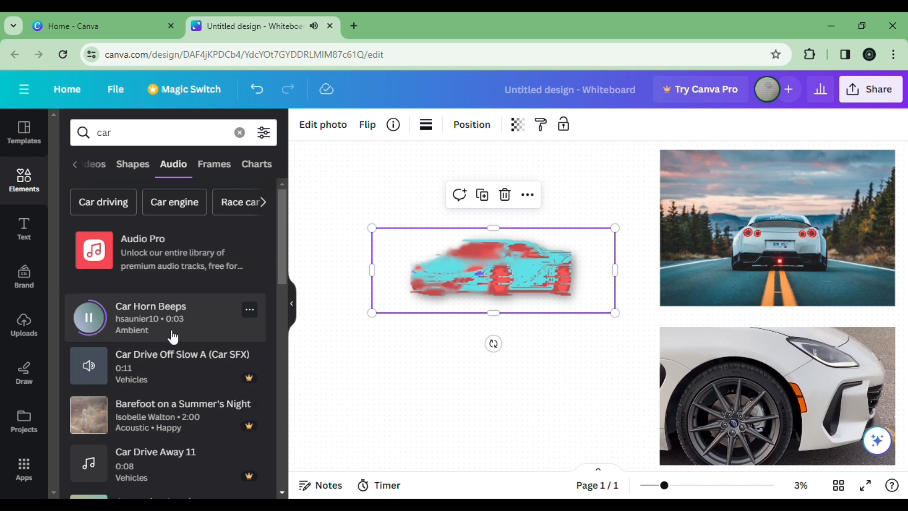
left_click(252, 309)
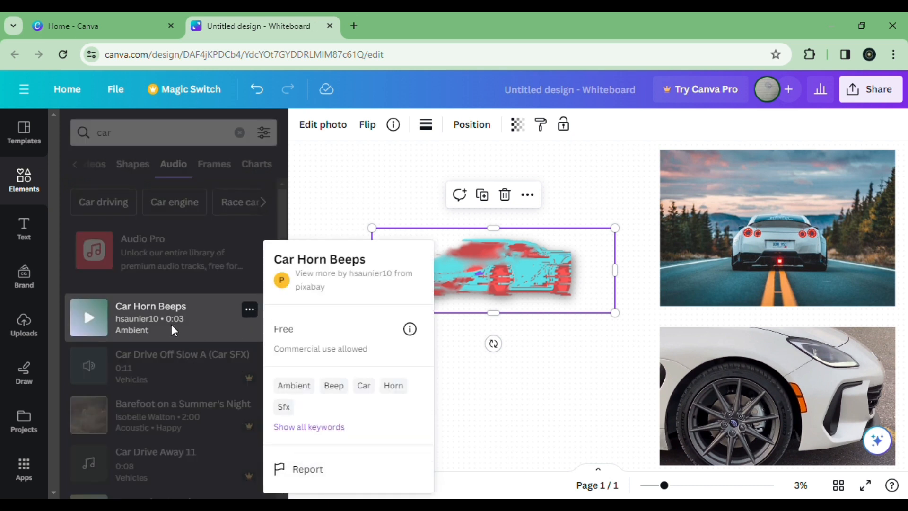
left_click(503, 405)
left_click_drag(111, 322, 418, 411)
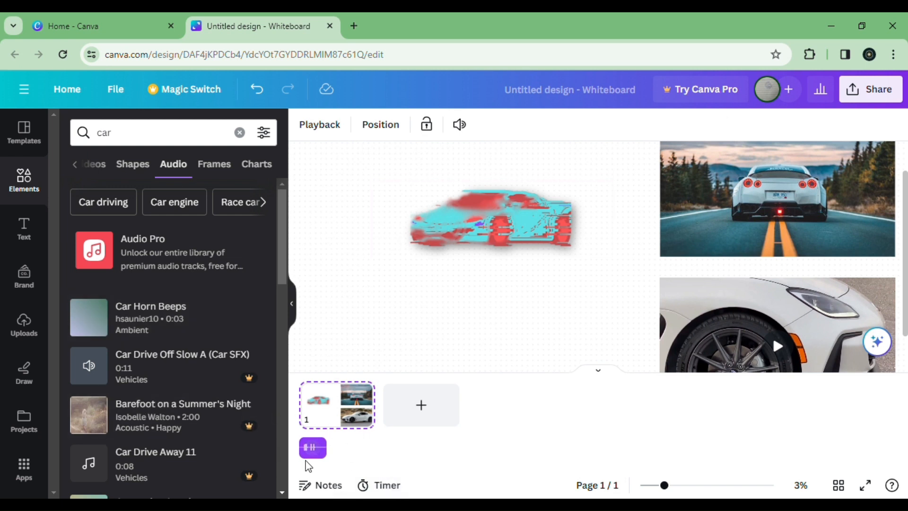
left_click(301, 304)
left_click(291, 303)
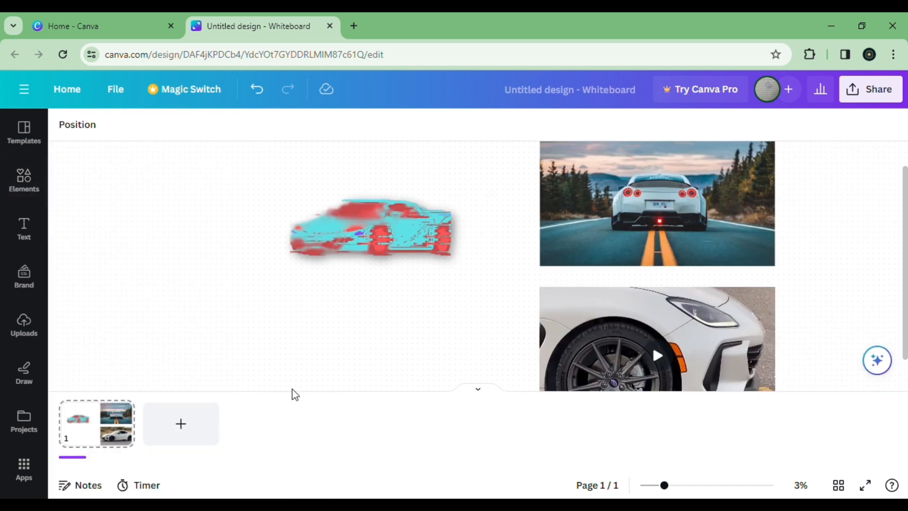
Mute all videos on the page and restore their sound
left_click(87, 433)
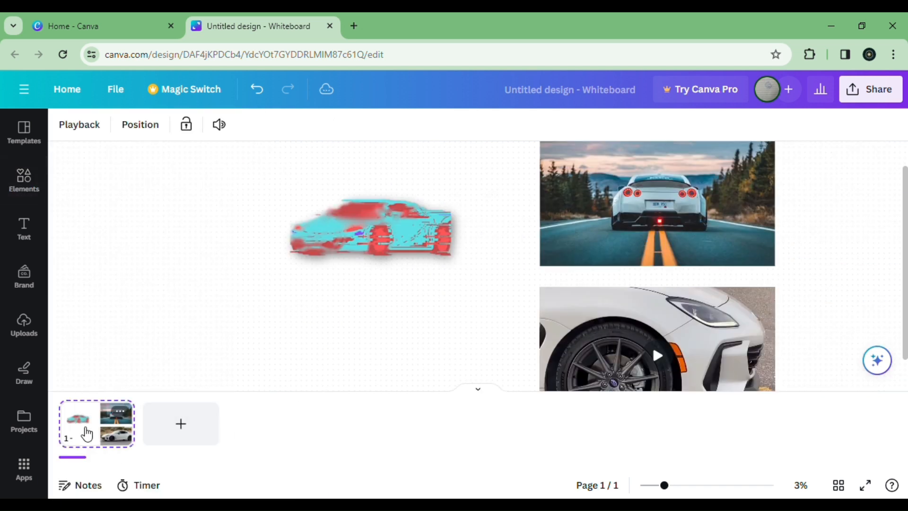
left_click(220, 126)
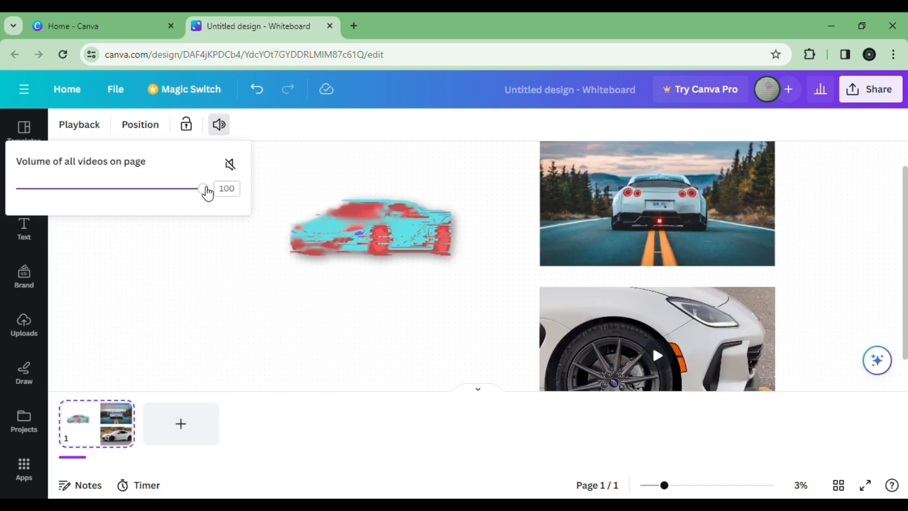
left_click(230, 165)
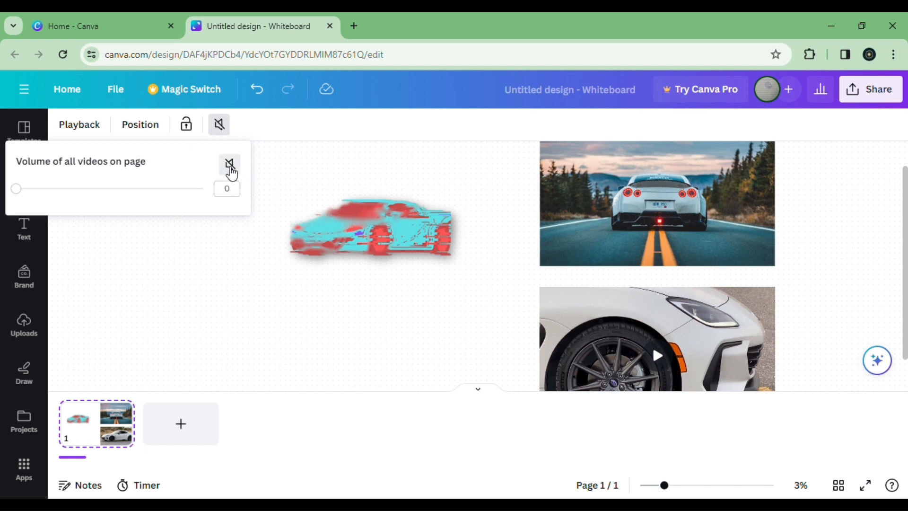
left_click(230, 165)
left_click(210, 298)
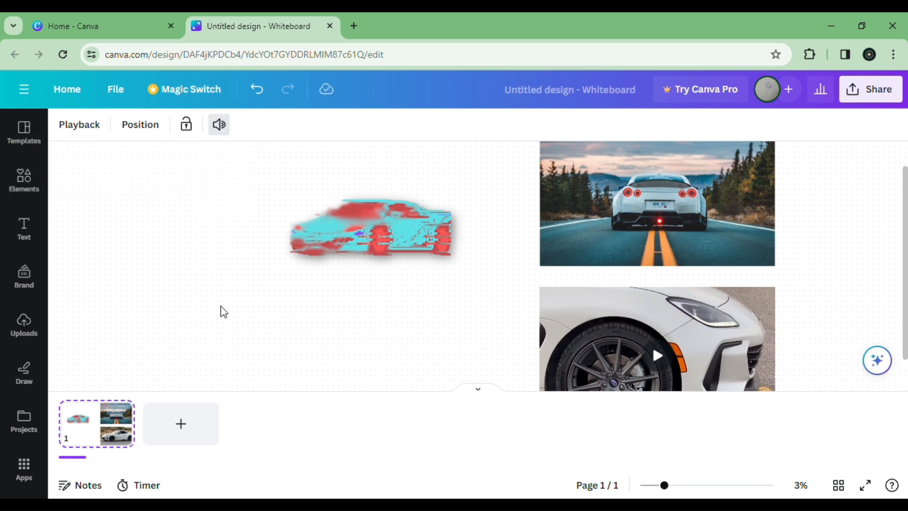
Check the video playback options for the page, including speed, repeat and automatic play
left_click(92, 438)
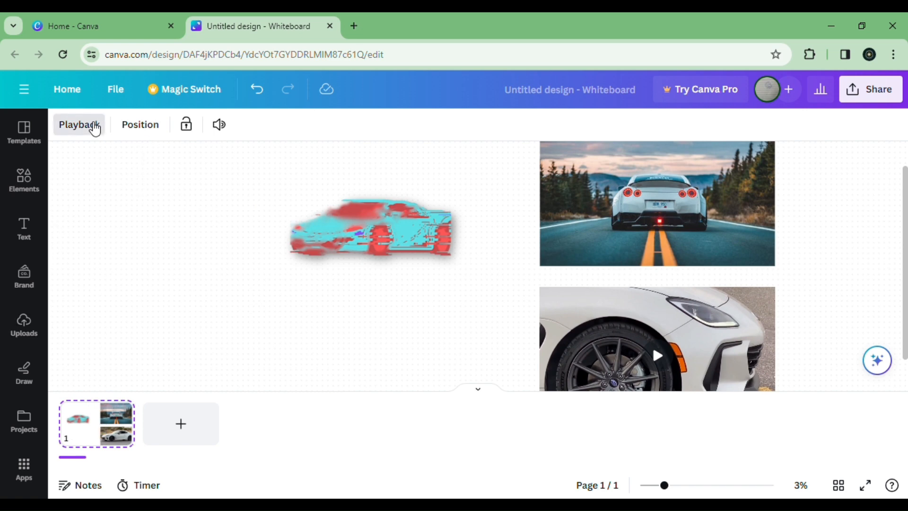
left_click(91, 125)
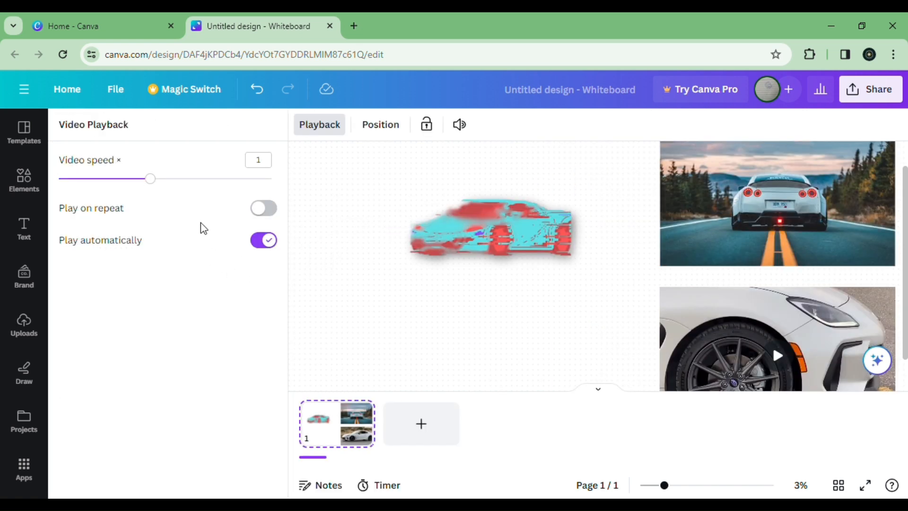
left_click(327, 132)
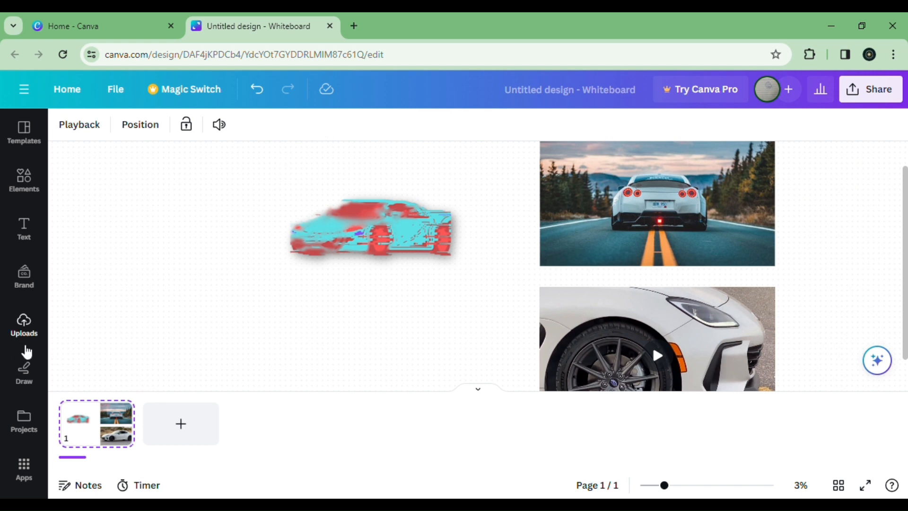
Add a default heading to the whiteboard, enlarge it and place it directly below the glitch-effect car
left_click(26, 232)
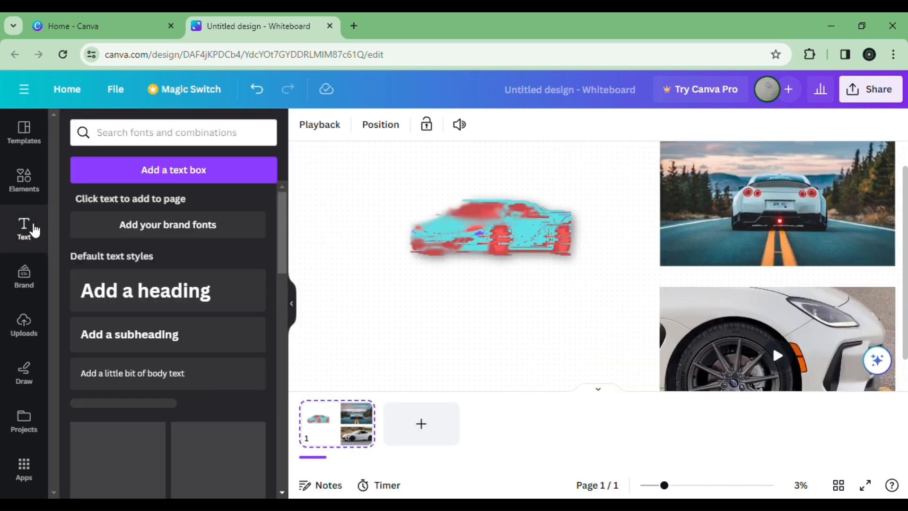
left_click(151, 300)
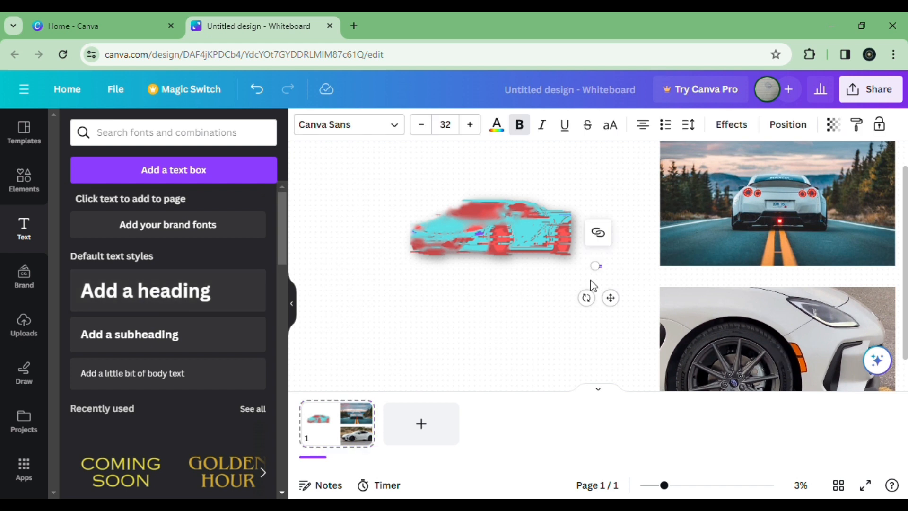
left_click_drag(596, 266, 372, 227)
left_click(548, 268)
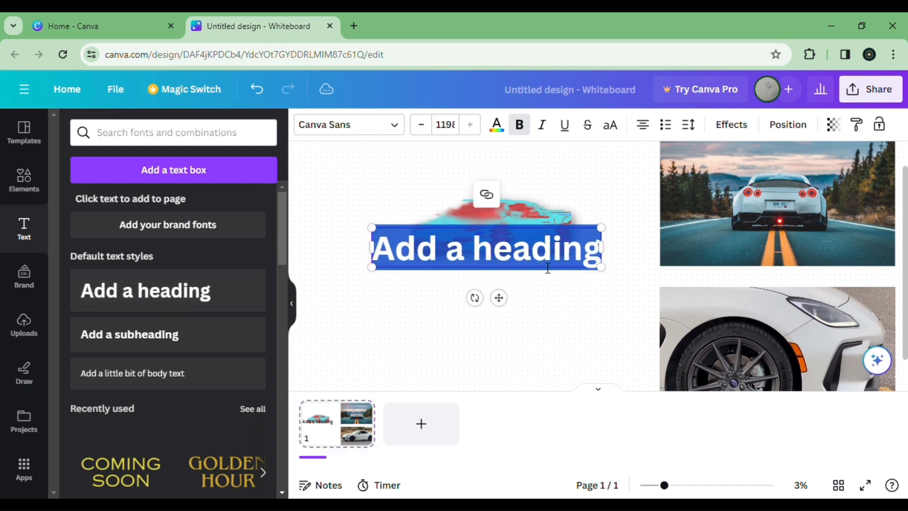
left_click_drag(507, 305, 508, 357)
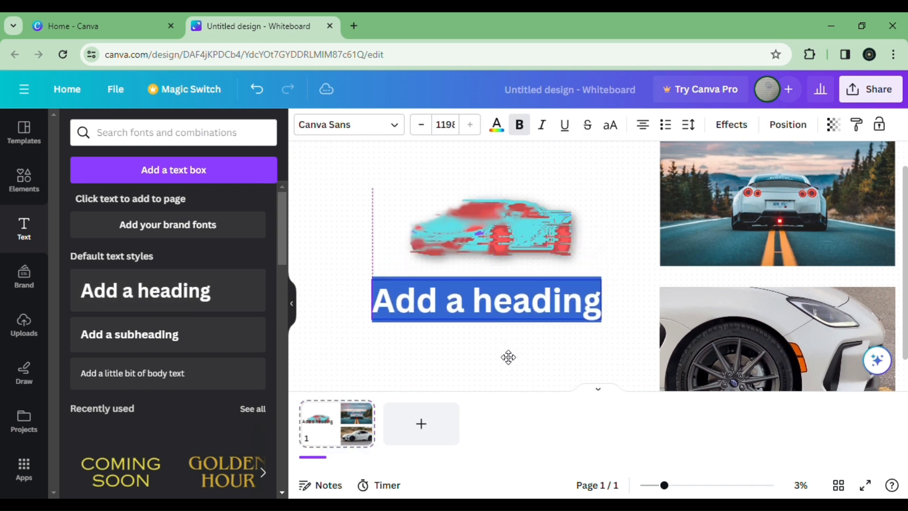
Add a default subheading and shift the large heading up and to the left, just under the car
left_click(185, 330)
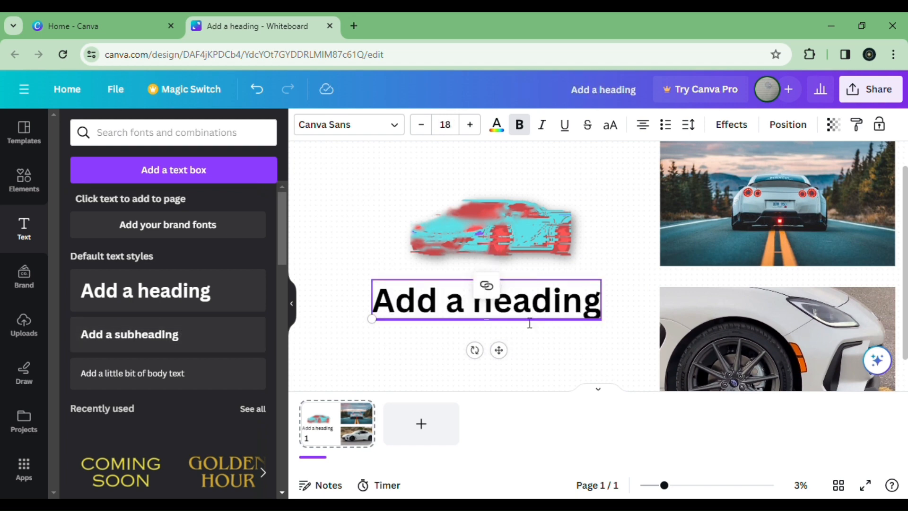
left_click_drag(531, 309, 409, 292)
scroll(414, 311, "down", 1)
scroll(411, 312, "up", 1)
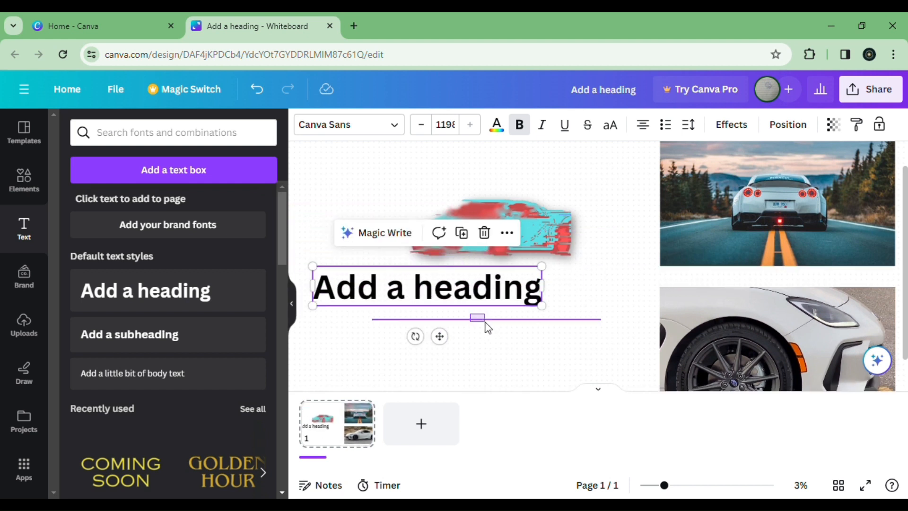
Try to enlarge the tiny subheading below the heading, and delete it
left_click(500, 333)
left_click_drag(372, 319, 495, 324)
left_click_drag(378, 326, 309, 312)
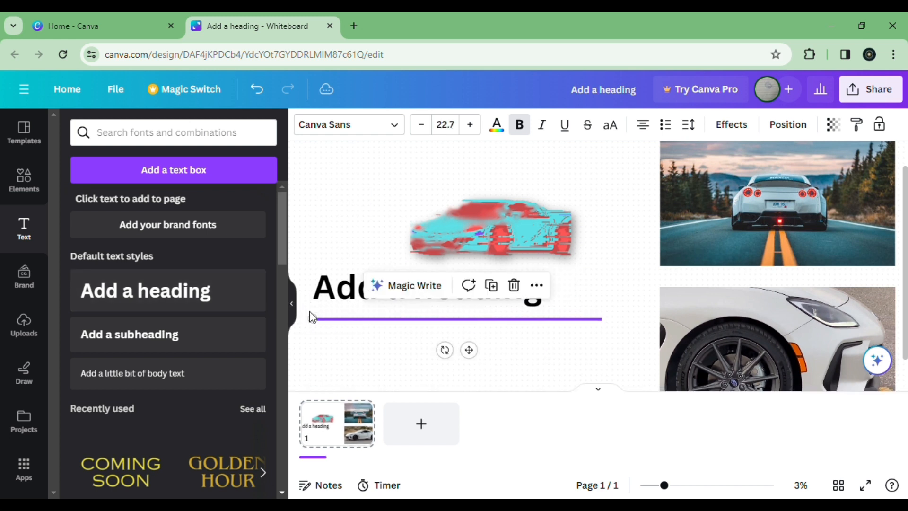
left_click(515, 285)
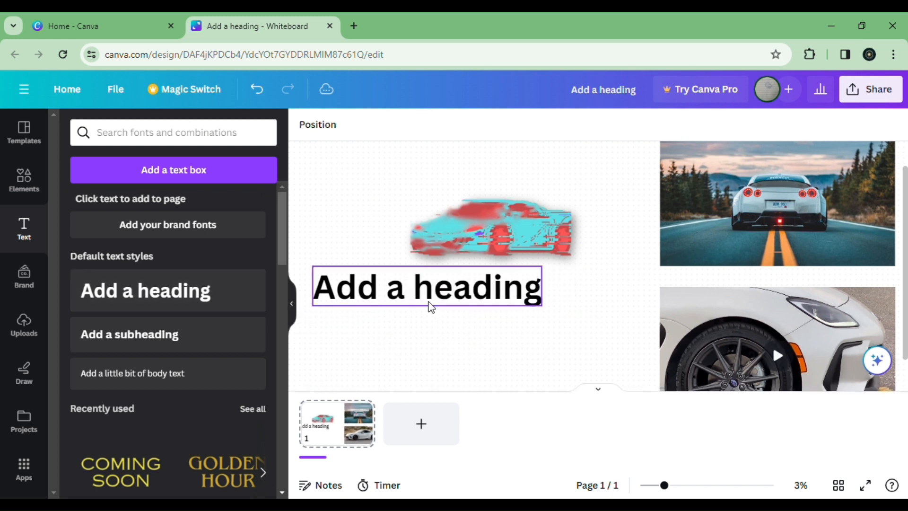
Add a default subheading, enlarge it to about the heading's width and place it directly below the heading
left_click(150, 340)
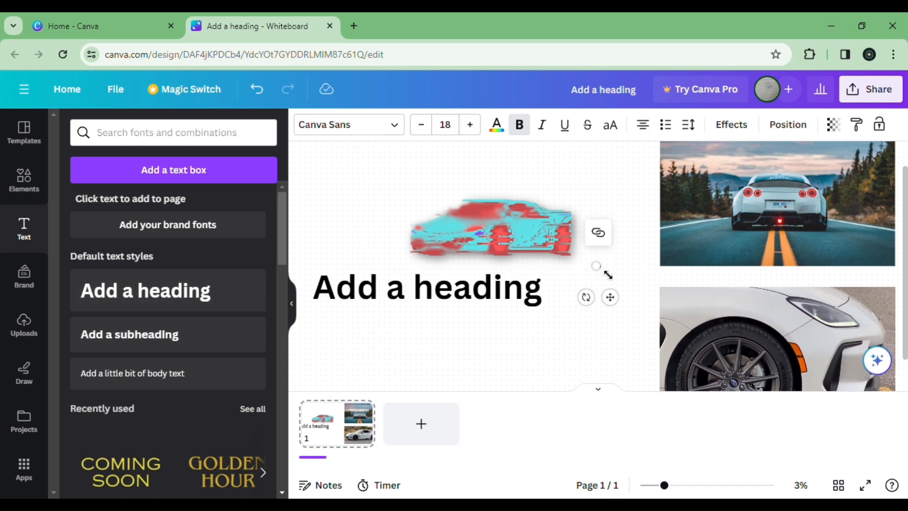
left_click_drag(607, 274, 758, 287)
left_click_drag(736, 334, 455, 386)
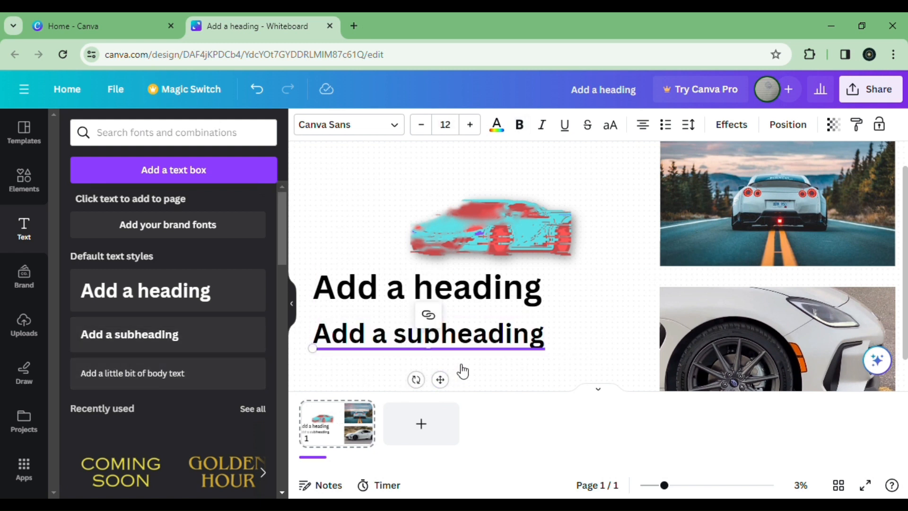
Nudge the subheading closer to the heading and delete the stretched, tiny body text box beneath it
scroll(462, 359, "up", 5)
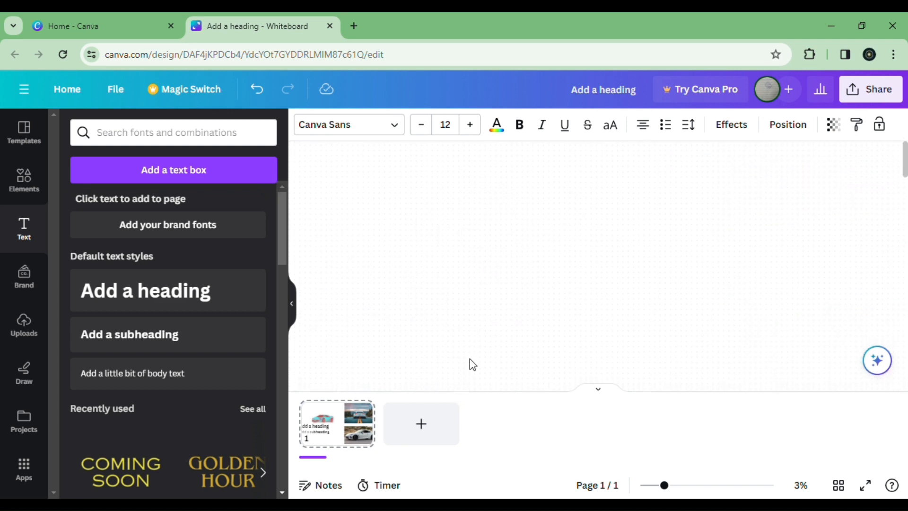
scroll(471, 360, "down", 8)
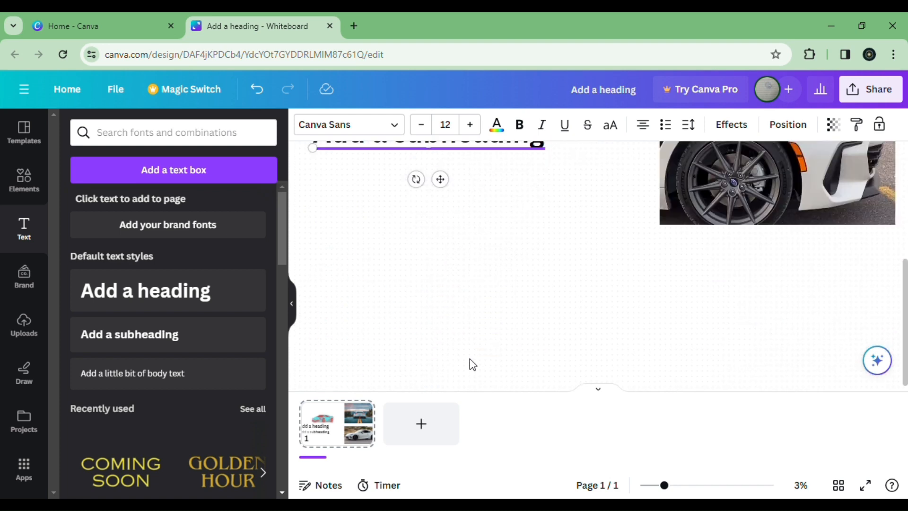
scroll(469, 358, "up", 1)
left_click(453, 309)
scroll(450, 298, "up", 1)
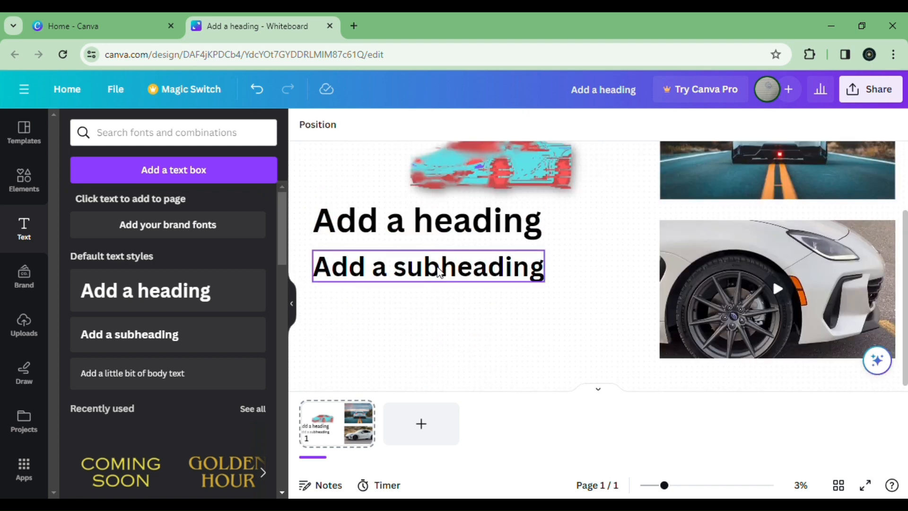
left_click_drag(443, 275, 444, 266)
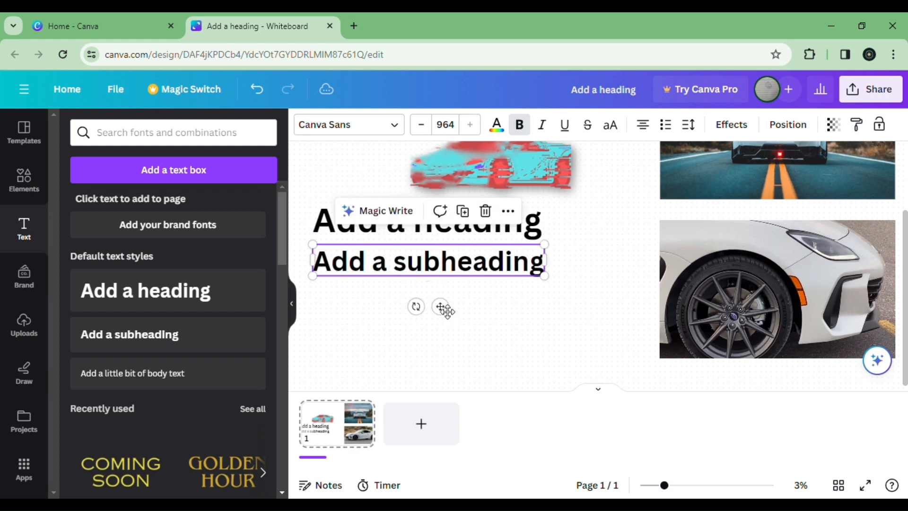
left_click(432, 287)
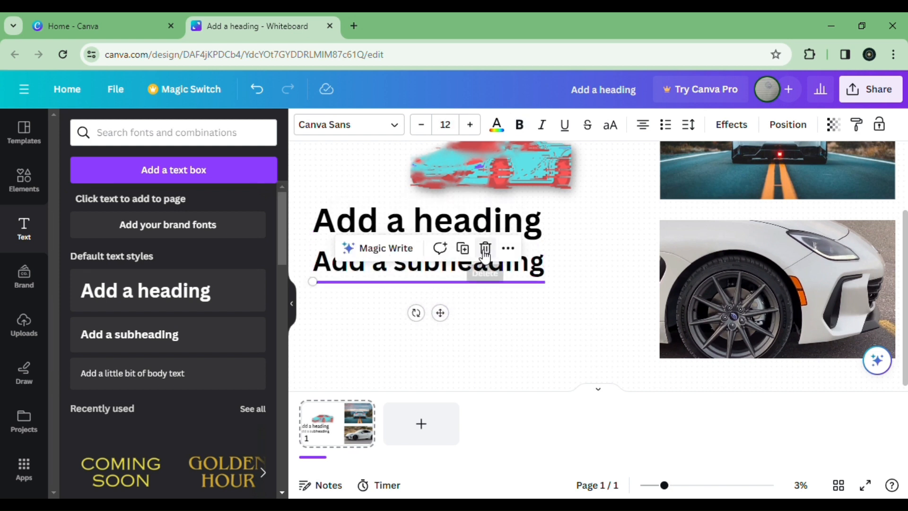
left_click(419, 296)
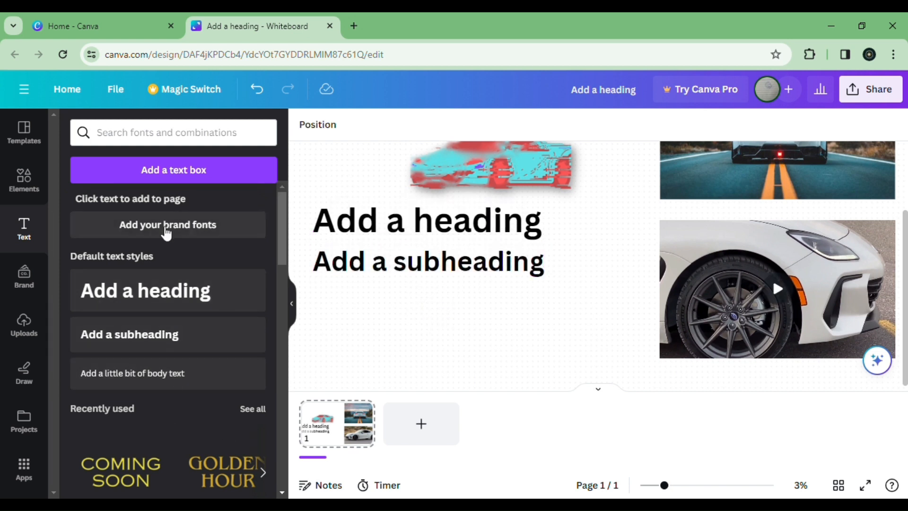
Add enlarged default body text, shrink the subheading and place the body text below it
left_click(156, 377)
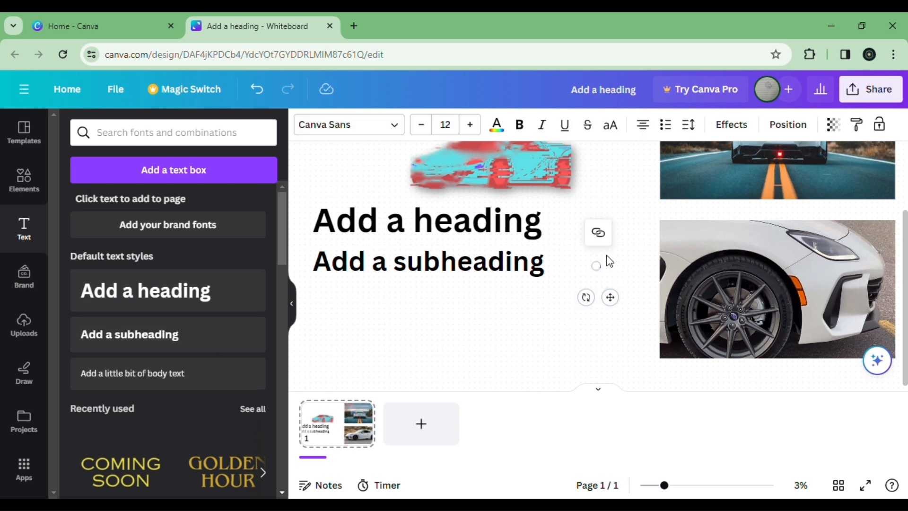
left_click_drag(606, 270, 508, 271)
left_click(418, 278)
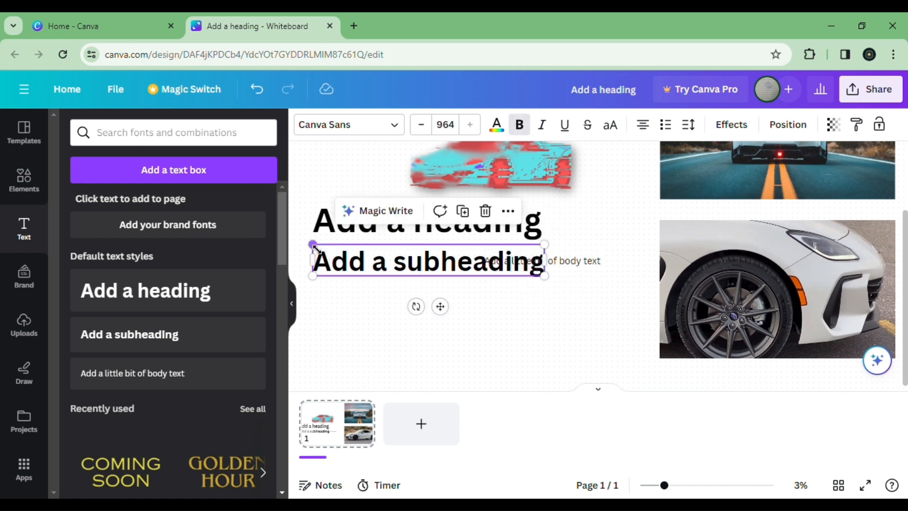
left_click_drag(321, 255, 373, 261)
left_click_drag(600, 262, 543, 330)
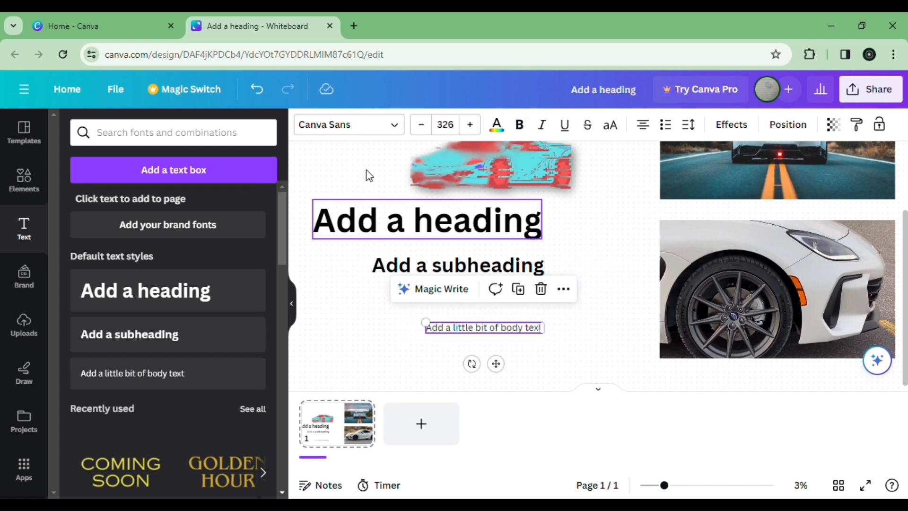
Change the body text's font to DejaVu Serif and apply it to all text in the design
left_click(339, 123)
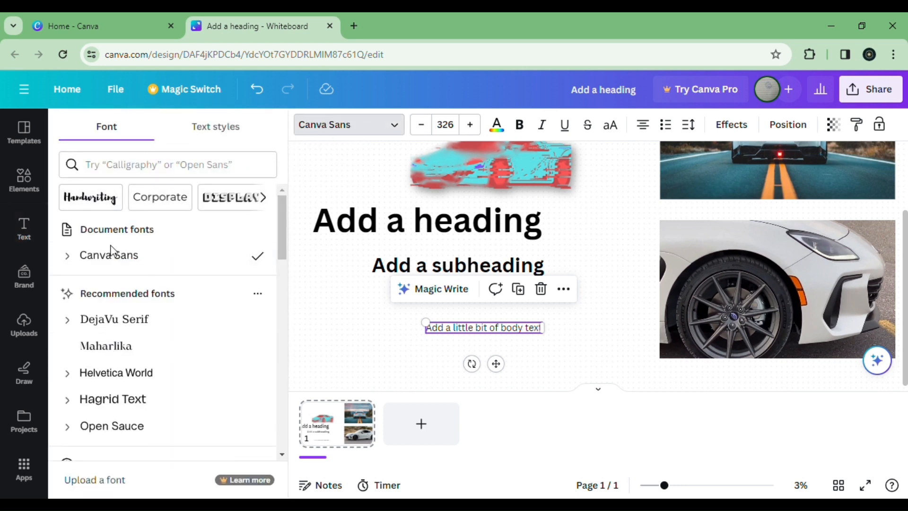
scroll(172, 335, "down", 3)
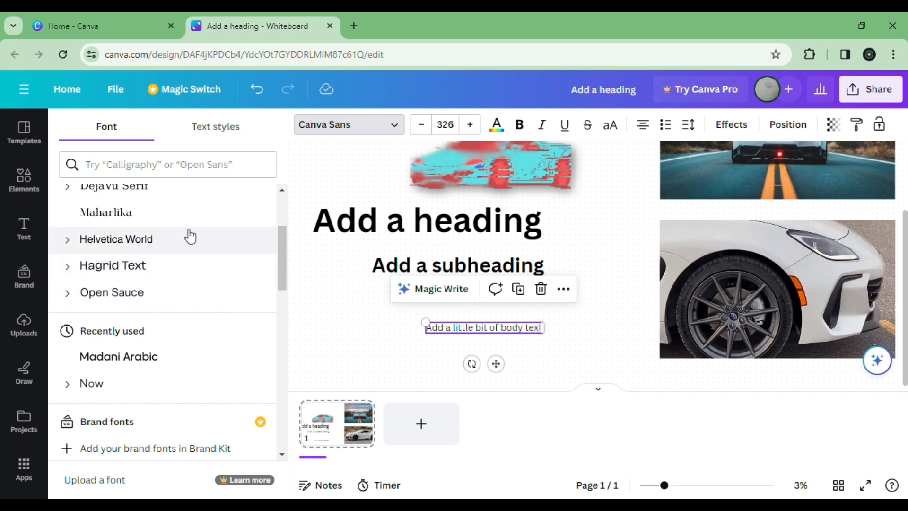
scroll(175, 260, "up", 2)
left_click(149, 254)
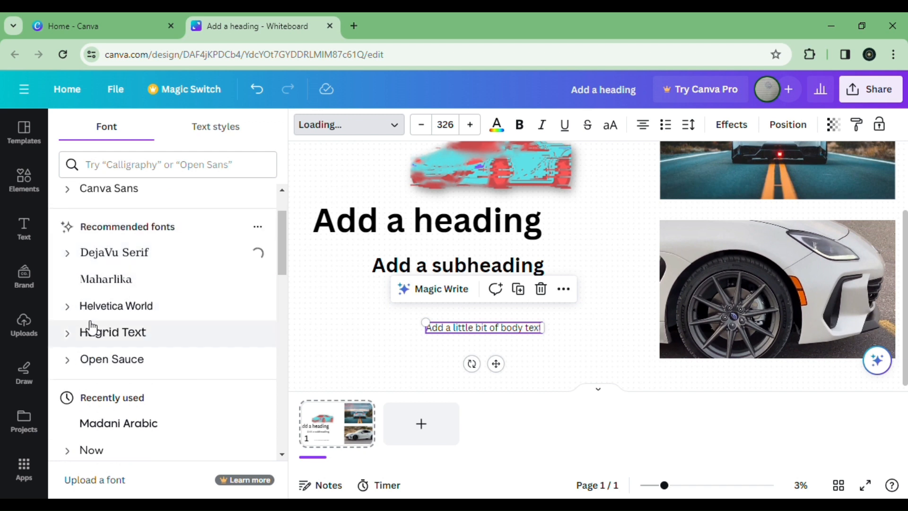
scroll(121, 323, "down", 1)
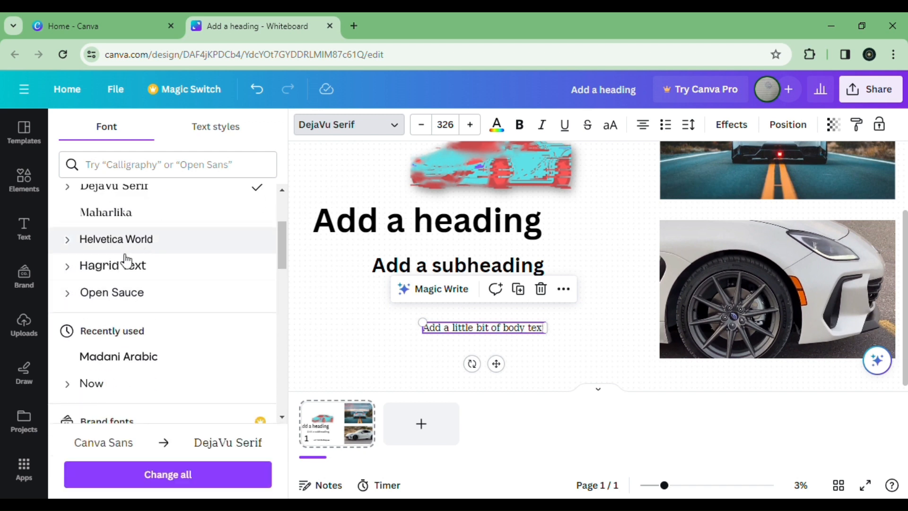
left_click(207, 479)
Set the body text's font to Arial and apply the change to all text in the design
scroll(158, 353, "down", 3)
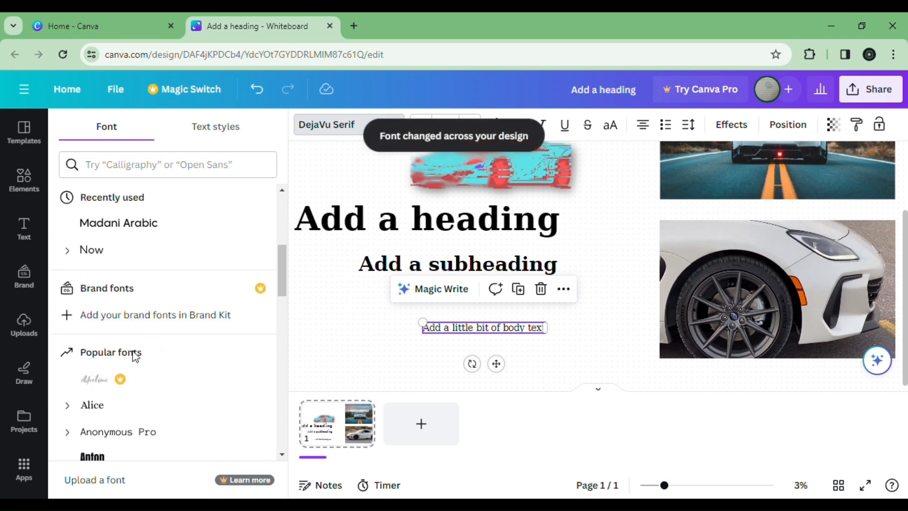
scroll(137, 382, "down", 1)
scroll(121, 390, "down", 3)
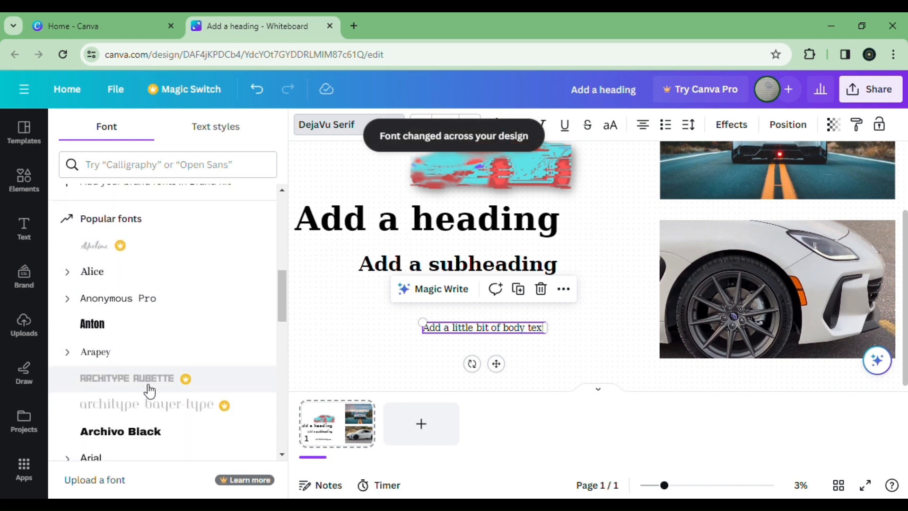
scroll(138, 331, "down", 1)
left_click(122, 261)
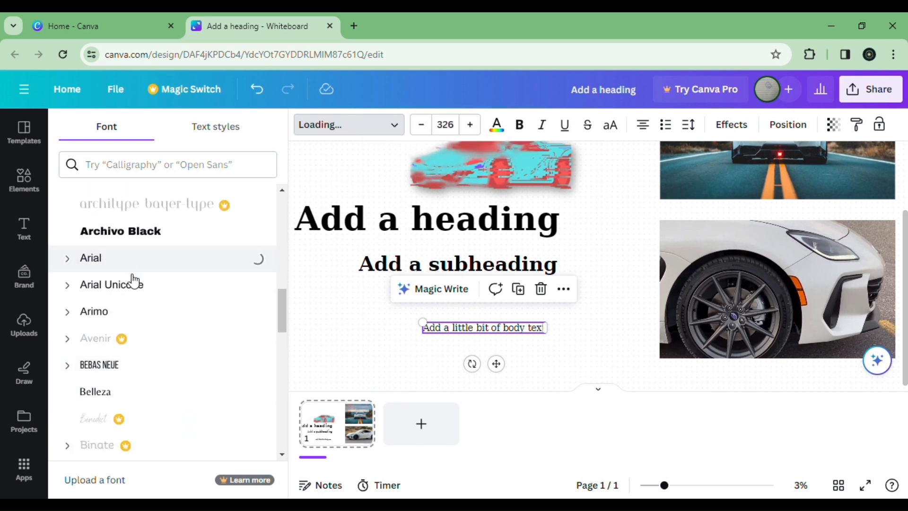
left_click(184, 478)
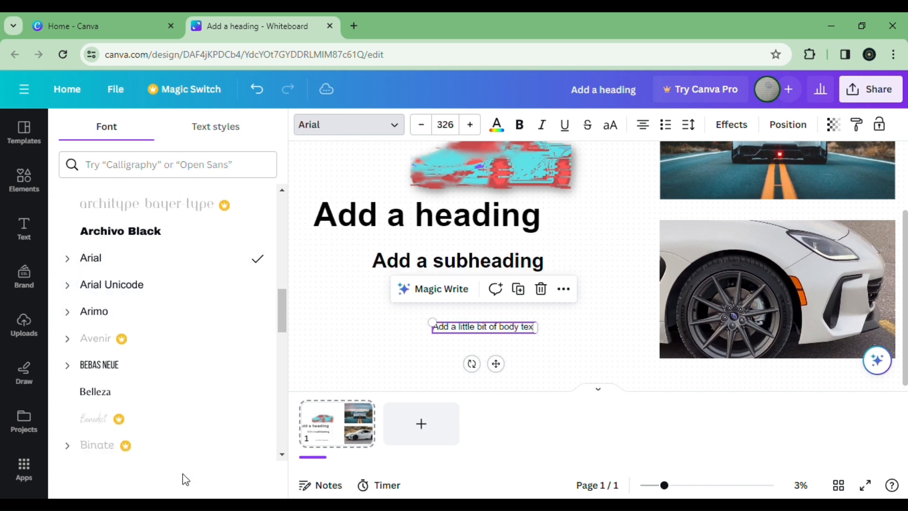
Browse the remaining popular fonts and check the document's text styles
scroll(186, 378, "down", 10)
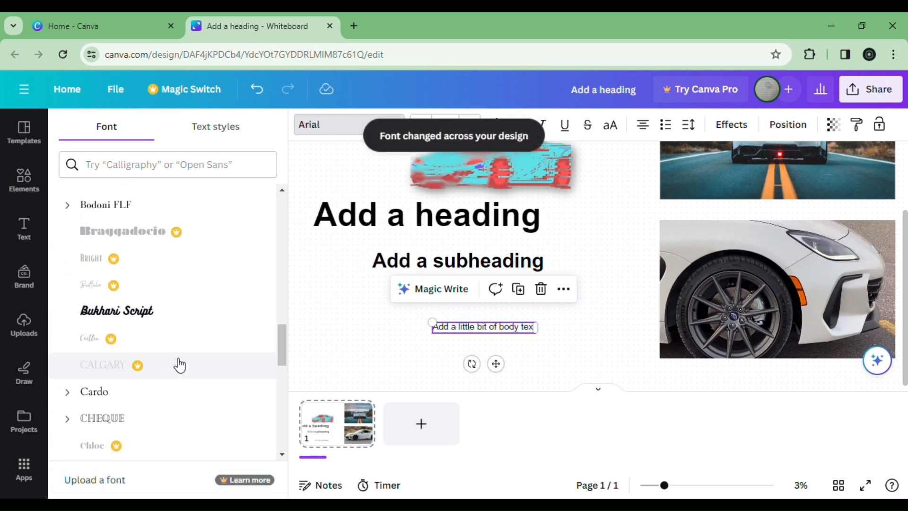
scroll(186, 360, "down", 15)
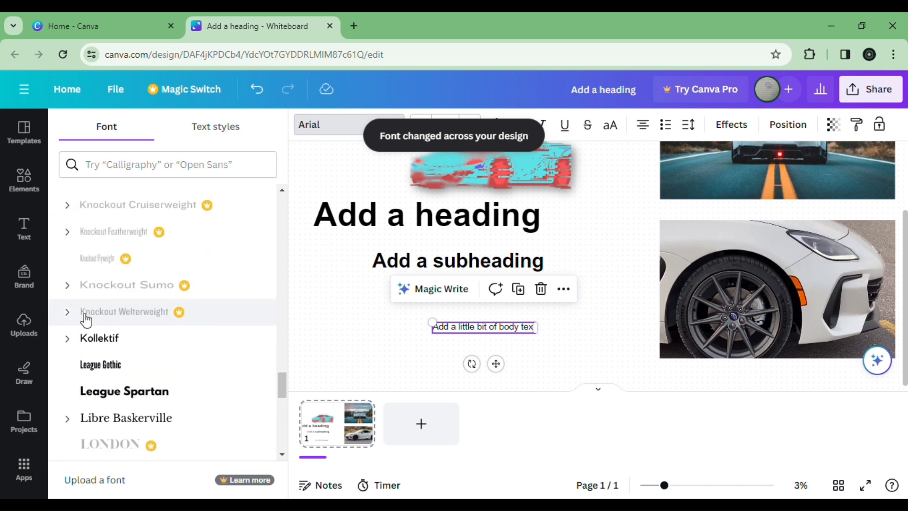
scroll(185, 279, "down", 5)
left_click(210, 125)
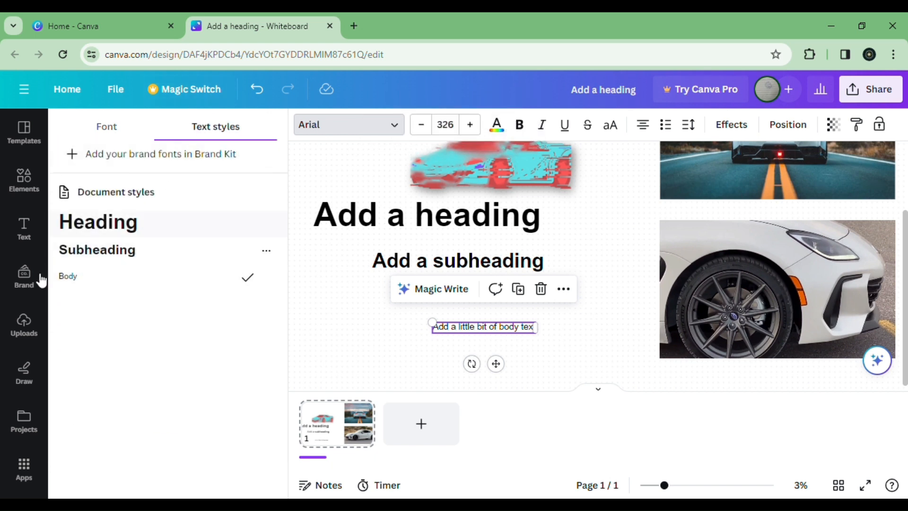
Add the "LIKE & SUBSCRIBE" font combination, enlarge it and place it over the road photo of the white car
left_click(24, 231)
scroll(204, 319, "down", 5)
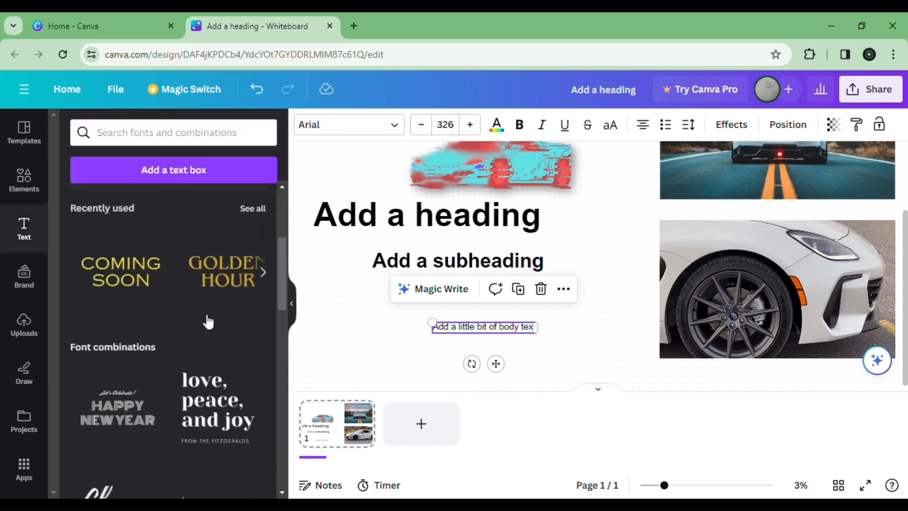
scroll(183, 399, "down", 6)
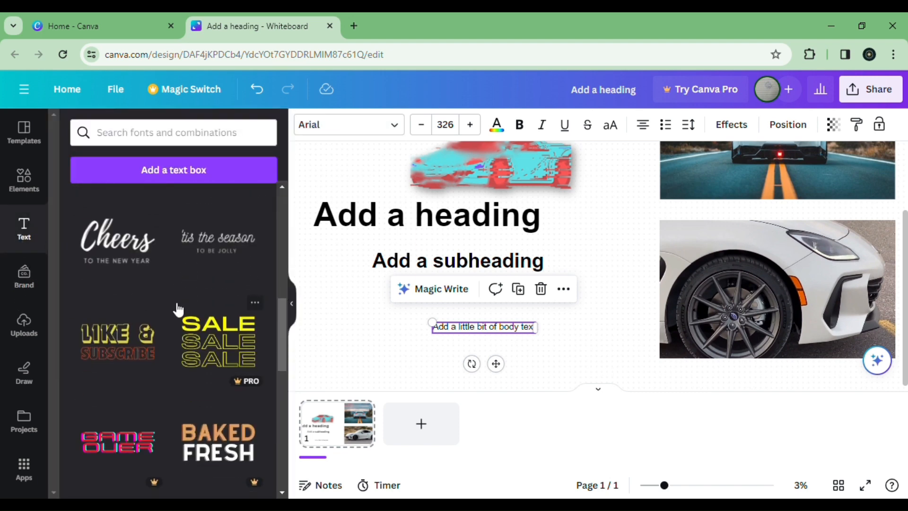
scroll(150, 402, "down", 2)
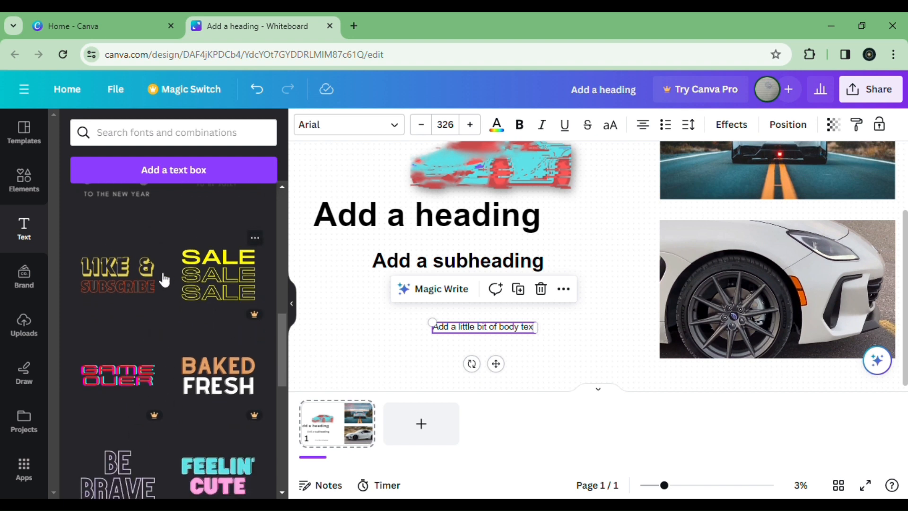
key("Escape")
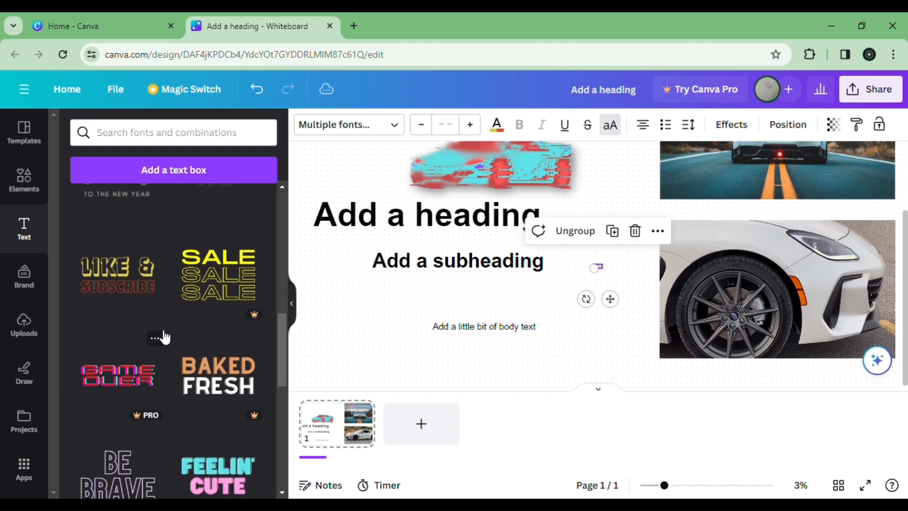
left_click_drag(565, 301, 348, 389)
left_click_drag(448, 314, 767, 193)
scroll(748, 205, "up", 3)
scroll(747, 206, "down", 2)
scroll(168, 270, "down", 5)
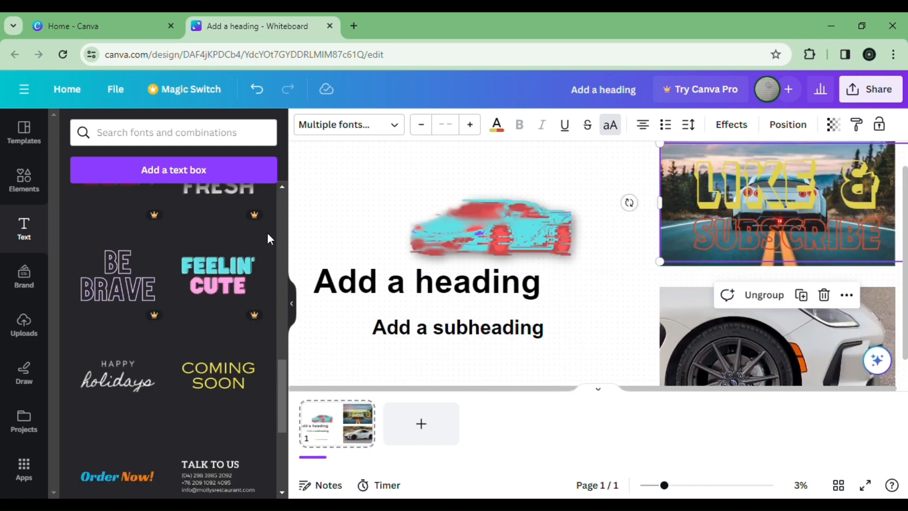
Add the "COMING SOON" font combination, enlarge it and place it over the blue-and-red car graphic
scroll(269, 239, "down", 5)
scroll(185, 312, "up", 2)
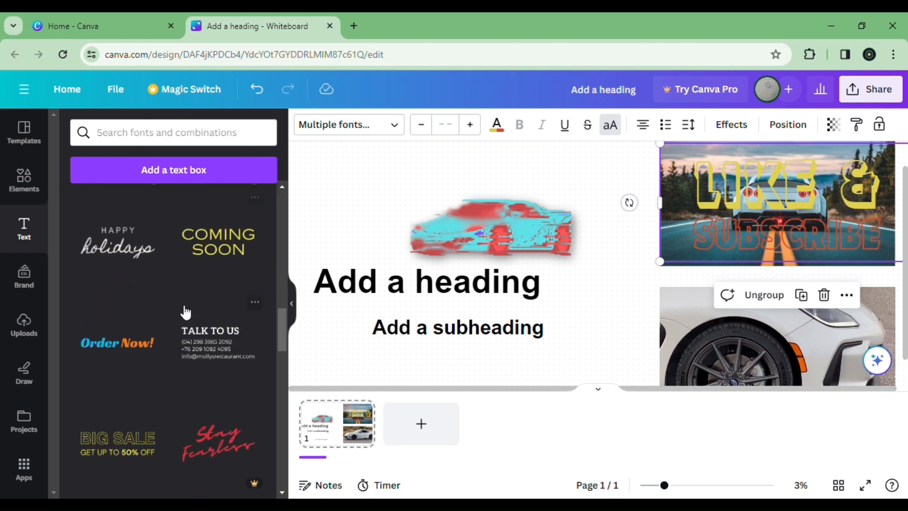
left_click(228, 249)
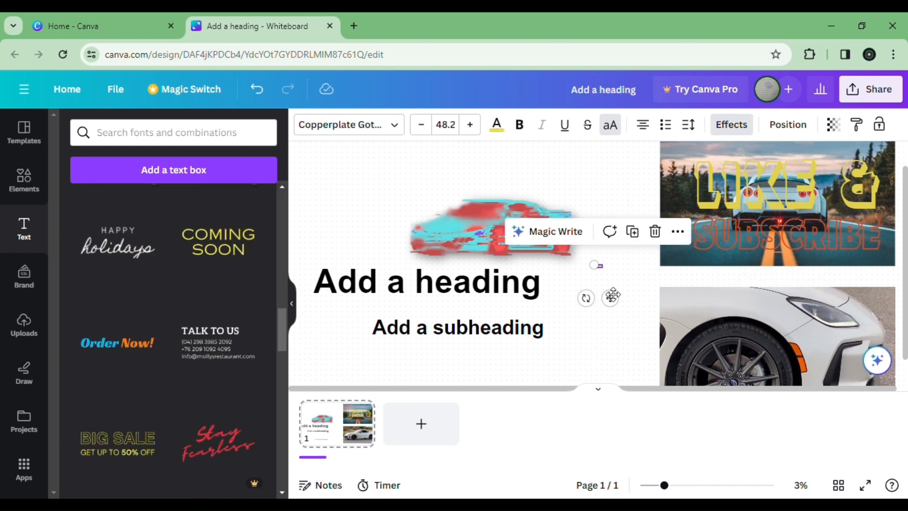
left_click_drag(597, 265, 323, 256)
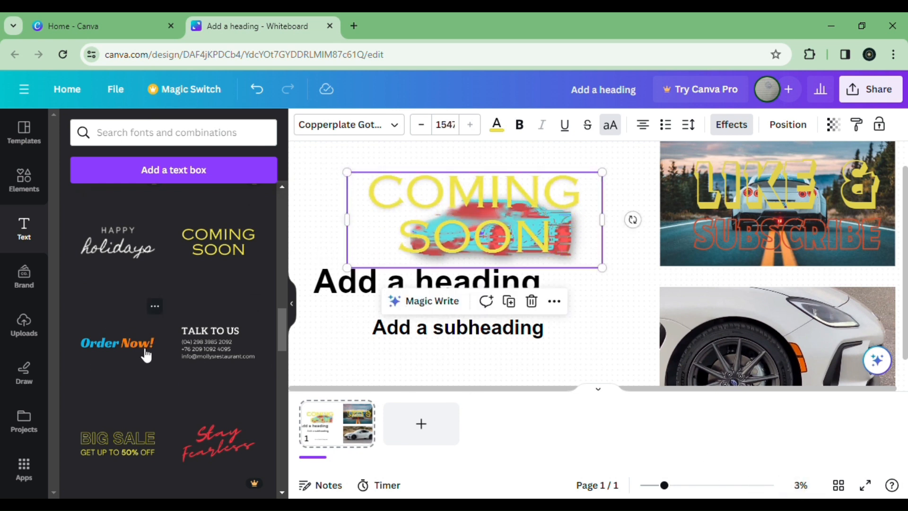
Add an enlarged "Order Now!" font combination over the car wheel photo and move "COMING SOON" above the blue-and-red car
scroll(129, 363, "down", 2)
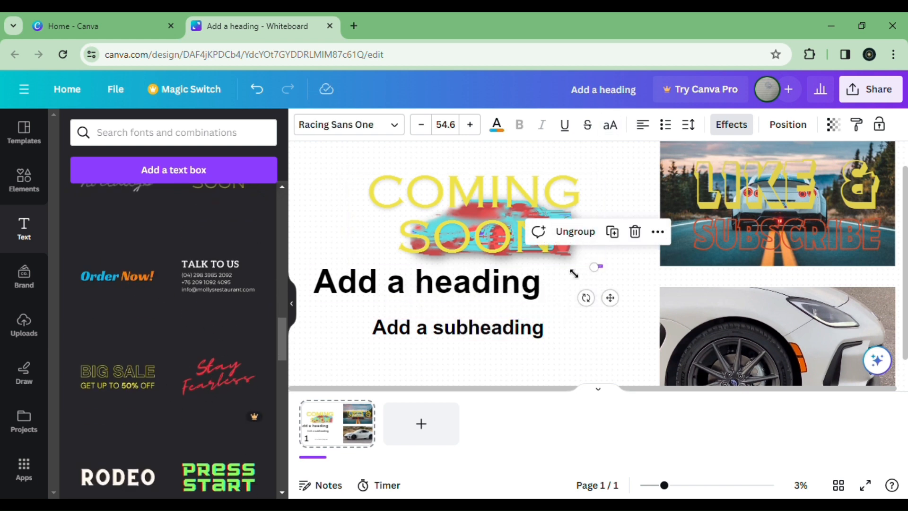
left_click_drag(575, 273, 416, 282)
left_click_drag(531, 301, 806, 387)
mouse_move(516, 240)
left_mouse_down()
mouse_move(482, 176)
mouse_move(499, 206)
mouse_move(502, 298)
mouse_move(513, 233)
left_mouse_up()
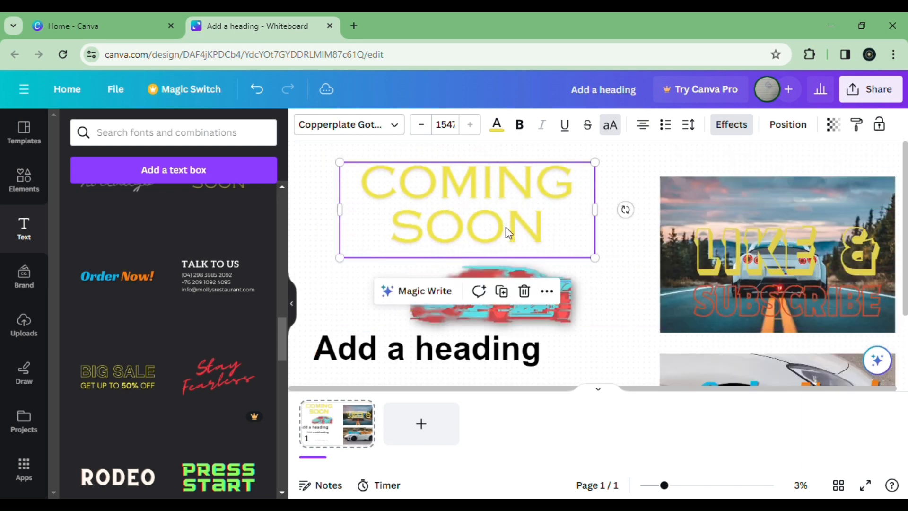
Check the brand kit options and look through the uploaded images
scroll(554, 282, "down", 7)
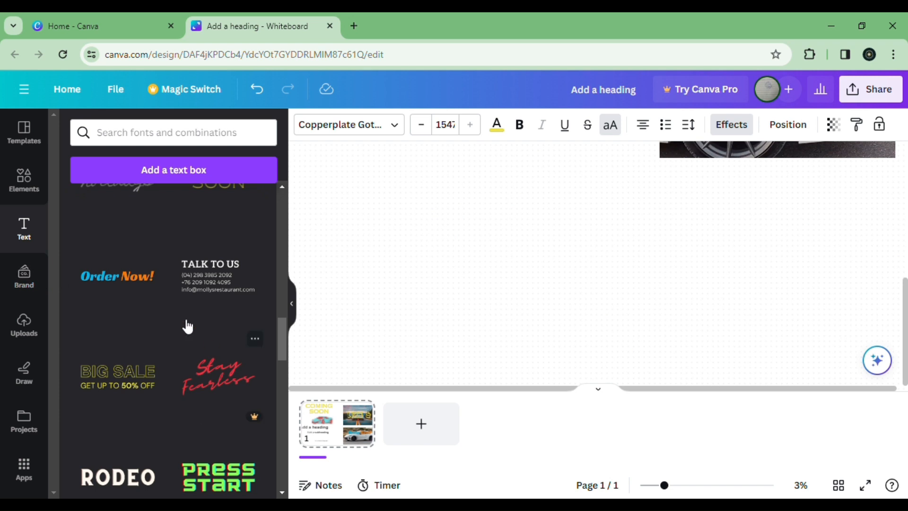
left_click(25, 276)
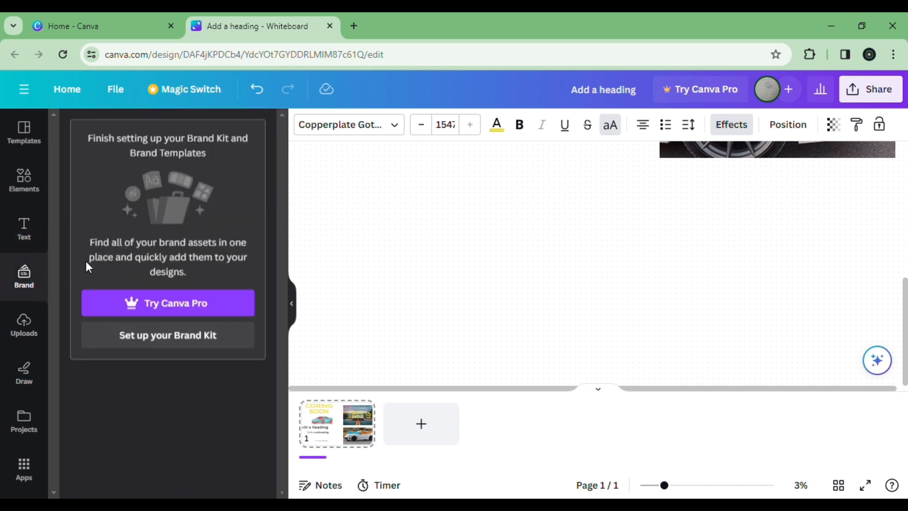
left_click(25, 326)
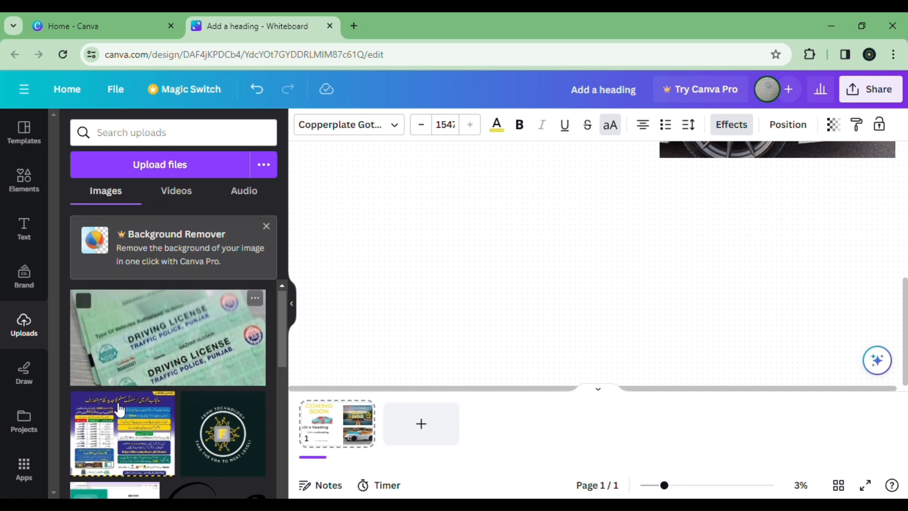
scroll(172, 360, "down", 5)
scroll(189, 362, "down", 5)
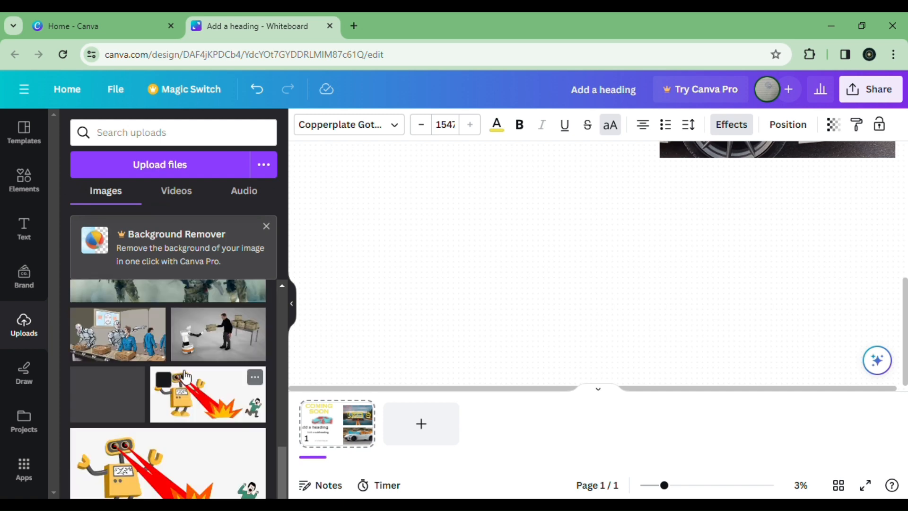
scroll(184, 376, "down", 2)
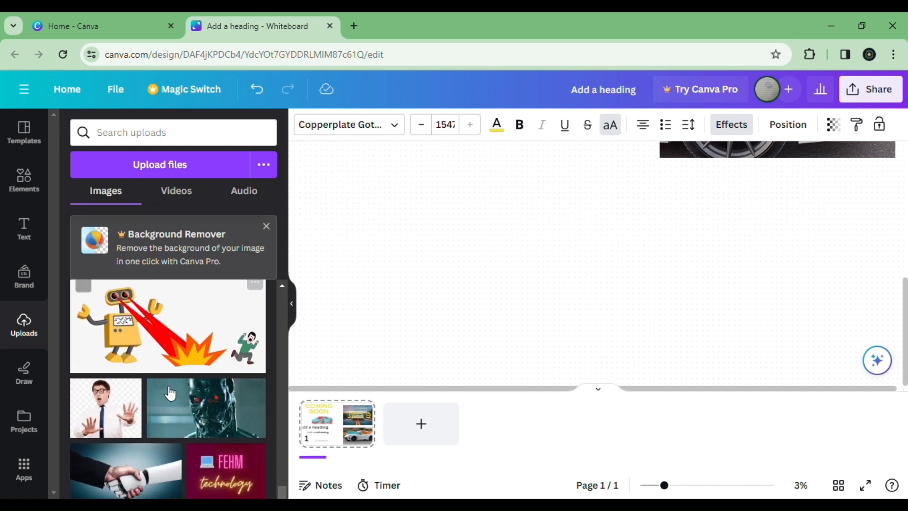
scroll(175, 383, "up", 10)
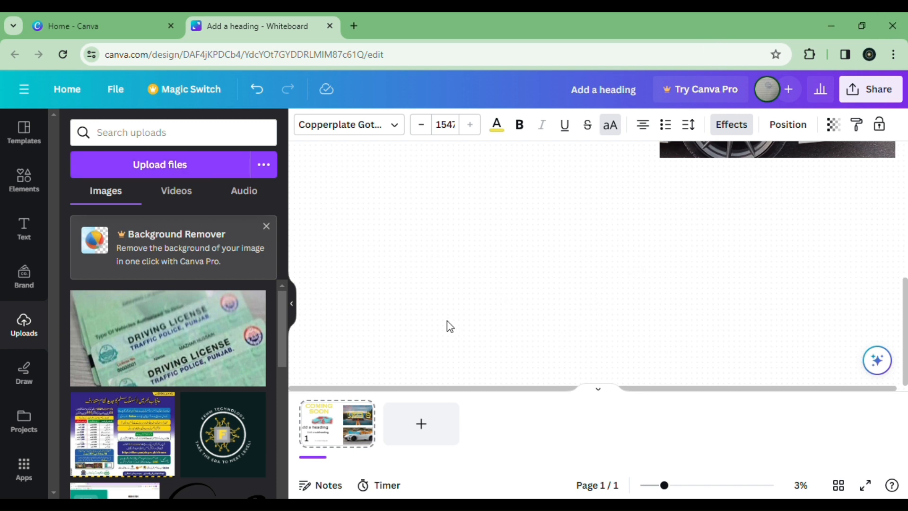
Check the available upload sources and the uploaded videos and audio, returning to the uploaded images
left_click(273, 173)
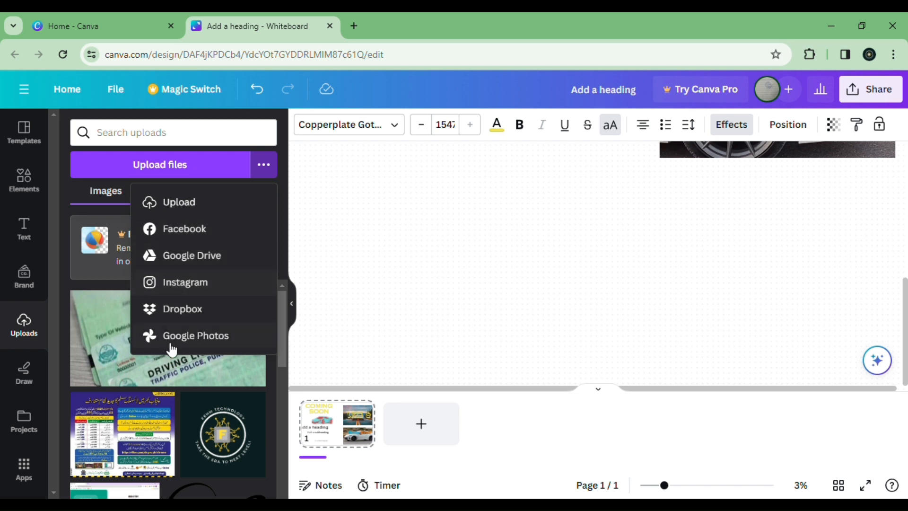
left_click(64, 191)
left_click(178, 190)
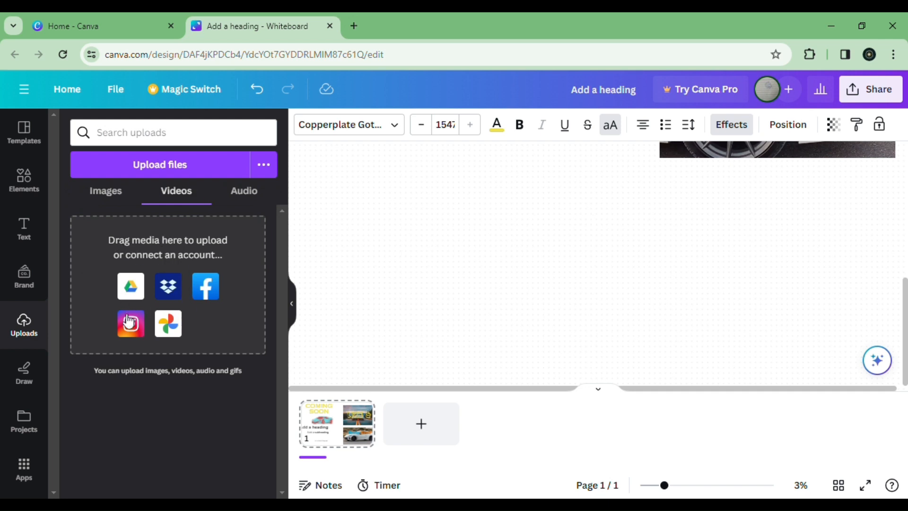
left_click(234, 201)
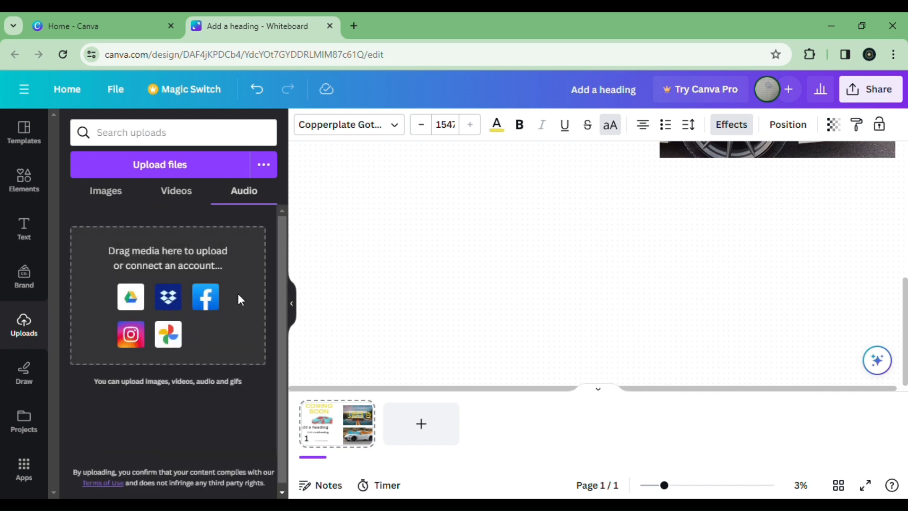
left_click(97, 199)
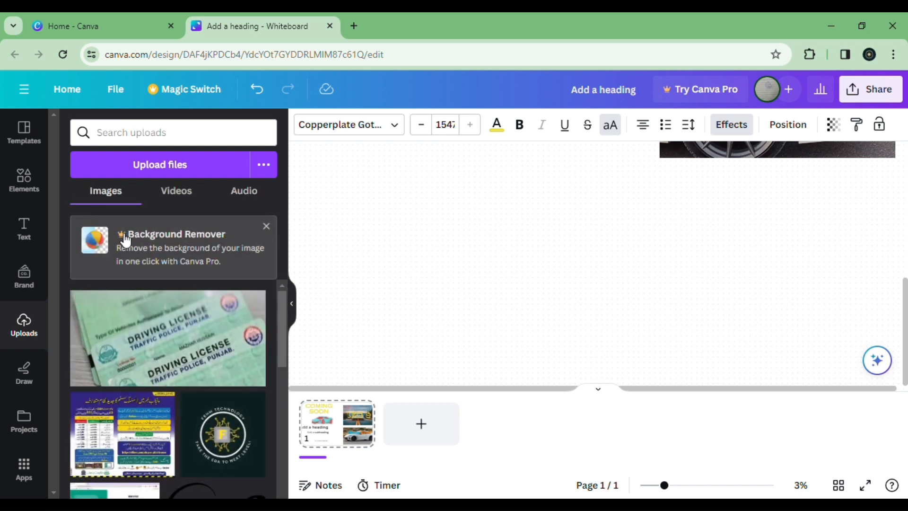
Dismiss the Background Remover notice and look through the full set of uploaded images
left_click(266, 227)
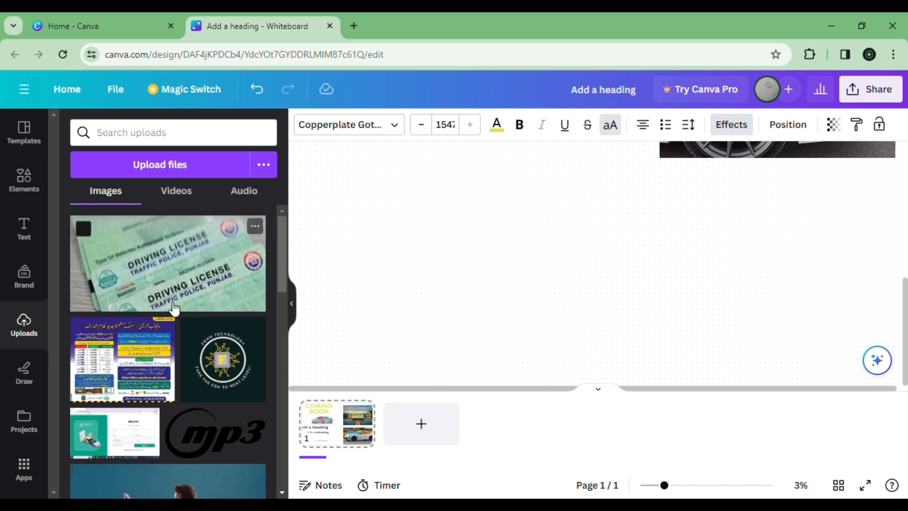
scroll(172, 308, "down", 5)
scroll(167, 277, "down", 4)
scroll(308, 213, "up", 8)
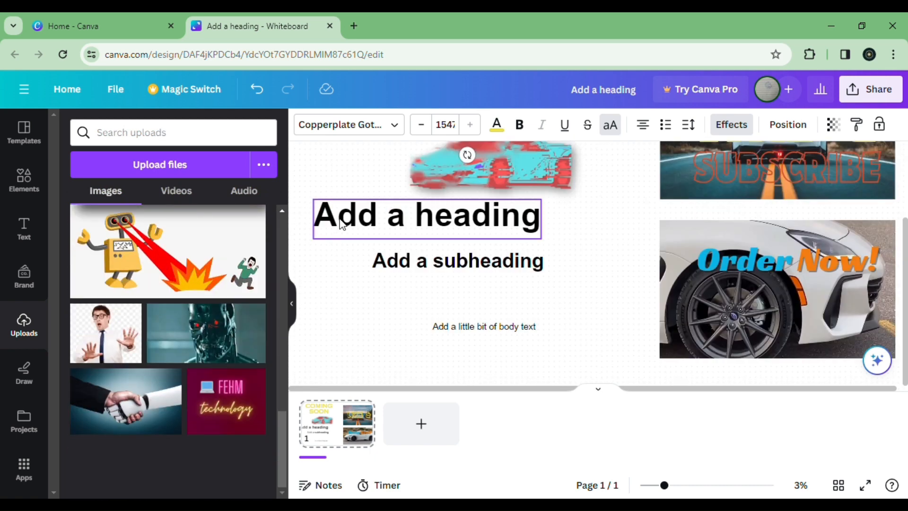
Scribble thin blue pen lines around the "COMING SOON" text and the blue-and-red car
left_click(26, 369)
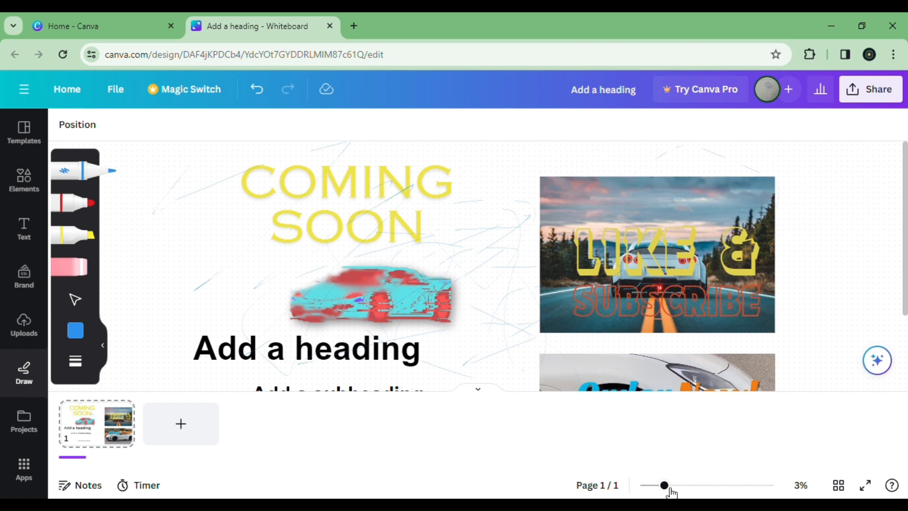
mouse_move(668, 489)
left_mouse_down()
mouse_move(736, 487)
mouse_move(647, 483)
mouse_move(672, 474)
left_mouse_up()
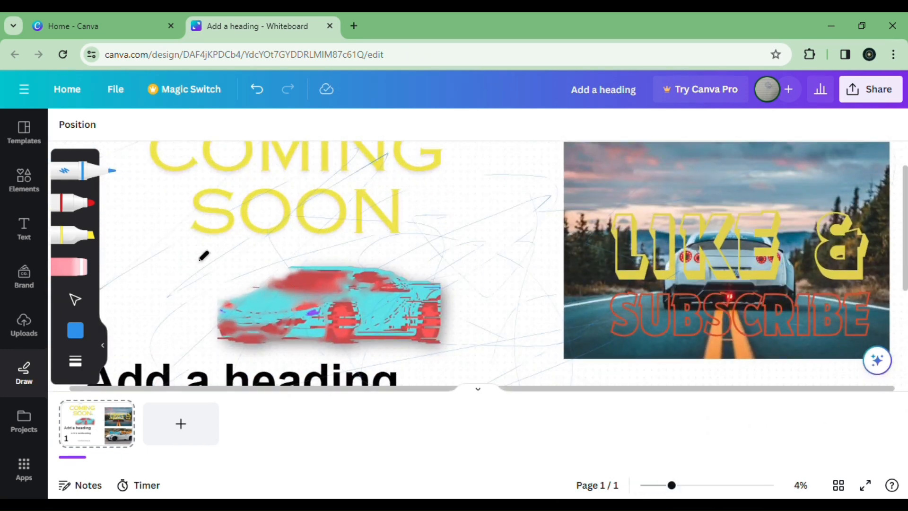
Scribble with the red marker at weight 100 in the gap between the blue-and-red car and the road photo
left_click(90, 203)
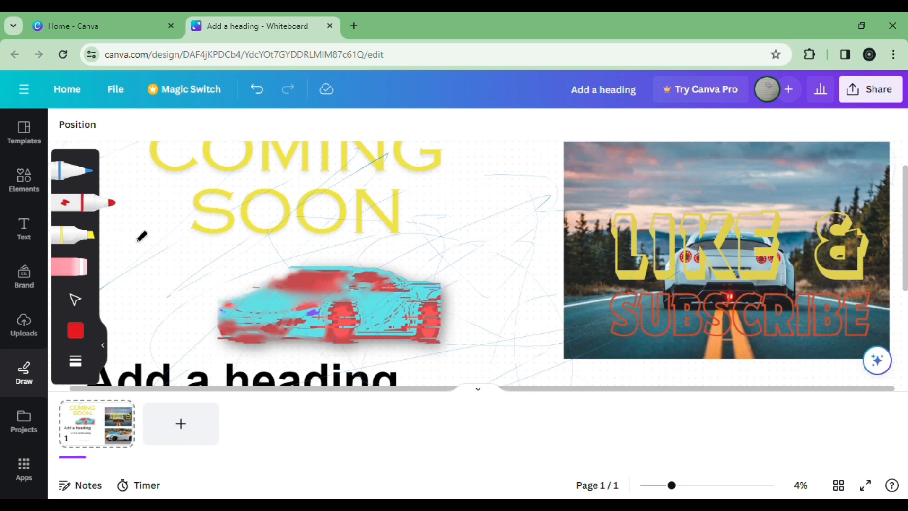
left_click(81, 372)
left_click_drag(151, 376, 298, 373)
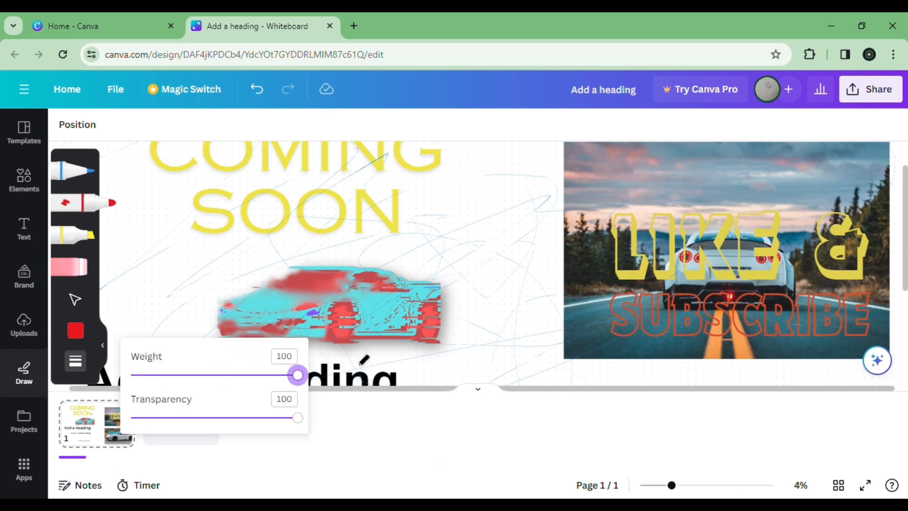
mouse_move(483, 213)
left_mouse_down()
mouse_move(483, 293)
mouse_move(472, 255)
mouse_move(527, 245)
mouse_move(495, 271)
left_mouse_up()
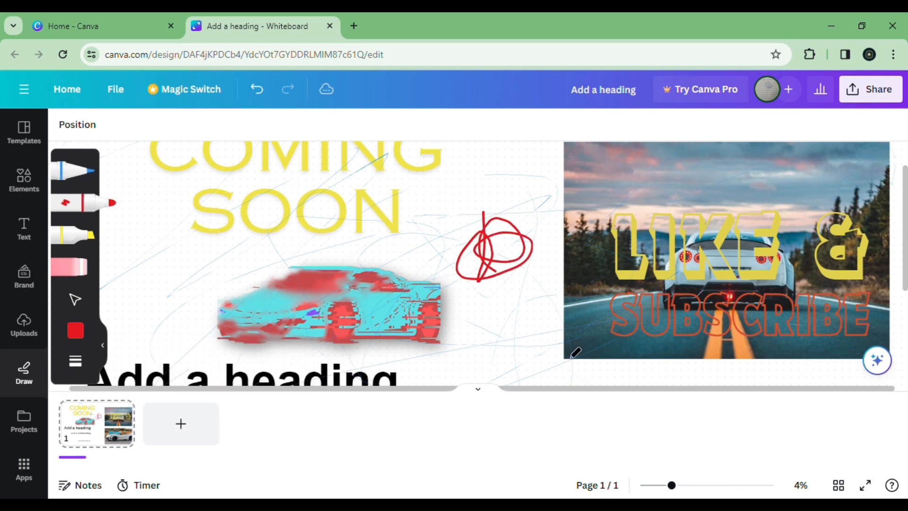
Paint a solid red marker blob over part of the red scribble at 500% zoom
left_click_drag(671, 485, 774, 485)
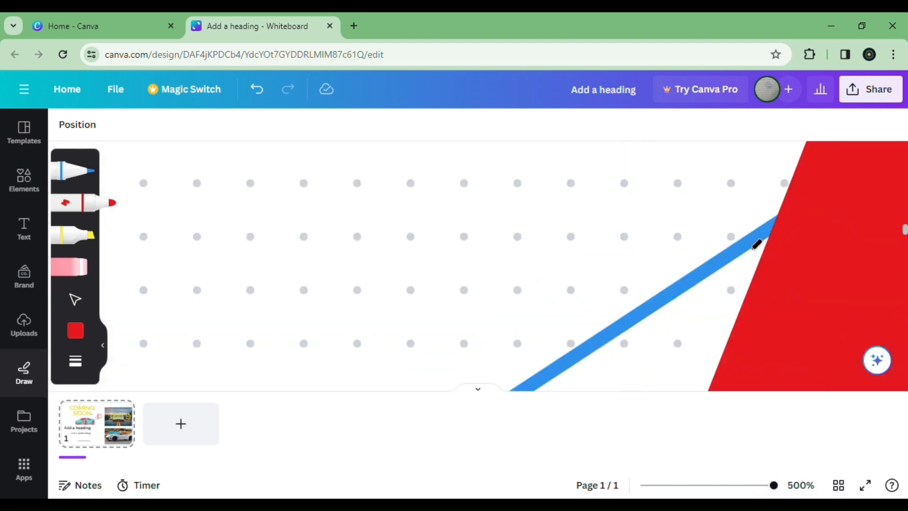
mouse_move(471, 205)
left_mouse_down()
mouse_move(441, 252)
mouse_move(367, 265)
mouse_move(497, 304)
mouse_move(407, 289)
mouse_move(618, 237)
mouse_move(532, 327)
mouse_move(675, 223)
mouse_move(475, 237)
mouse_move(370, 292)
mouse_move(145, 309)
left_mouse_up()
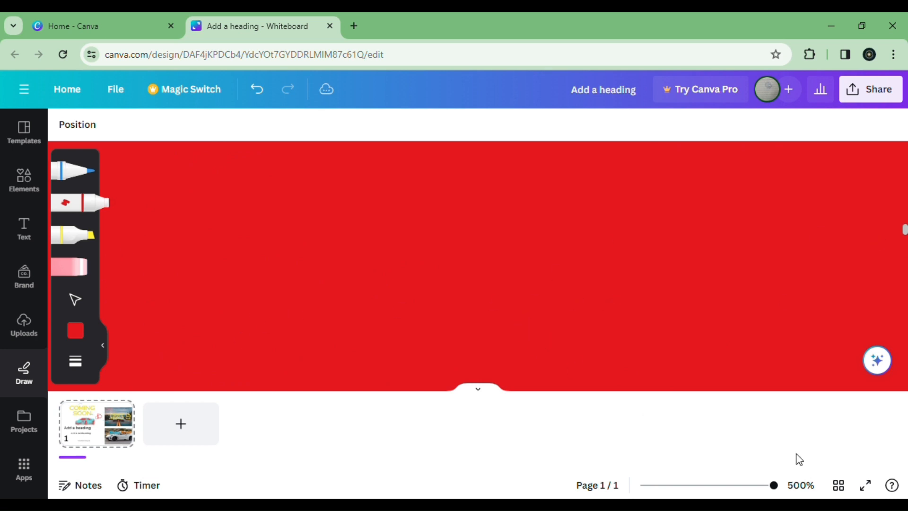
mouse_move(780, 489)
left_mouse_down()
mouse_move(538, 434)
mouse_move(743, 436)
mouse_move(720, 436)
mouse_move(780, 450)
mouse_move(742, 448)
left_mouse_up()
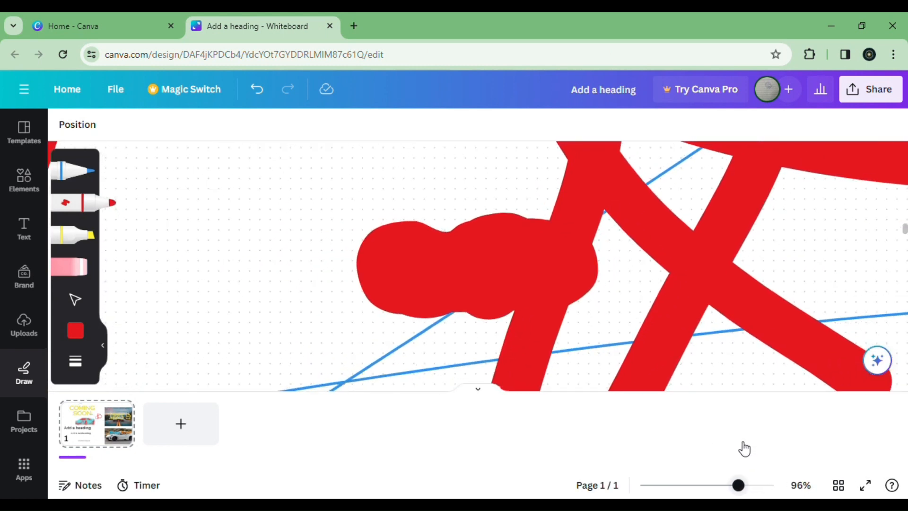
Set the zoom to 100%, collapse the page thumbnails and look over the red and blue drawing
left_click(801, 485)
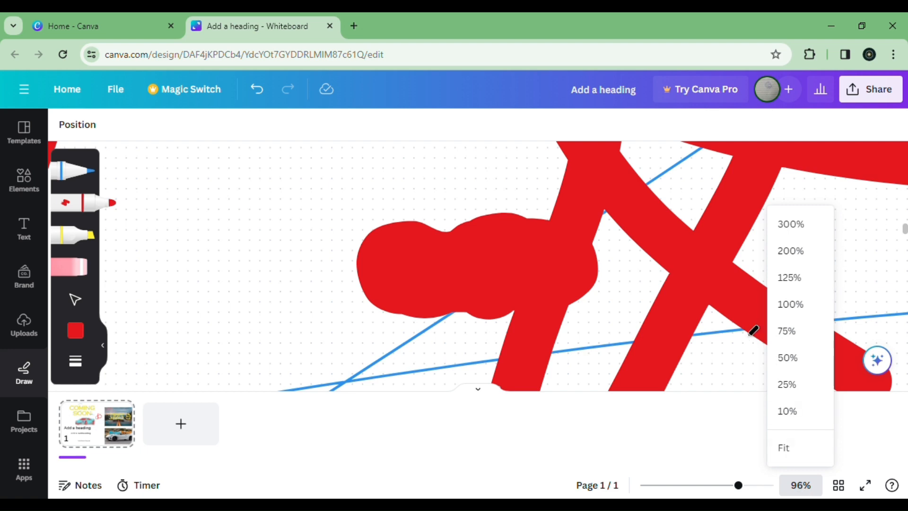
left_click(800, 308)
scroll(608, 338, "down", 3)
scroll(607, 339, "up", 5)
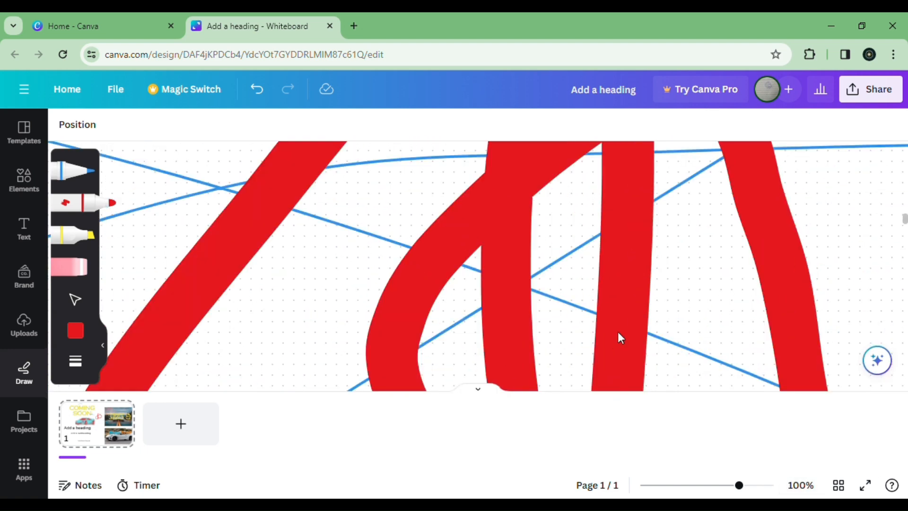
scroll(618, 333, "up", 5)
scroll(622, 335, "down", 3)
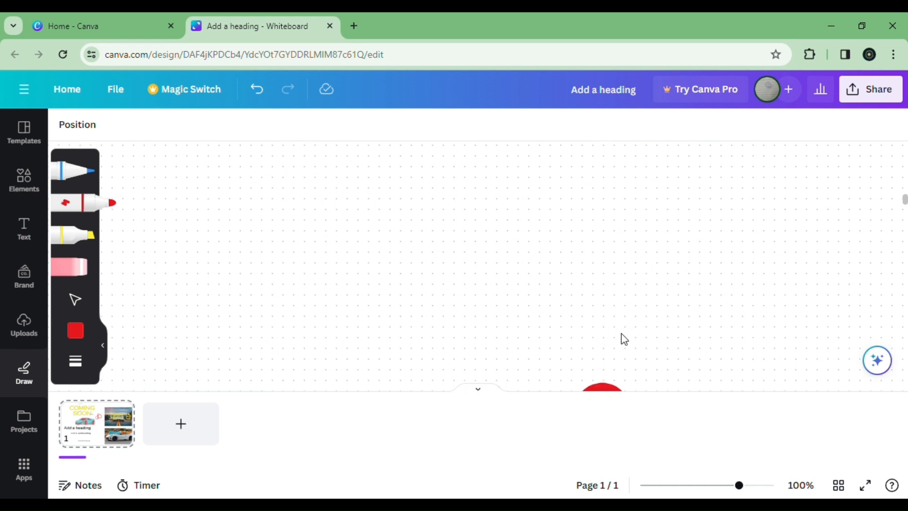
left_click(478, 393)
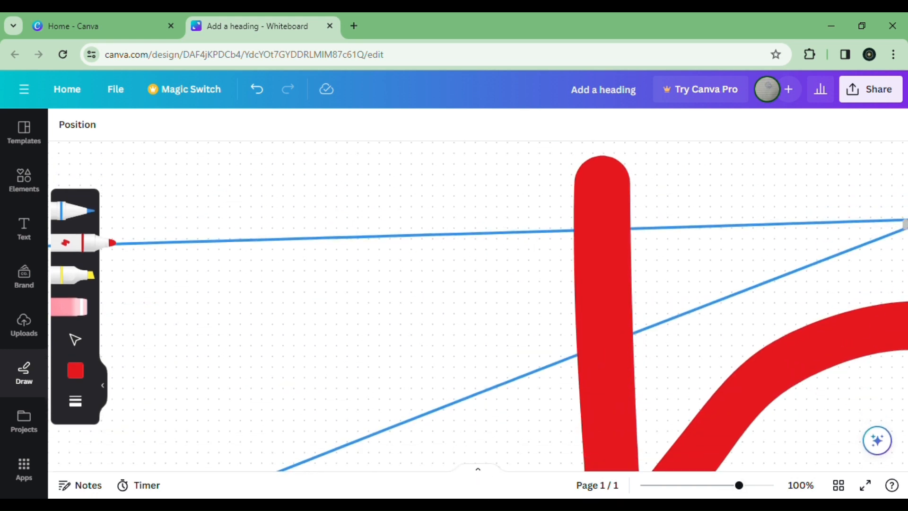
scroll(904, 191, "up", 5)
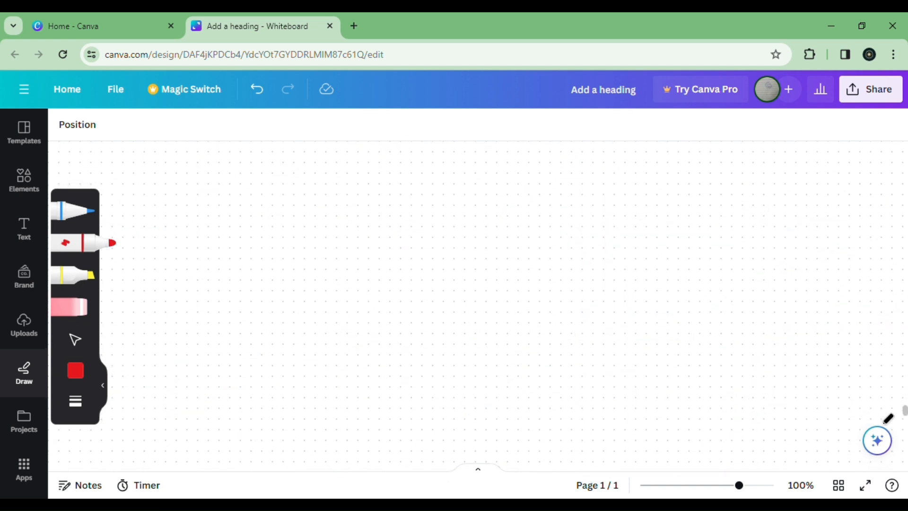
scroll(886, 215, "down", 6)
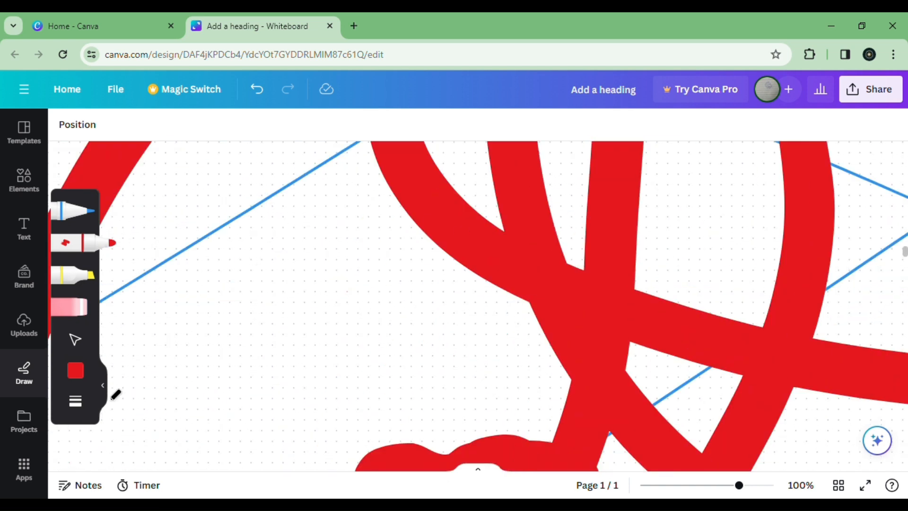
Draw a zigzag yellow highlighter stroke reaching onto the red marker lines
left_click(103, 385)
left_click(46, 371)
left_click(78, 275)
mouse_move(105, 359)
left_mouse_down()
mouse_move(517, 248)
mouse_move(480, 295)
left_mouse_up()
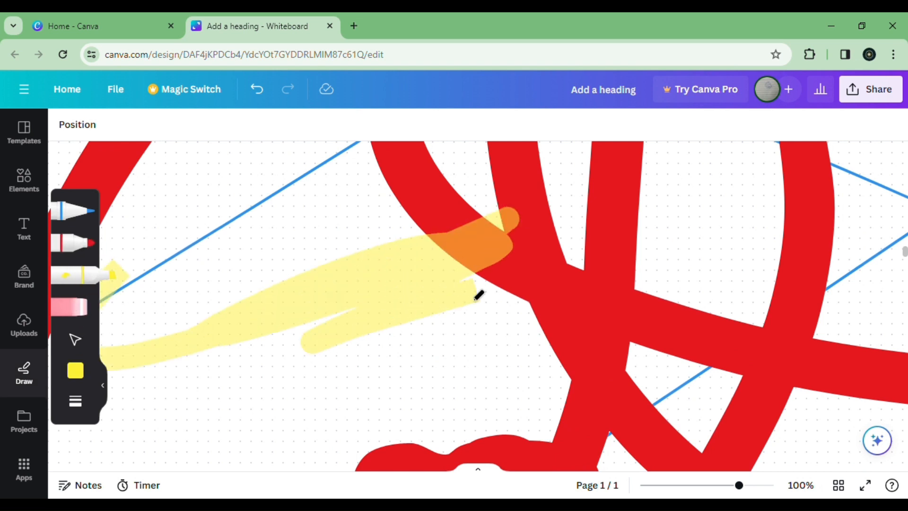
Cover the area around the yellow stroke and the adjoining red line with more yellow highlighter at 500% zoom
left_click_drag(739, 485, 775, 485)
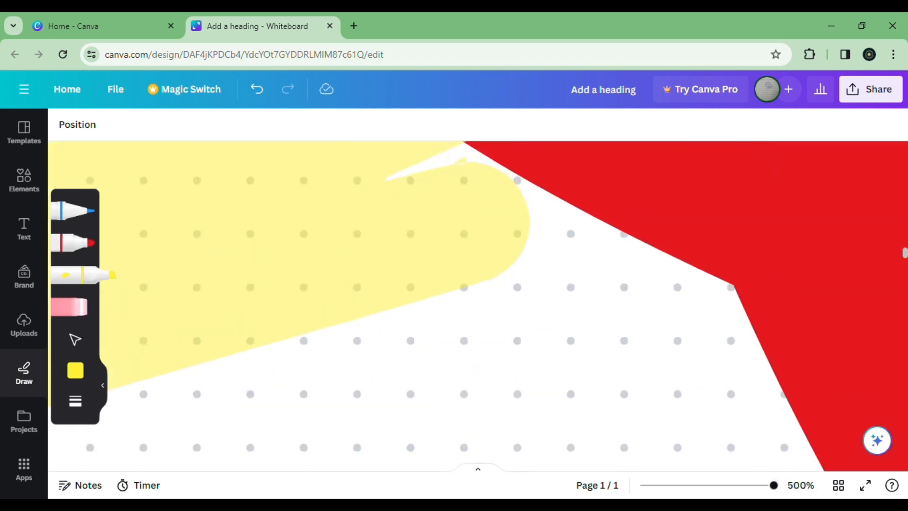
mouse_move(717, 399)
left_mouse_down()
mouse_move(461, 351)
mouse_move(671, 346)
mouse_move(437, 401)
mouse_move(580, 312)
mouse_move(524, 418)
mouse_move(385, 271)
mouse_move(602, 290)
mouse_move(516, 185)
mouse_move(509, 252)
mouse_move(177, 269)
left_mouse_up()
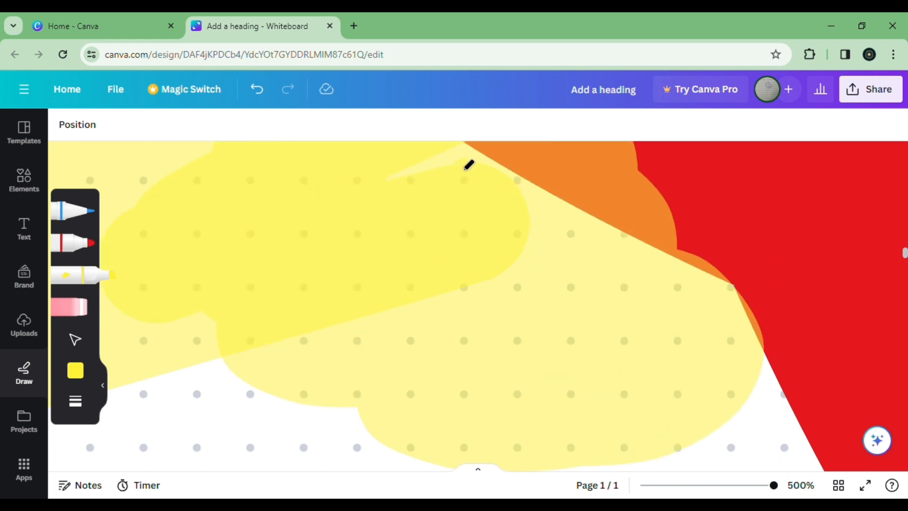
mouse_move(428, 177)
left_mouse_down()
mouse_move(704, 236)
mouse_move(863, 226)
mouse_move(831, 154)
mouse_move(759, 166)
mouse_move(817, 173)
mouse_move(857, 319)
mouse_move(761, 309)
mouse_move(874, 317)
mouse_move(800, 451)
mouse_move(883, 470)
left_mouse_up()
mouse_move(583, 484)
left_mouse_down()
mouse_move(228, 446)
mouse_move(352, 409)
mouse_move(245, 399)
left_mouse_up()
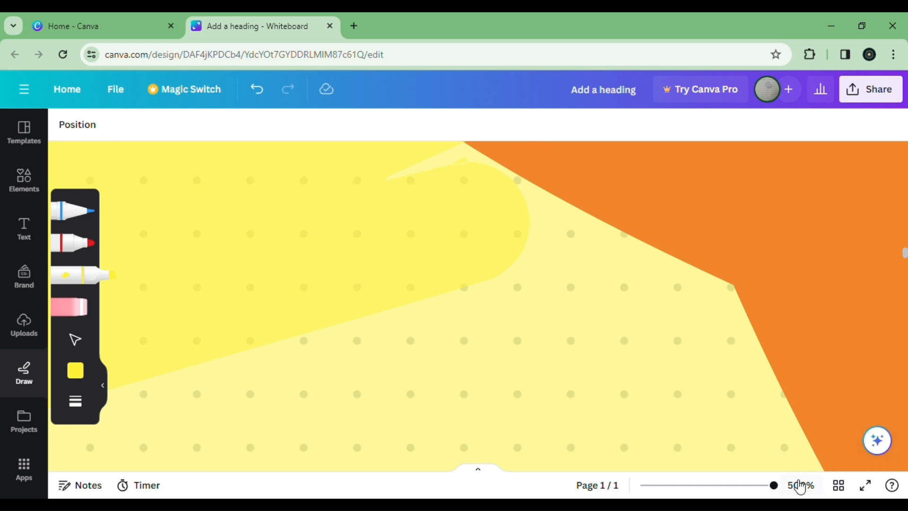
Erase the red, blue and yellow freehand drawings around the text, car and photos with the whiteboard zoomed out to 3%
left_click_drag(776, 487, 737, 486)
left_click(801, 486)
left_click(789, 454)
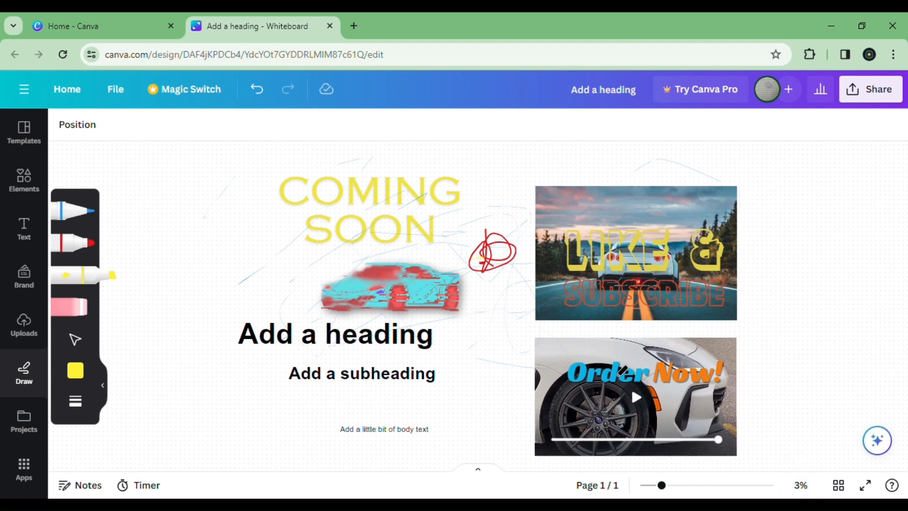
scroll(603, 372, "down", 8)
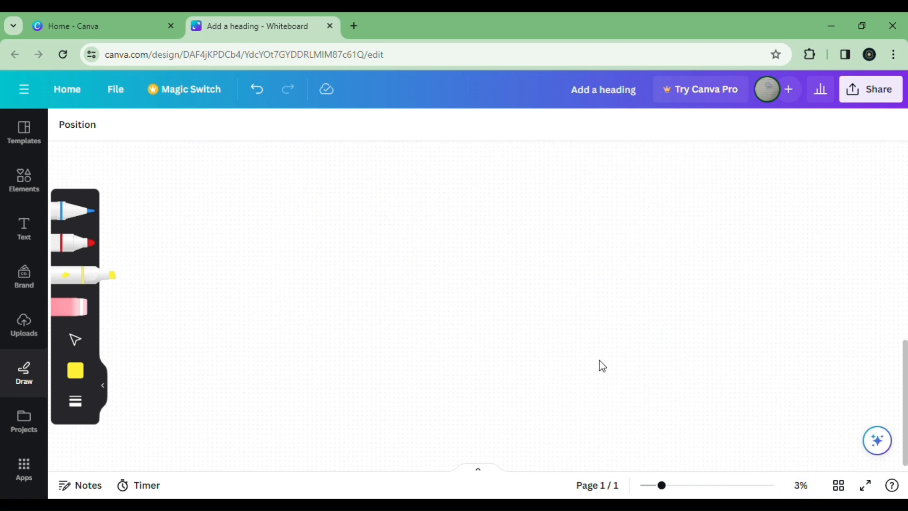
left_click(801, 486)
left_click(811, 448)
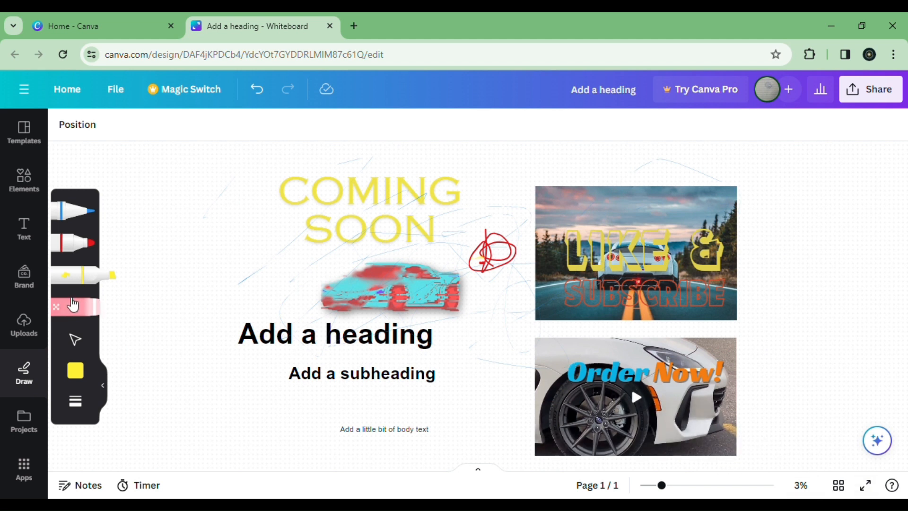
left_click(89, 307)
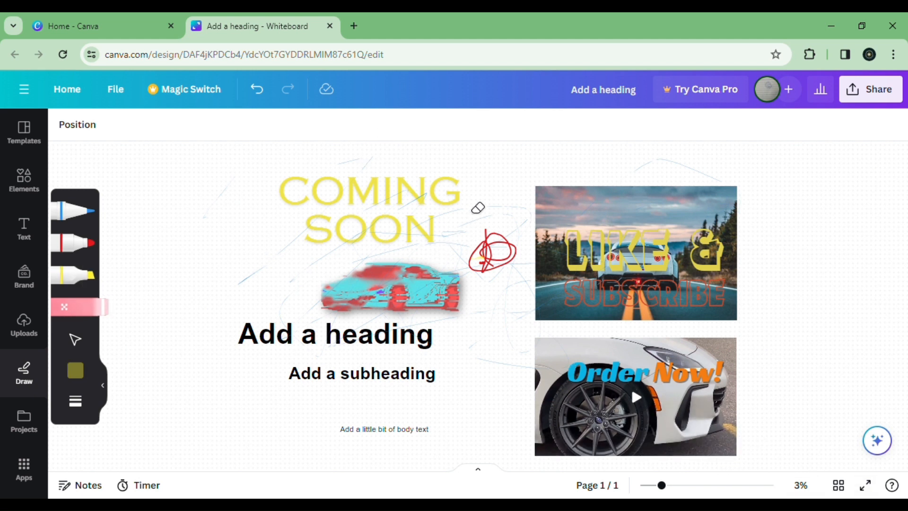
left_click_drag(478, 208, 513, 332)
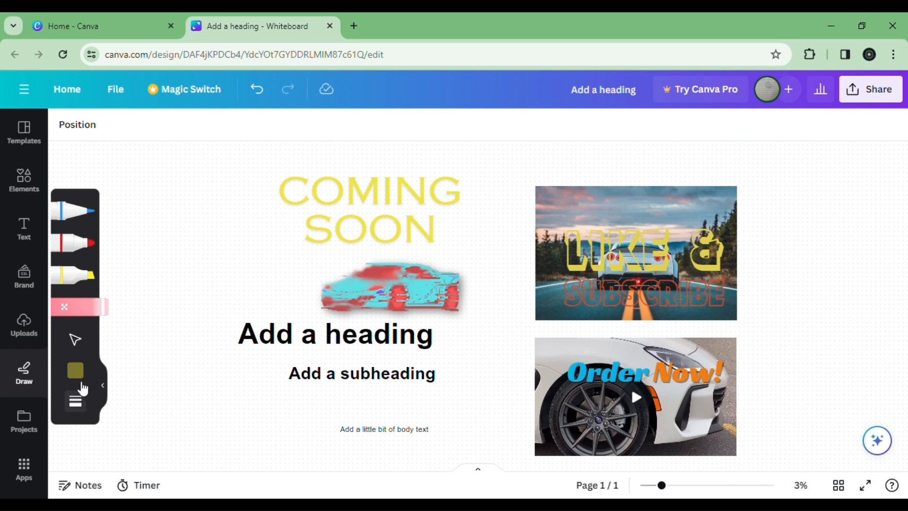
Set the pen color to black (#000000) and scribble thin loose strokes beside and below the COMING SOON text
left_click(72, 274)
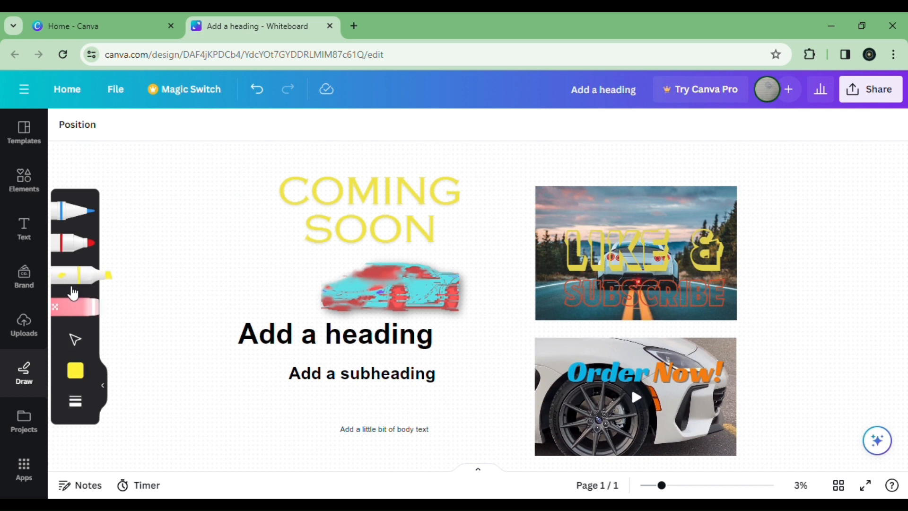
left_click(67, 242)
left_click(73, 210)
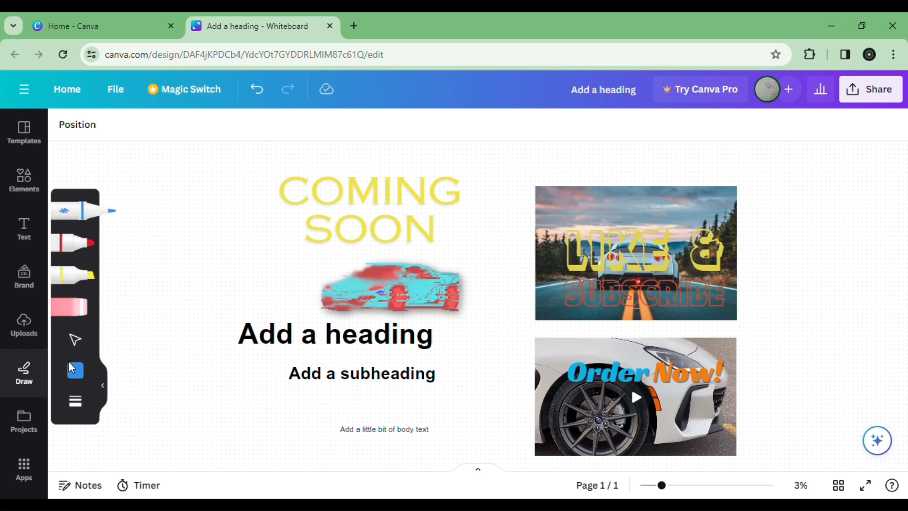
left_click(76, 370)
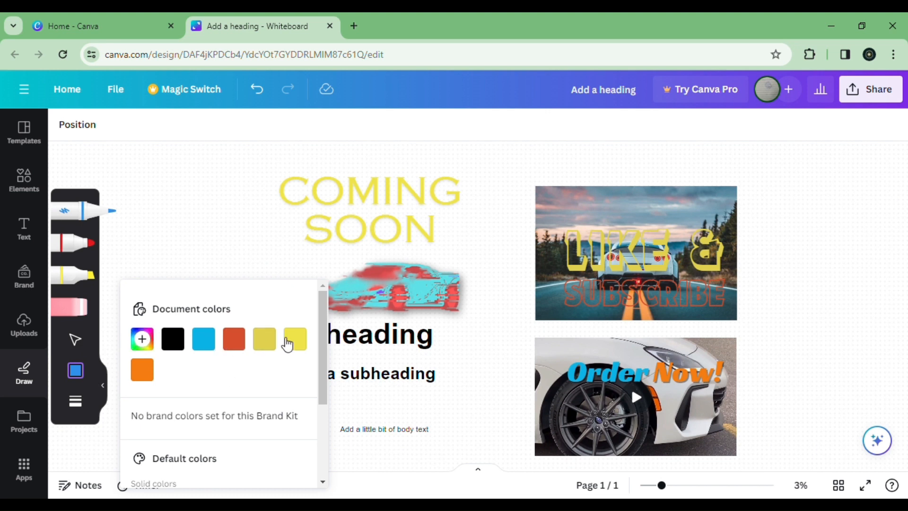
scroll(204, 425, "down", 3)
scroll(201, 440, "up", 3)
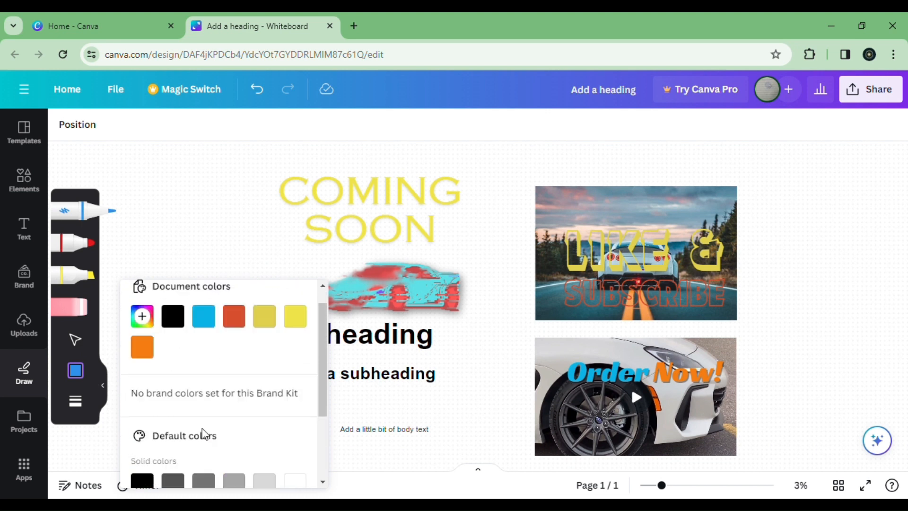
scroll(201, 449, "down", 3)
scroll(193, 408, "up", 3)
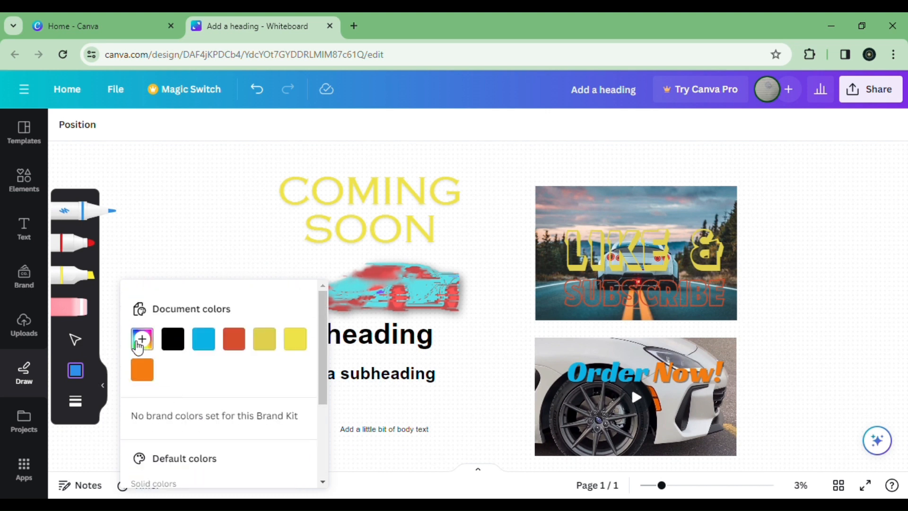
left_click(142, 338)
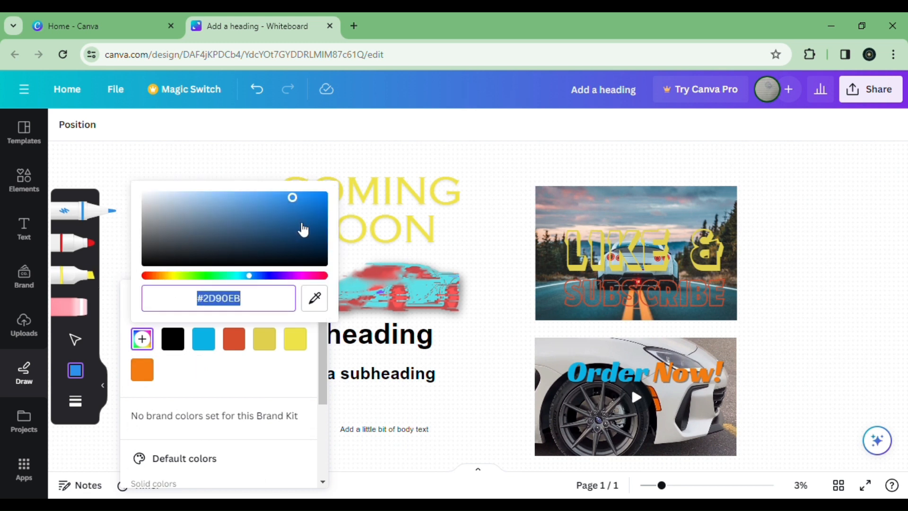
left_click_drag(293, 198, 144, 263)
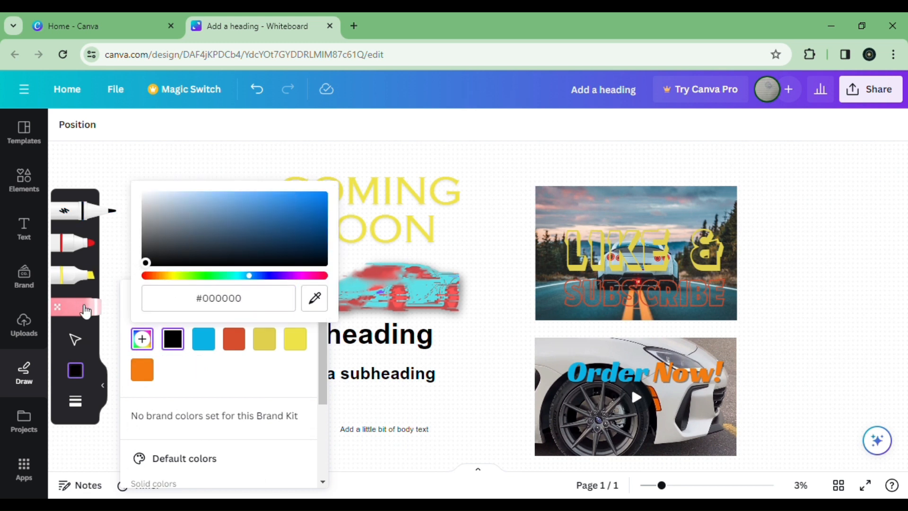
left_click(118, 319)
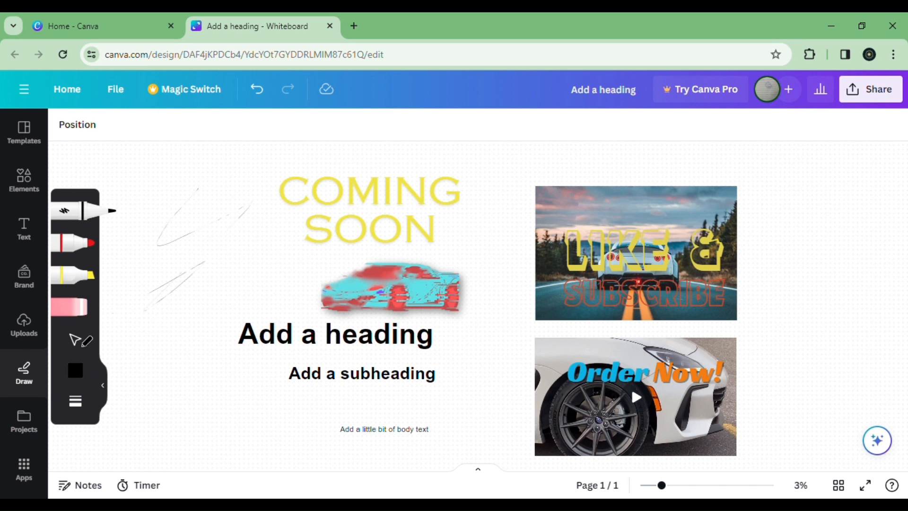
mouse_move(134, 347)
left_mouse_down()
mouse_move(162, 308)
mouse_move(355, 293)
mouse_move(188, 451)
mouse_move(127, 436)
left_mouse_up()
Set the marker color to green and scribble large loops over the COMING SOON text, car, heading and subheading
left_click(71, 243)
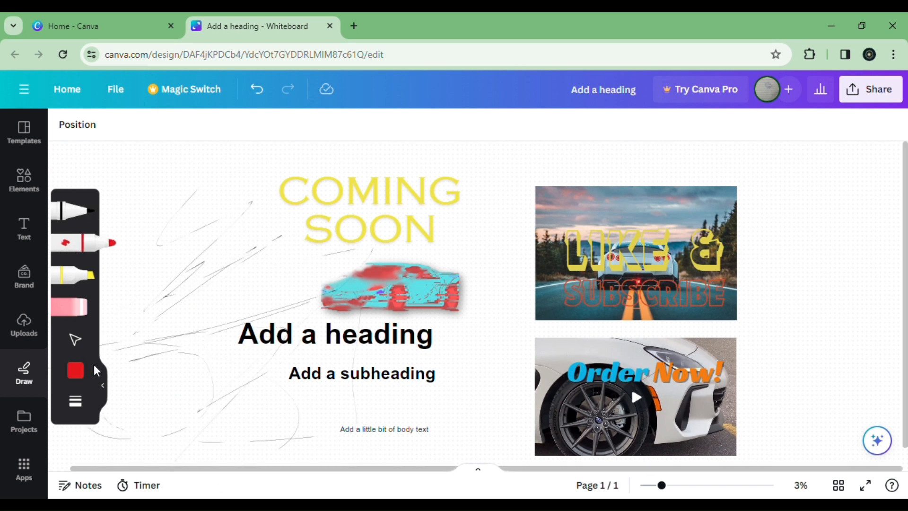
left_click(77, 370)
scroll(204, 370, "down", 3)
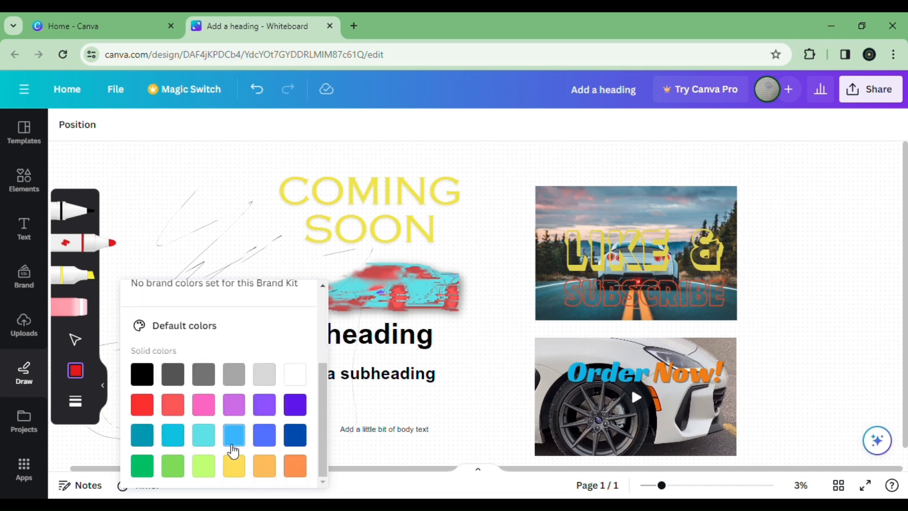
left_click(142, 466)
mouse_move(223, 200)
left_mouse_down()
mouse_move(277, 232)
mouse_move(181, 313)
mouse_move(138, 292)
mouse_move(122, 414)
mouse_move(378, 478)
mouse_move(148, 272)
mouse_move(352, 204)
mouse_move(317, 374)
mouse_move(327, 379)
mouse_move(528, 327)
mouse_move(306, 313)
left_mouse_up()
Set the highlighter color to dark purple and scribble long strokes across the texts and both car pictures
left_click(66, 283)
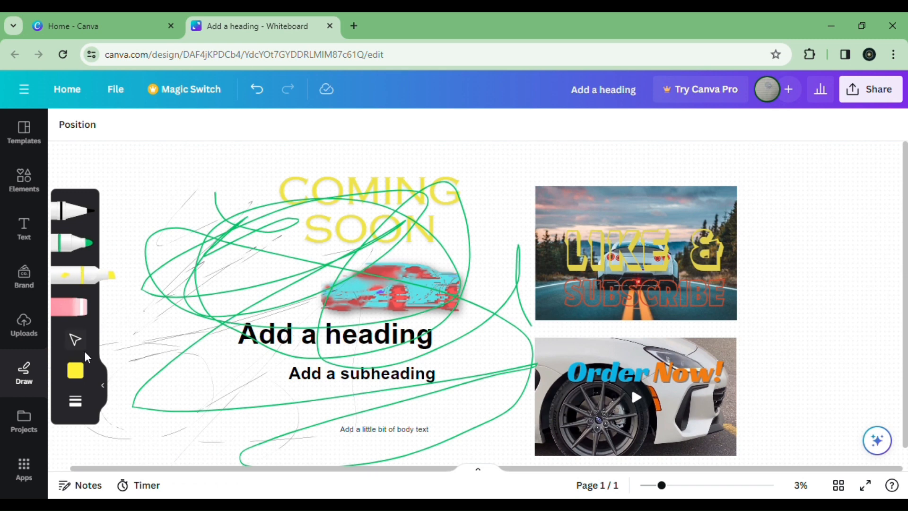
left_click(74, 372)
scroll(284, 355, "down", 3)
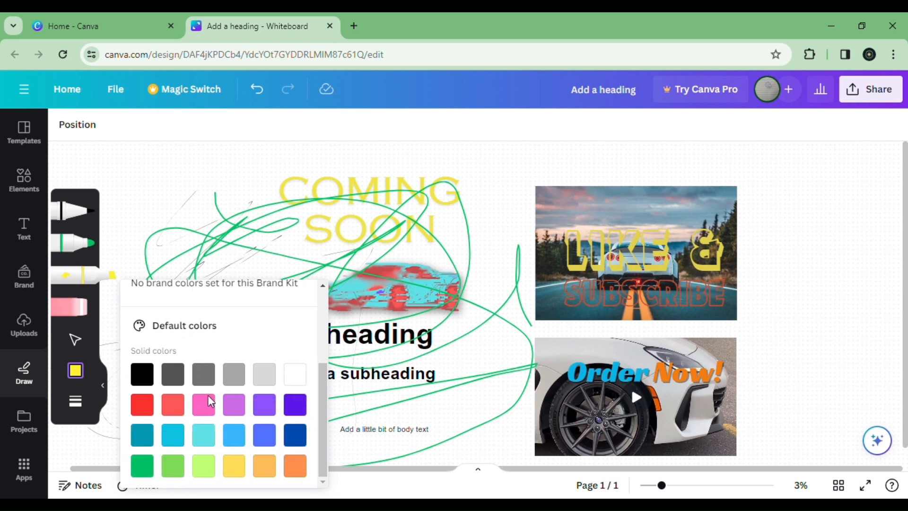
left_click(298, 407)
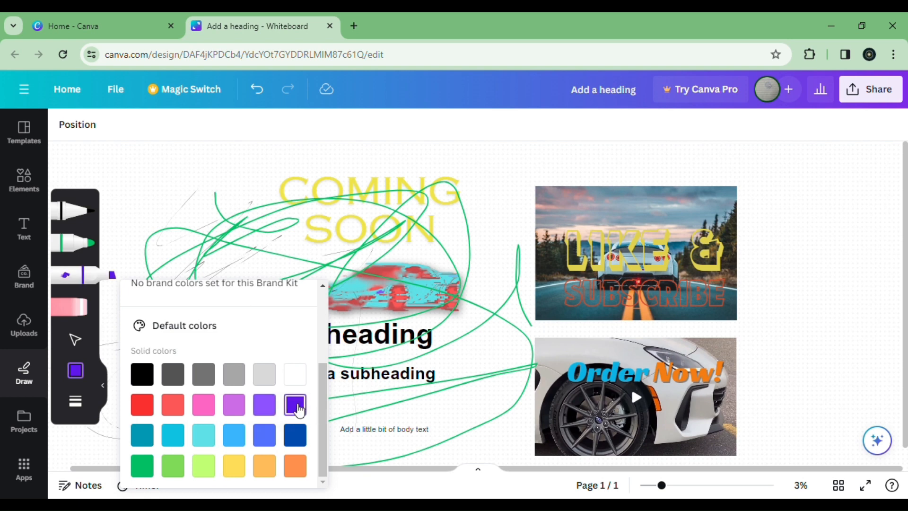
mouse_move(493, 182)
left_mouse_down()
mouse_move(524, 275)
mouse_move(348, 246)
mouse_move(4, 301)
mouse_move(397, 259)
mouse_move(637, 349)
mouse_move(544, 263)
mouse_move(579, 259)
mouse_move(610, 225)
mouse_move(592, 236)
mouse_move(585, 221)
mouse_move(640, 287)
mouse_move(612, 251)
mouse_move(581, 286)
mouse_move(600, 304)
mouse_move(625, 300)
mouse_move(582, 380)
left_mouse_up()
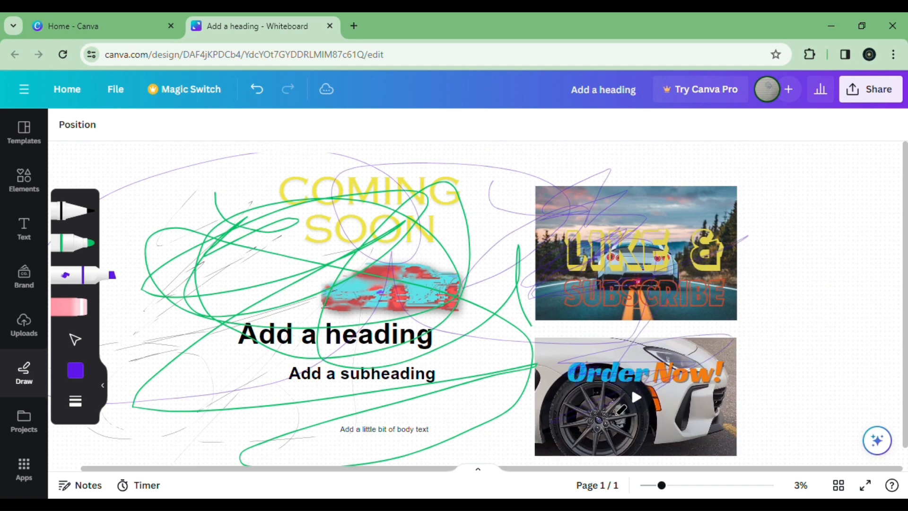
mouse_move(617, 415)
left_mouse_down()
mouse_move(634, 441)
mouse_move(736, 344)
mouse_move(672, 412)
mouse_move(250, 472)
left_mouse_up()
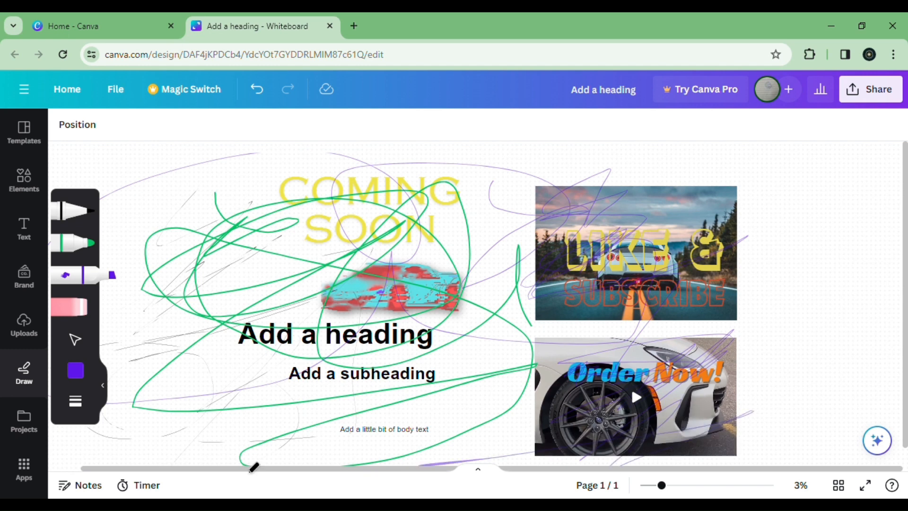
Browse the existing designs in Your projects
left_click(29, 424)
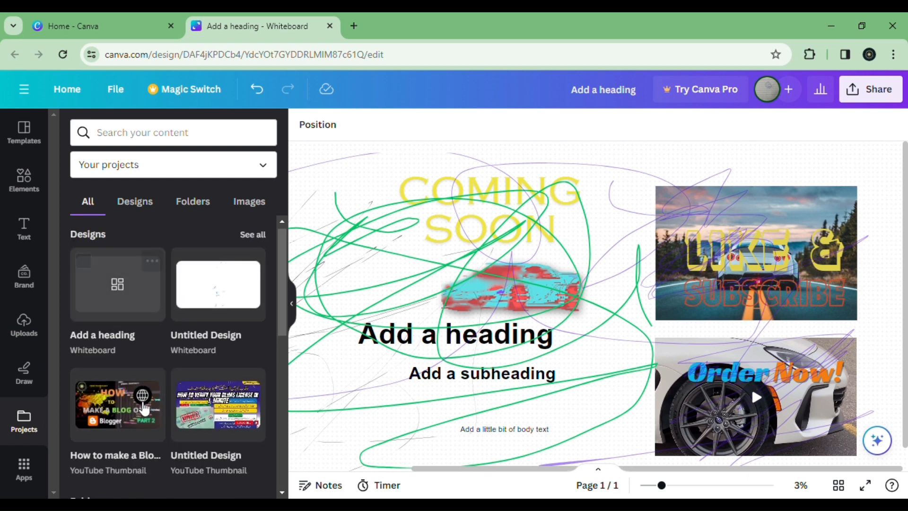
scroll(186, 434, "up", 1)
left_click(133, 202)
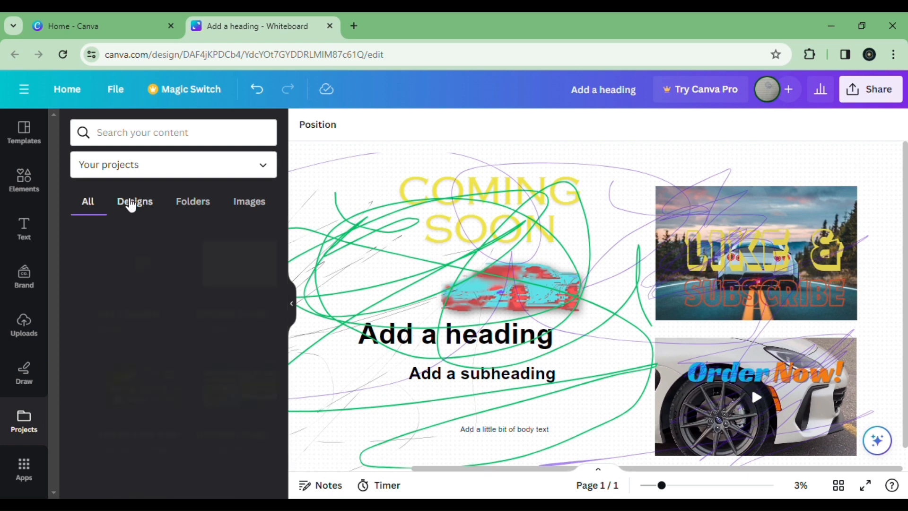
scroll(217, 297, "down", 5)
scroll(158, 271, "up", 4)
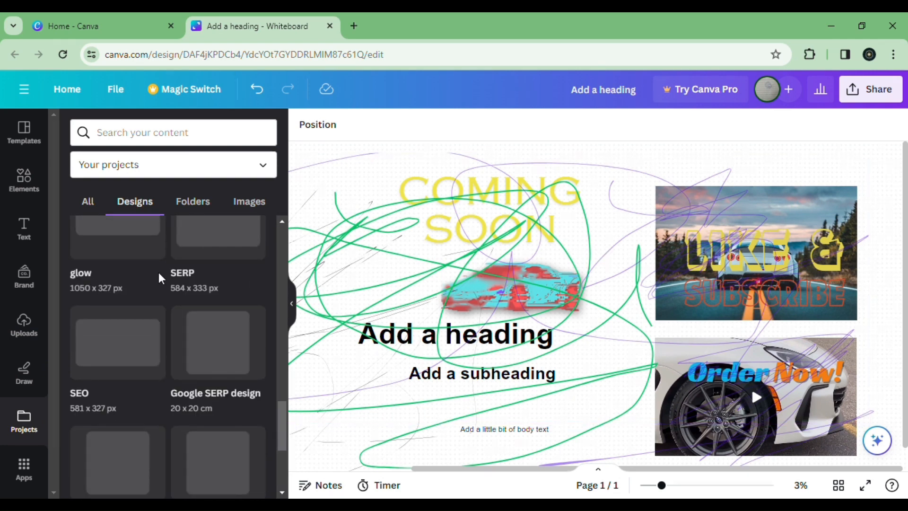
scroll(149, 283, "up", 3)
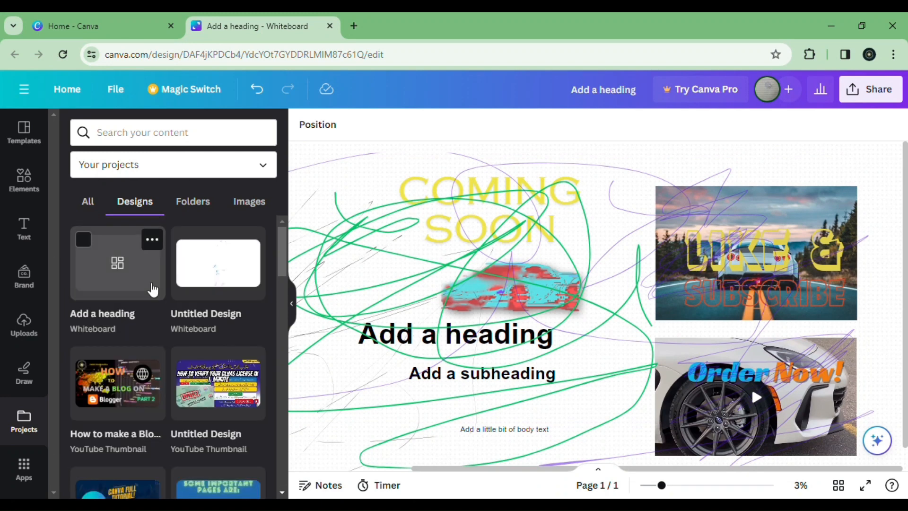
Look at the project folders and look through the images stored in Your projects
left_click(203, 207)
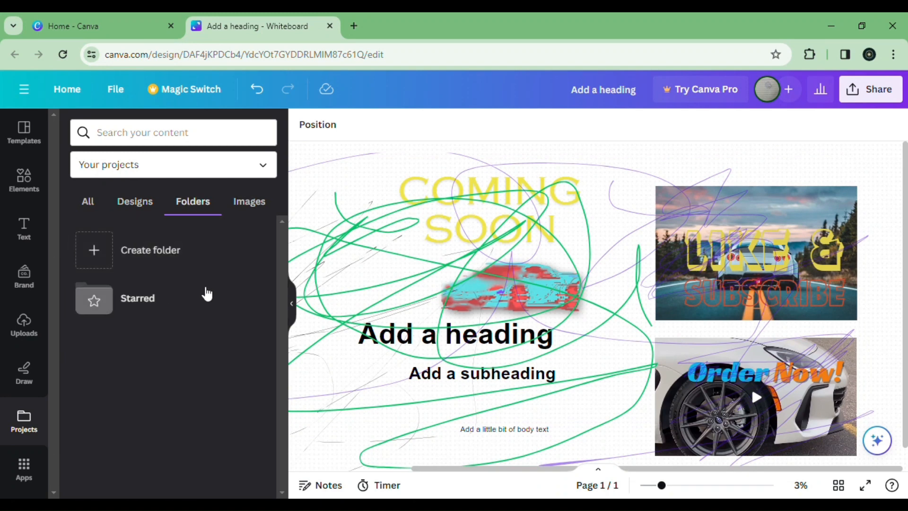
left_click(253, 203)
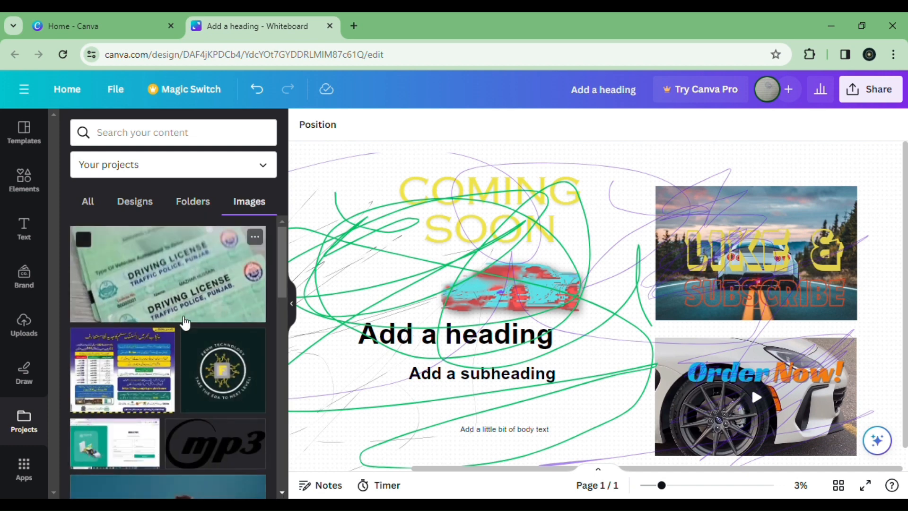
scroll(182, 327, "down", 6)
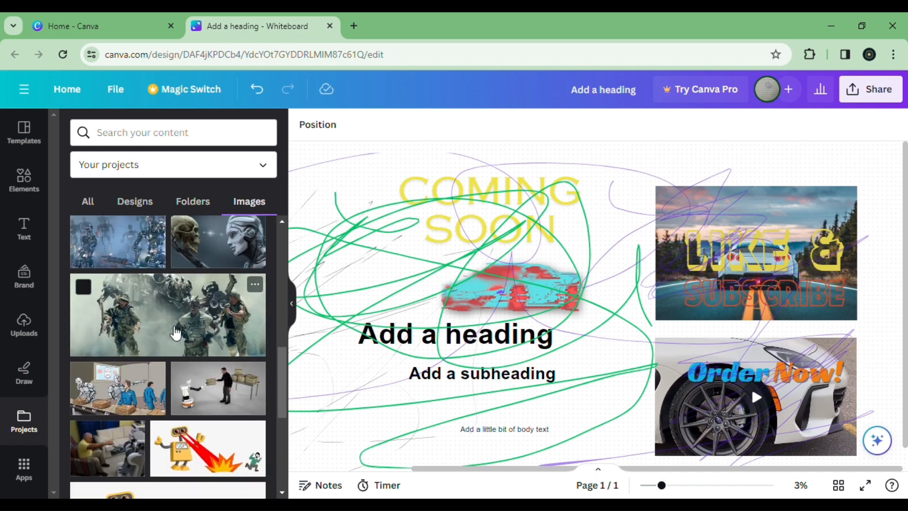
scroll(175, 332, "down", 4)
scroll(171, 364, "up", 5)
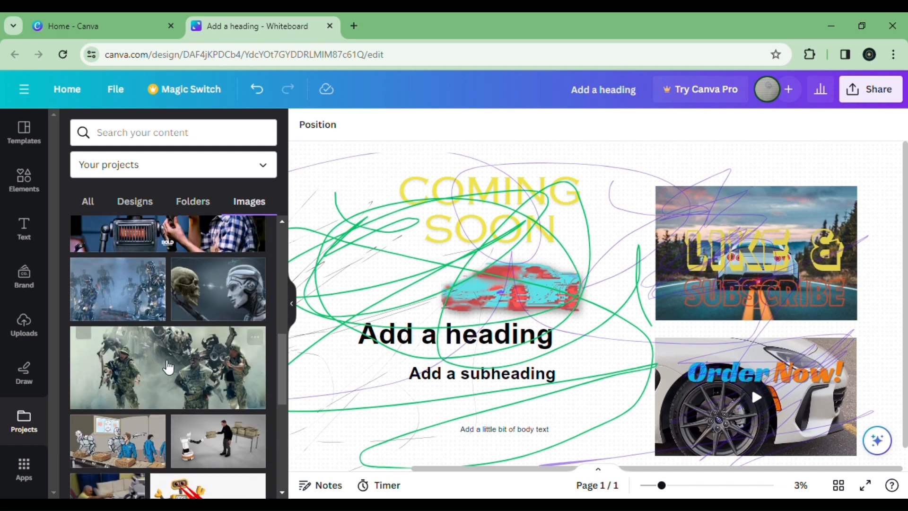
scroll(168, 367, "up", 6)
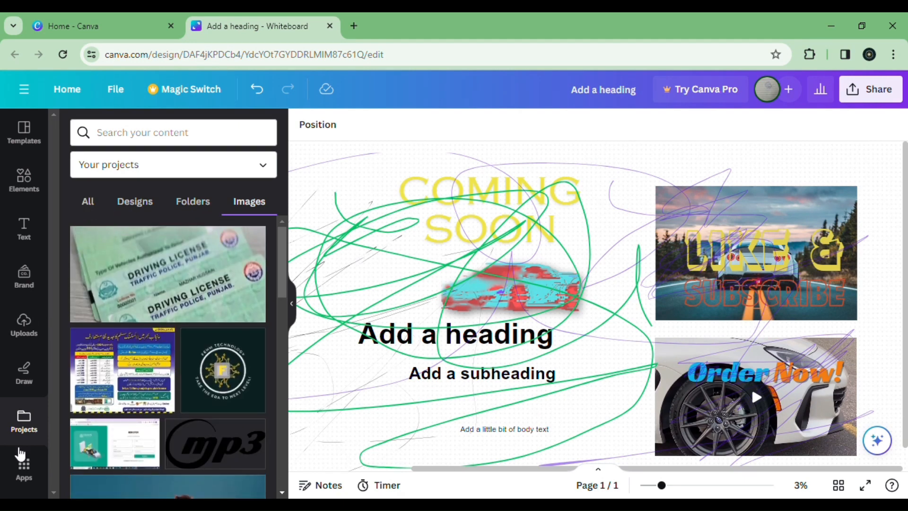
Browse the featured, trending and More from Canva sections of the discoverable Canva apps
left_click(24, 462)
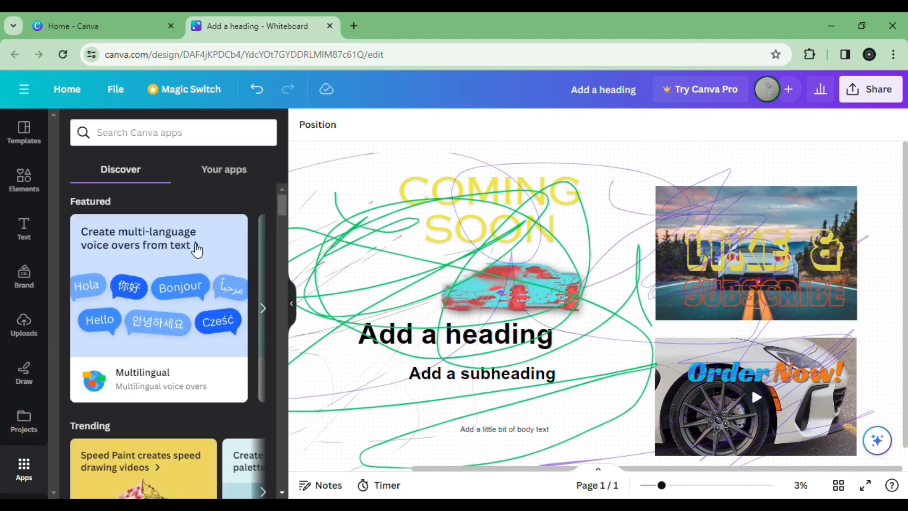
scroll(189, 236, "down", 5)
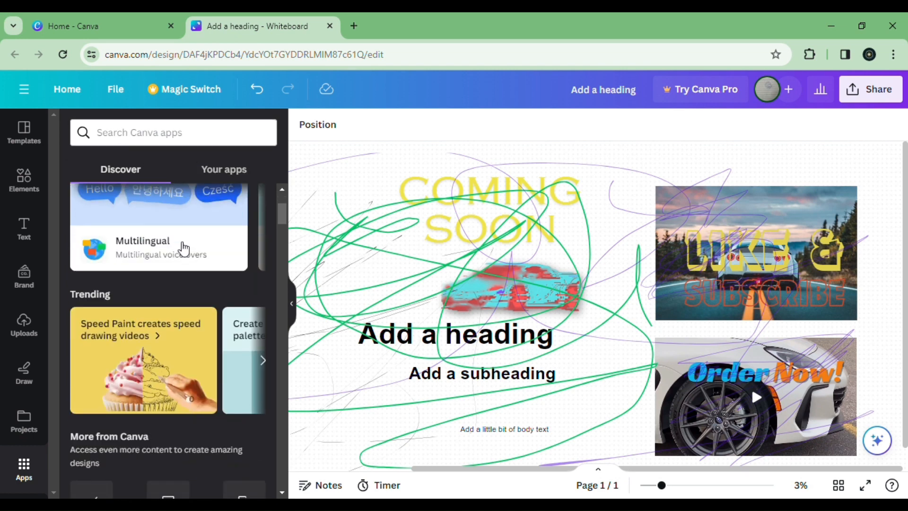
scroll(112, 396, "down", 1)
scroll(127, 269, "up", 3)
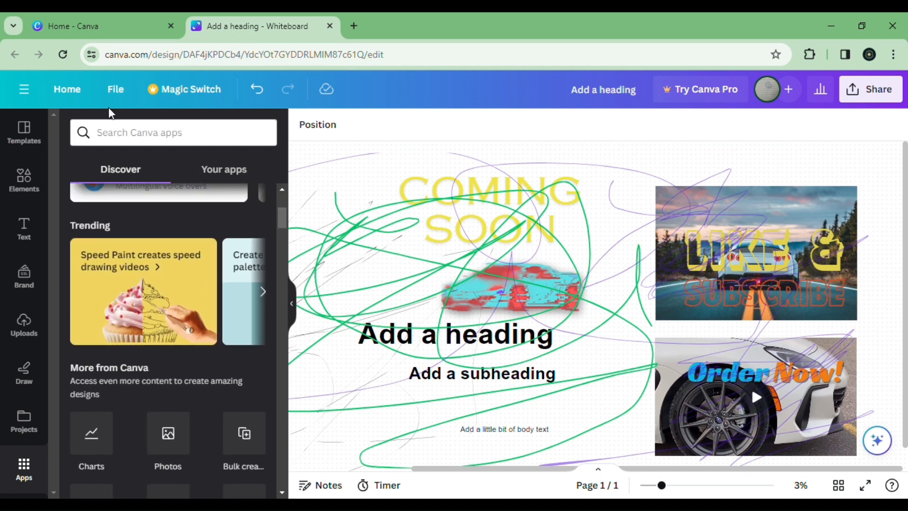
scroll(203, 393, "up", 3)
scroll(200, 388, "down", 3)
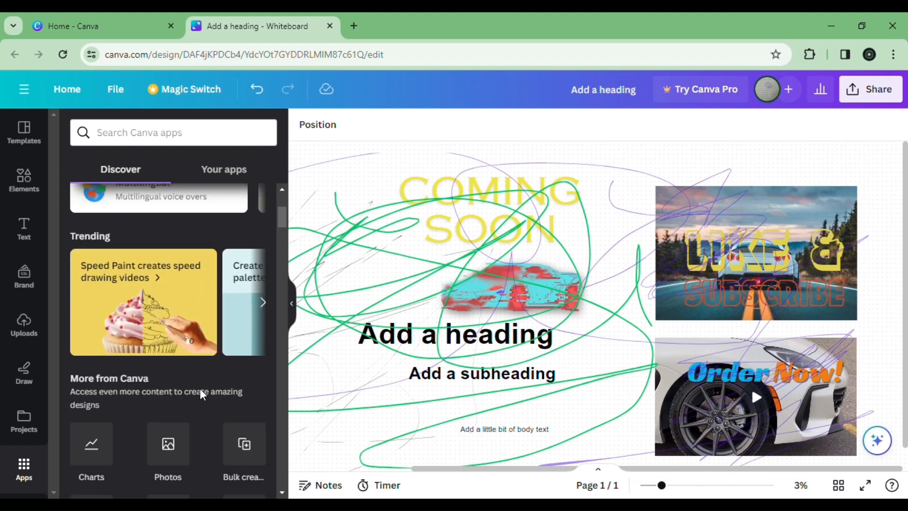
Go through the trending apps to the Enhancer image upscaling app and show its details
left_click(263, 291)
left_click(264, 291)
left_click(264, 292)
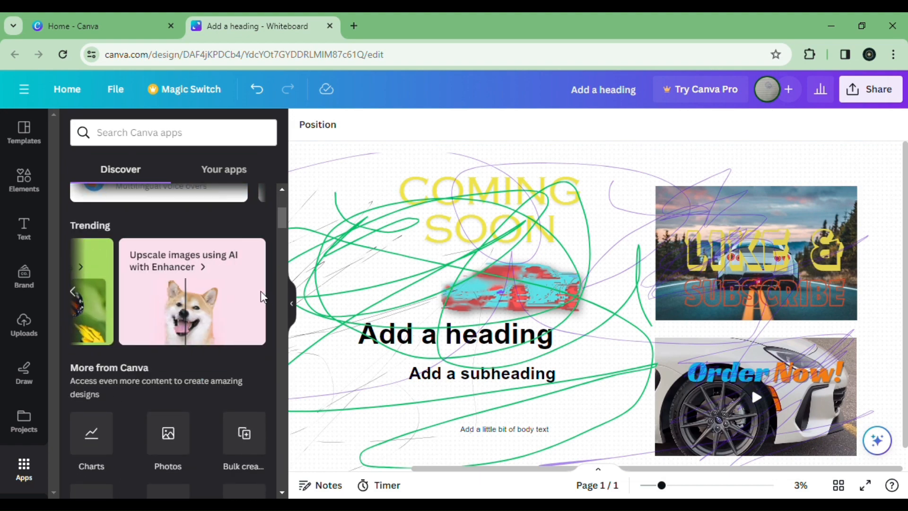
left_click(260, 291)
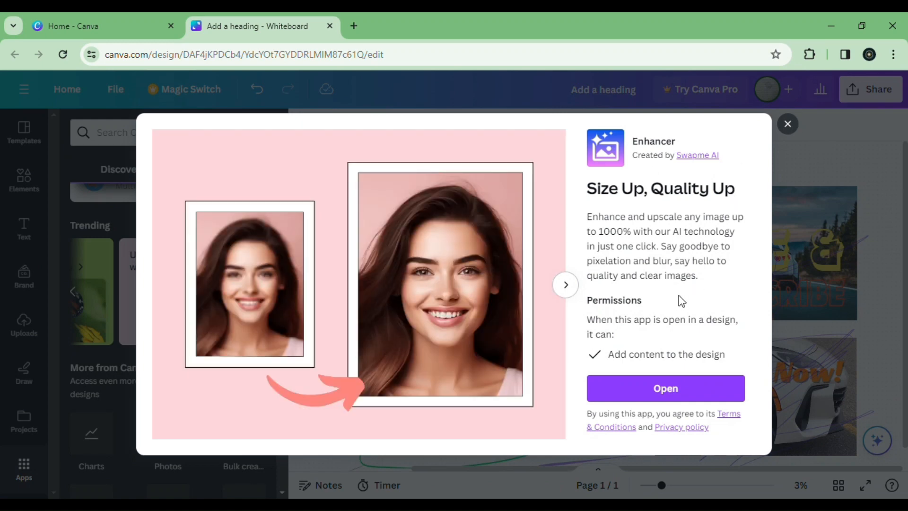
Close the Enhancer details, browse the Featured apps through to Puppetry, and view its details
left_click(787, 124)
scroll(208, 330, "up", 4)
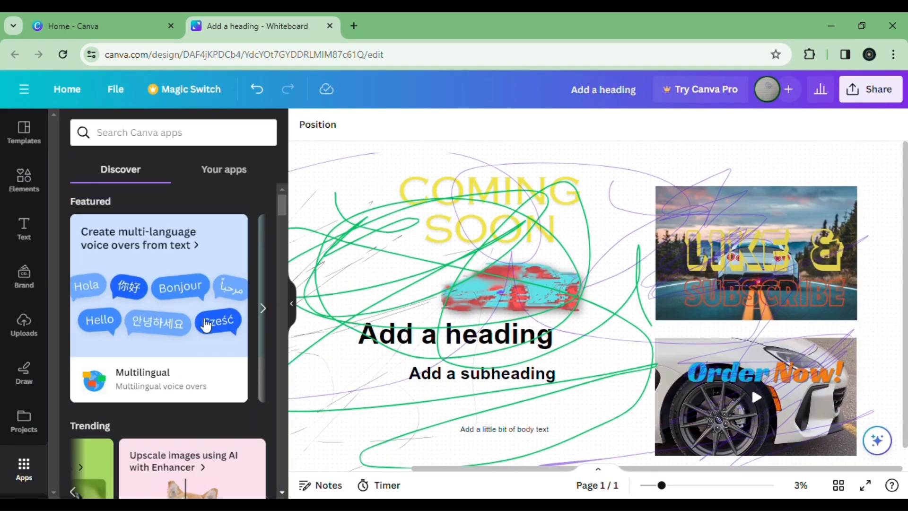
left_click(264, 310)
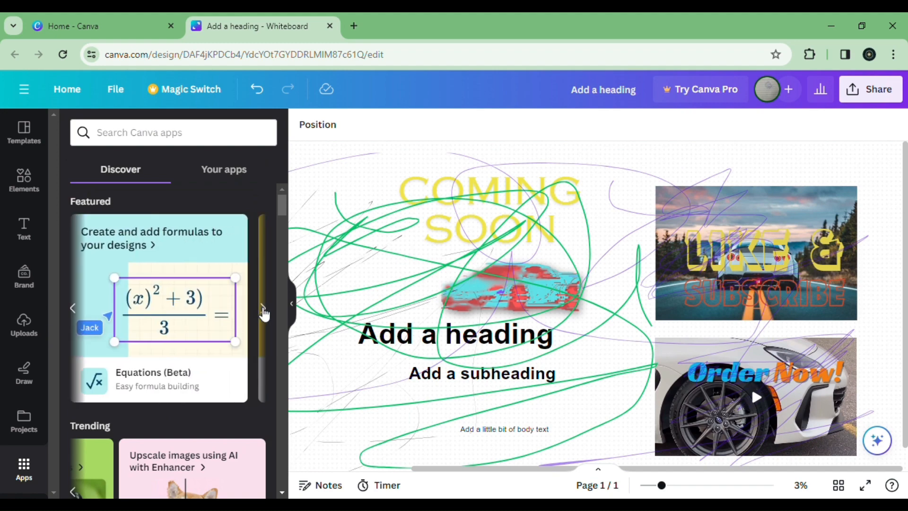
left_click(263, 310)
left_click(264, 310)
left_click(263, 310)
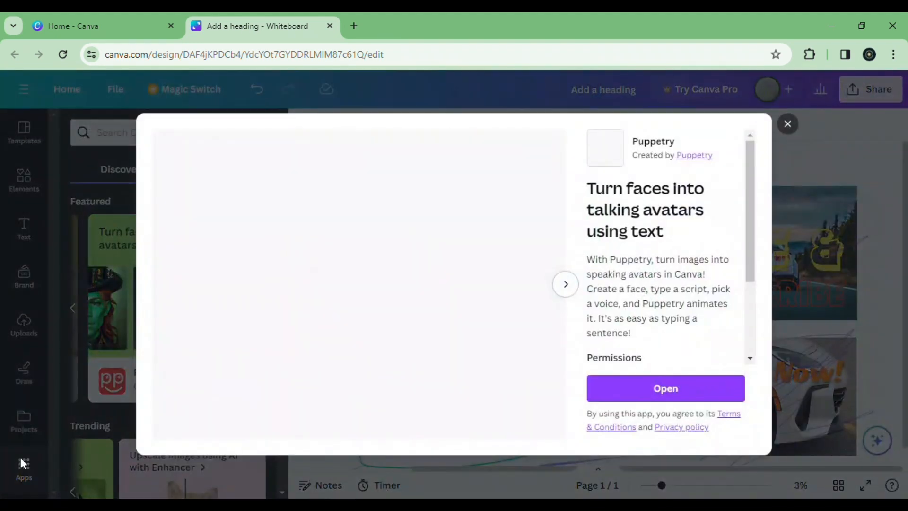
left_click(788, 125)
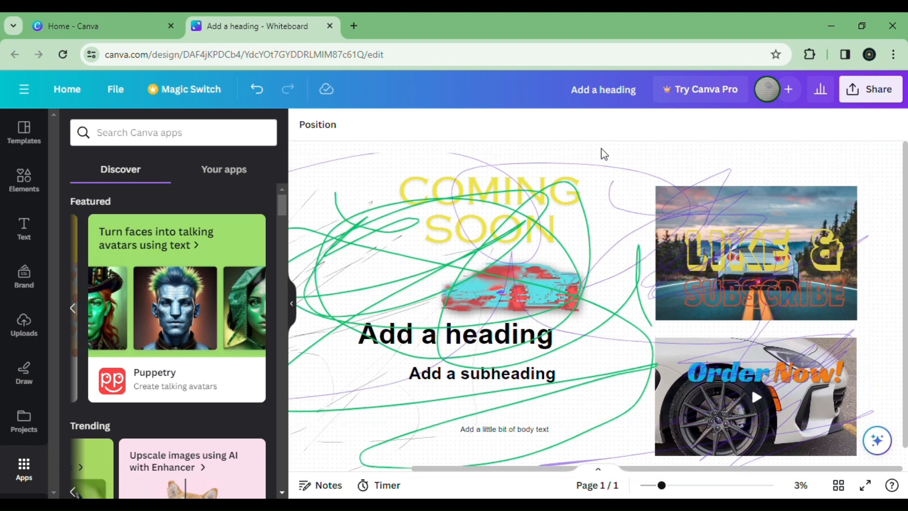
Move the large purple freehand drawing to the empty canvas area right of the two car images
left_click(566, 257)
scroll(615, 262, "right", 5)
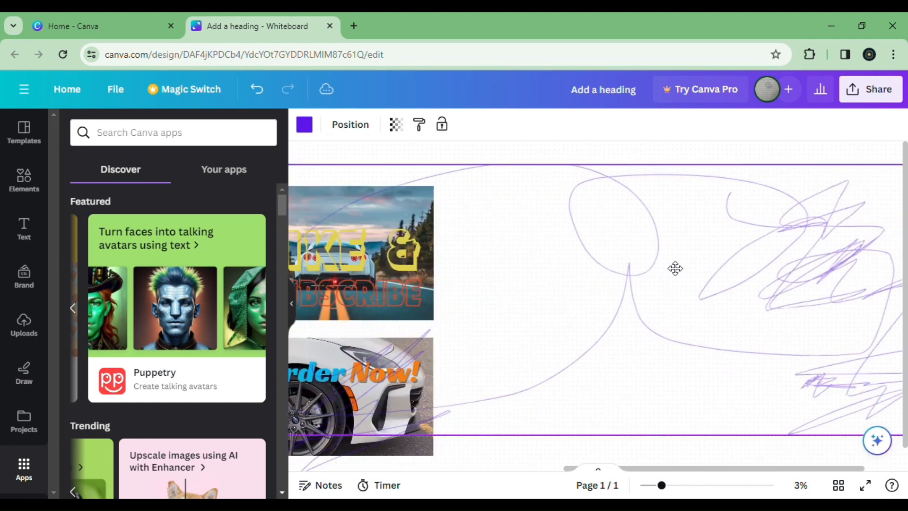
left_click_drag(676, 268, 806, 269)
left_click(799, 485)
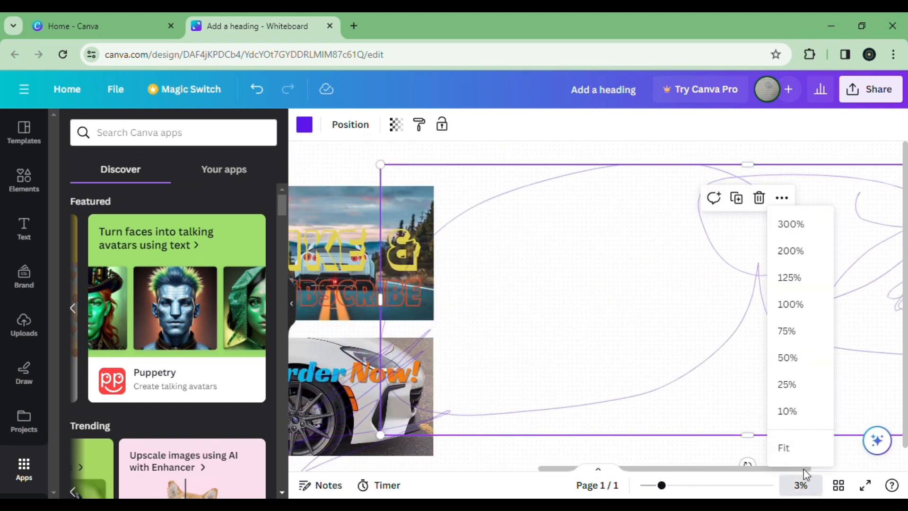
left_click(803, 448)
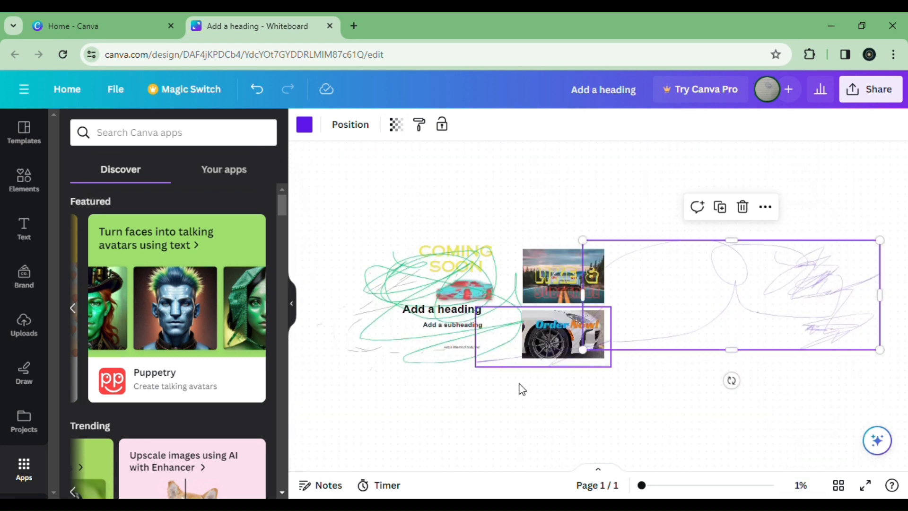
left_click(510, 403)
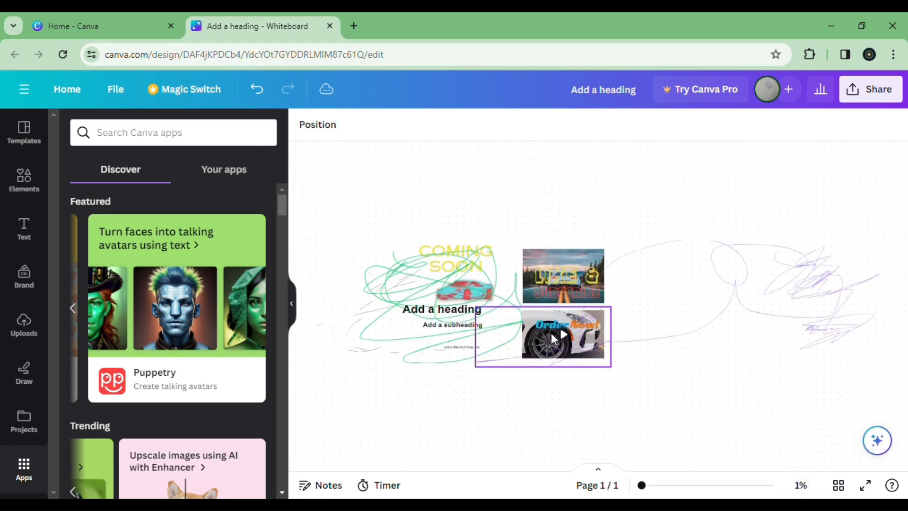
Move the remaining purple, green and grey freehand drawings off the images and text into empty space above and to the right
mouse_move(531, 345)
left_mouse_down()
mouse_move(689, 136)
mouse_move(643, 211)
left_mouse_up()
left_click_drag(458, 324, 485, 190)
left_click(349, 344)
mouse_move(348, 345)
left_mouse_down()
mouse_move(645, 240)
mouse_move(782, 203)
mouse_move(771, 202)
left_mouse_up()
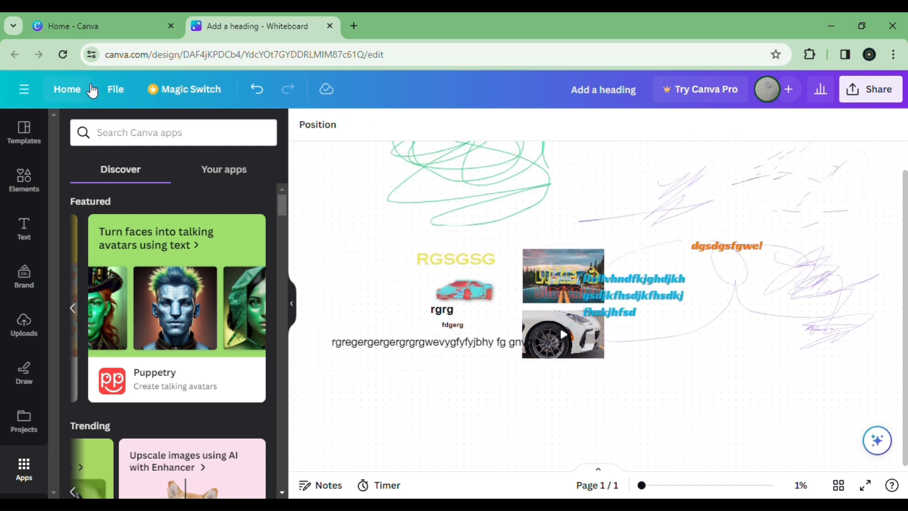
Return to the Canva home page and look over the Recent designs list
left_click(90, 91)
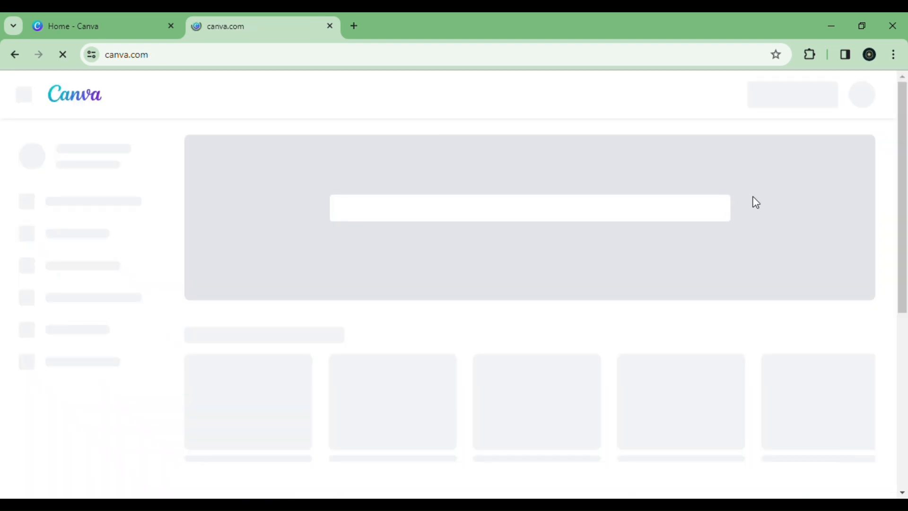
scroll(411, 230, "down", 4)
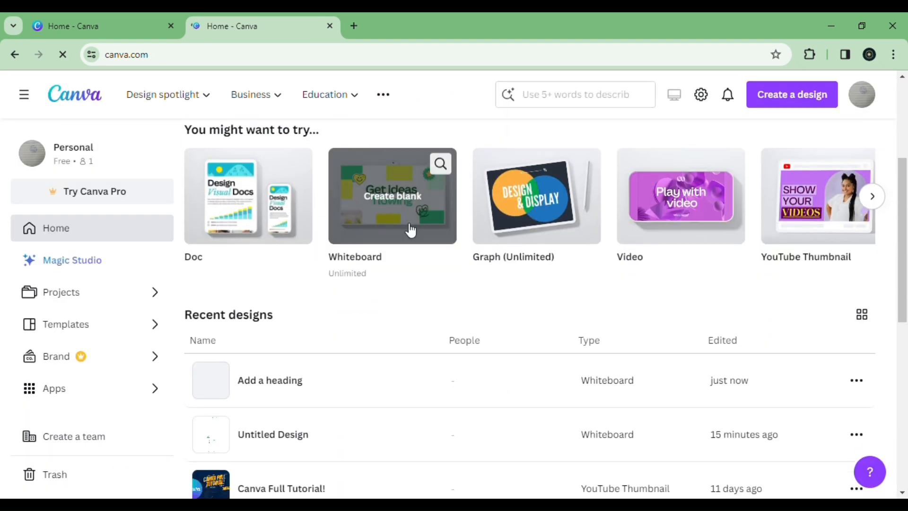
scroll(411, 230, "down", 1)
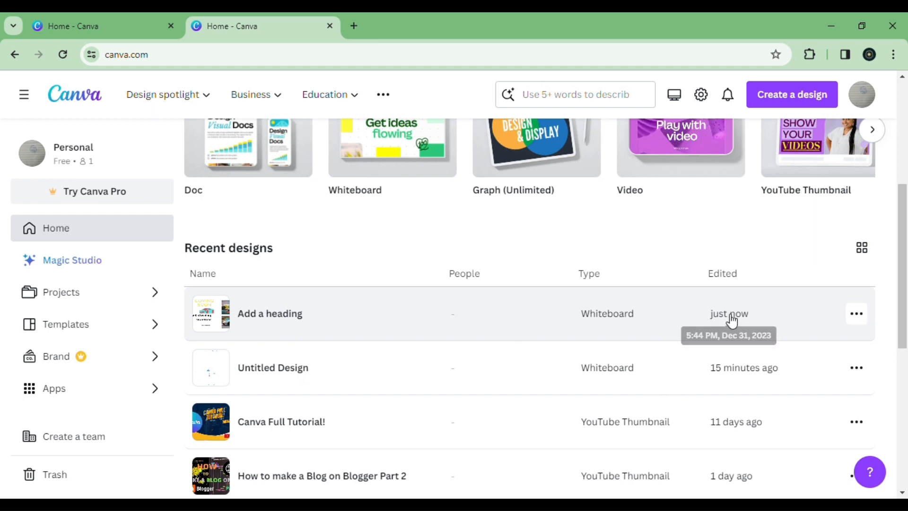
scroll(745, 298, "up", 5)
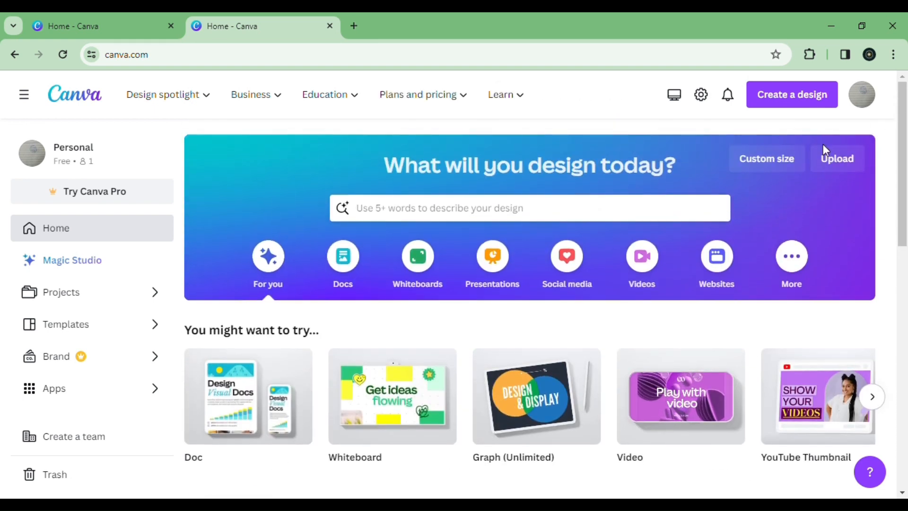
Browse the suggested design types available for creating a new design
left_click(795, 103)
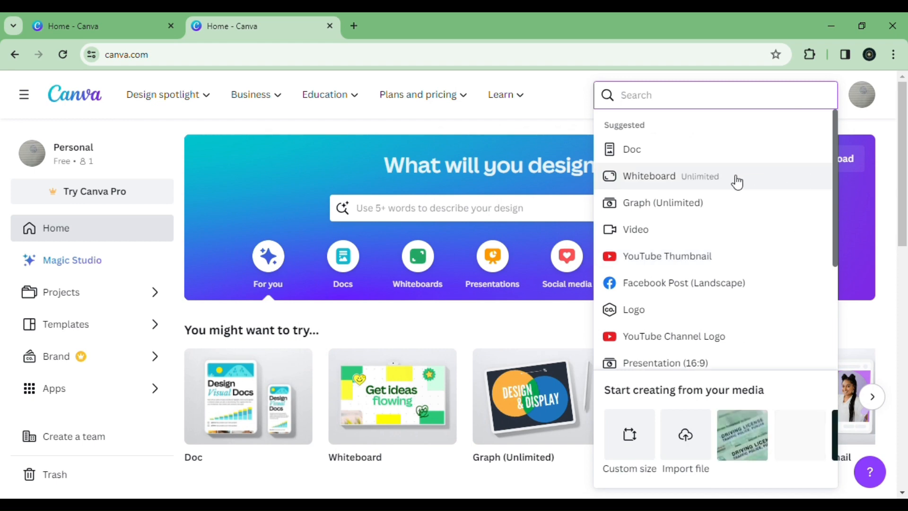
scroll(682, 170, "down", 3)
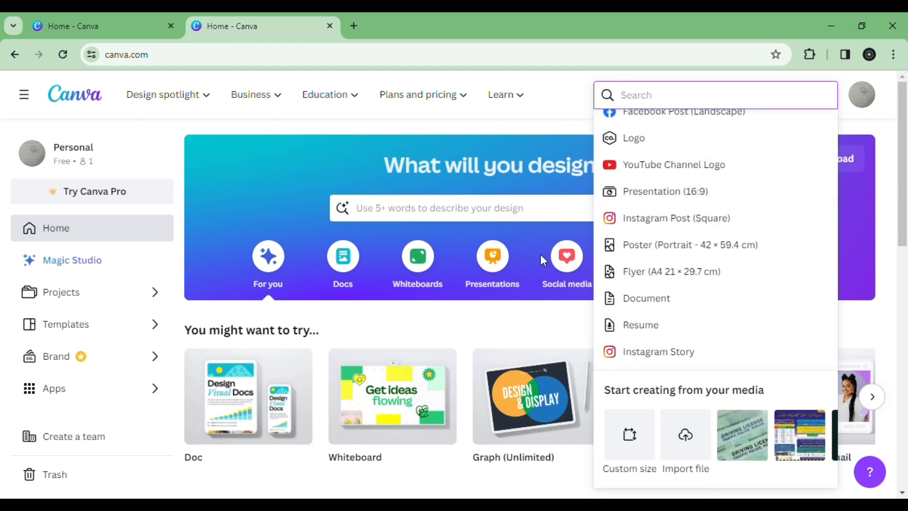
scroll(541, 256, "down", 8)
scroll(675, 284, "up", 10)
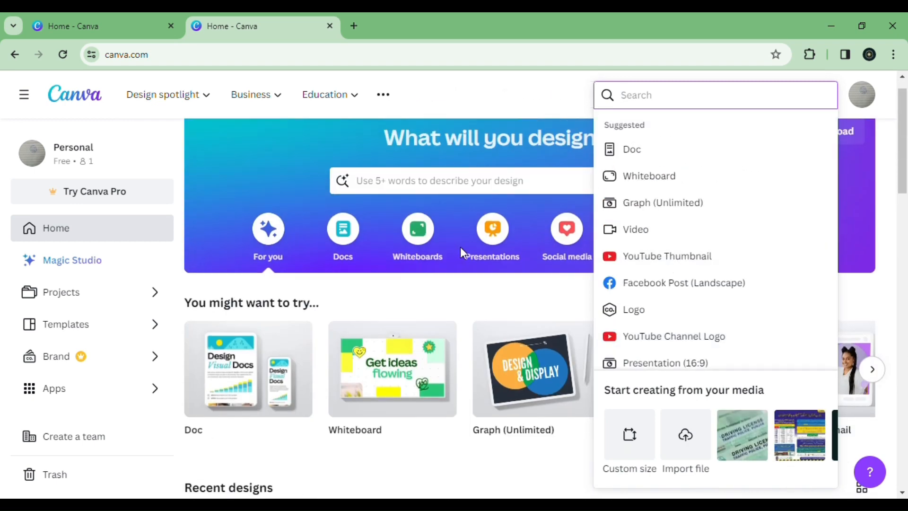
Specify a custom design size in pixels, 85 px wide and 65 px high
left_click(636, 443)
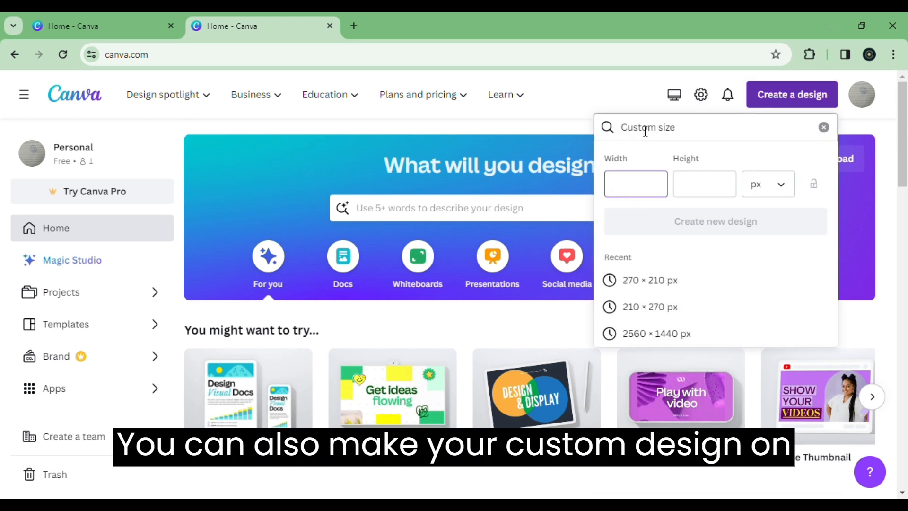
left_click(767, 190)
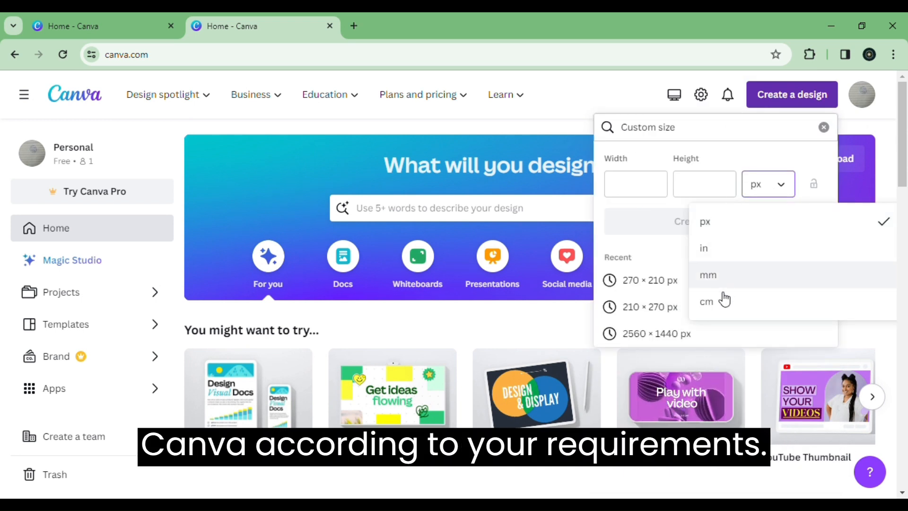
left_click(733, 223)
left_click(644, 190)
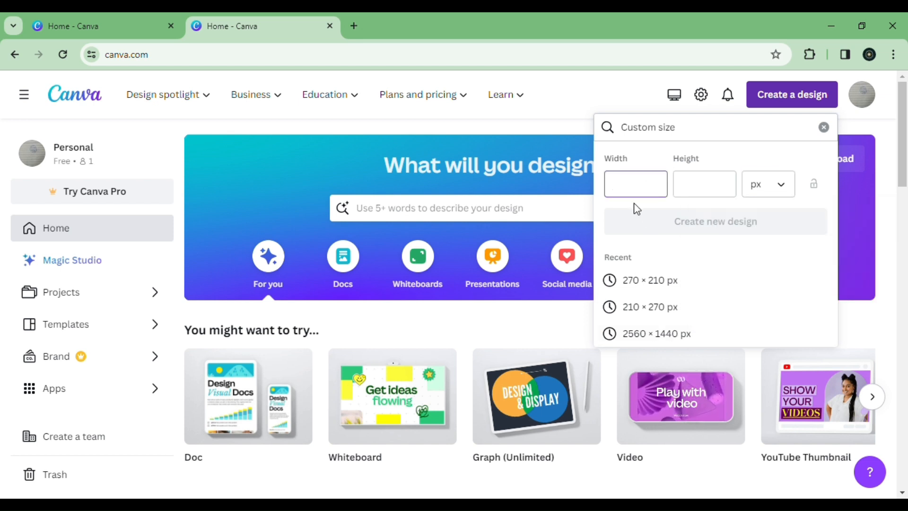
left_click(703, 192)
type("65")
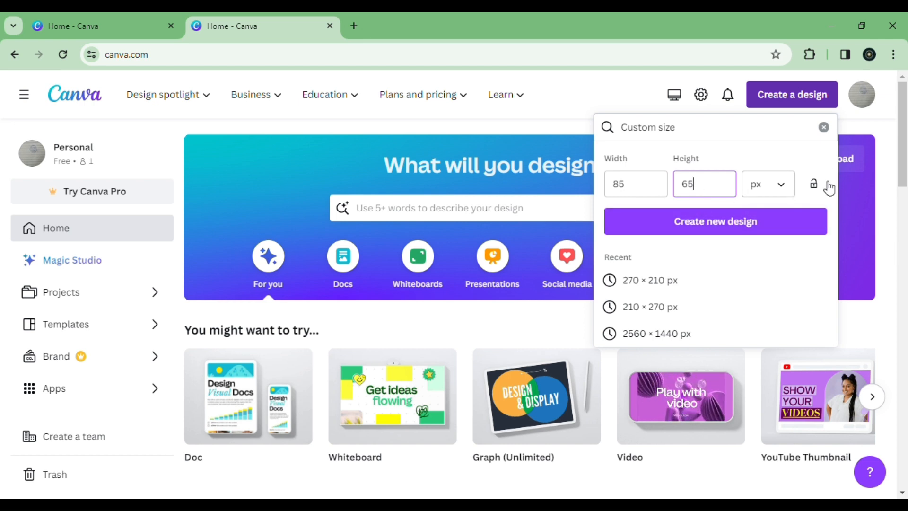
Lock the custom size's aspect ratio, and dismiss the design creation options without creating a design
left_click(816, 187)
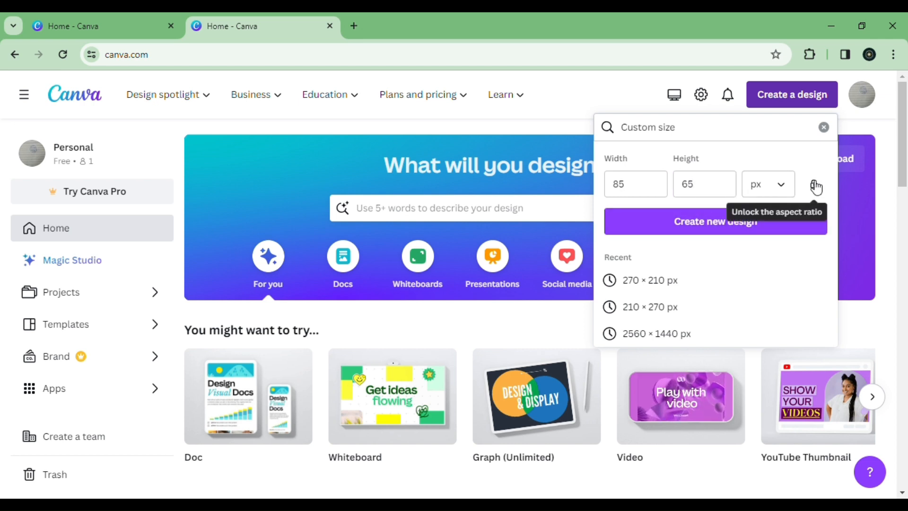
left_click(703, 192)
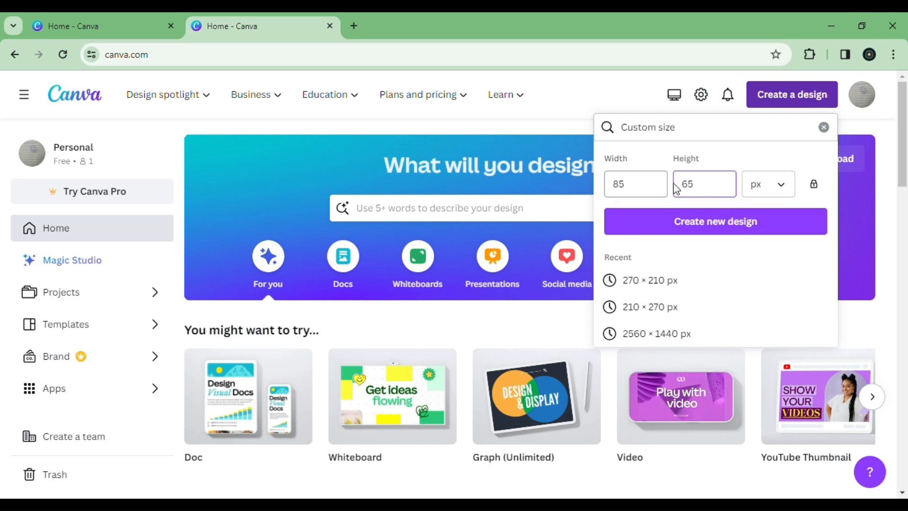
left_click(824, 128)
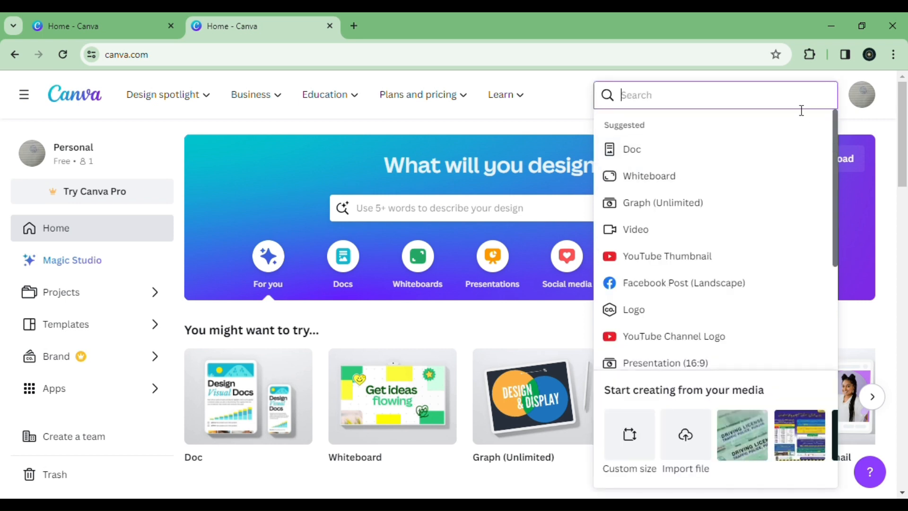
left_click(863, 131)
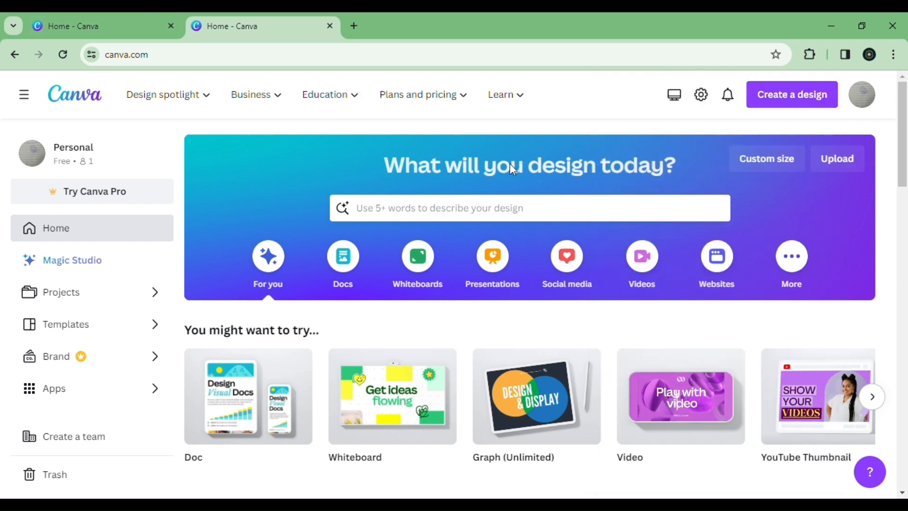
Review the Try Canva Pro free trial offer, close it, and switch to the other Canva home page
left_click(70, 195)
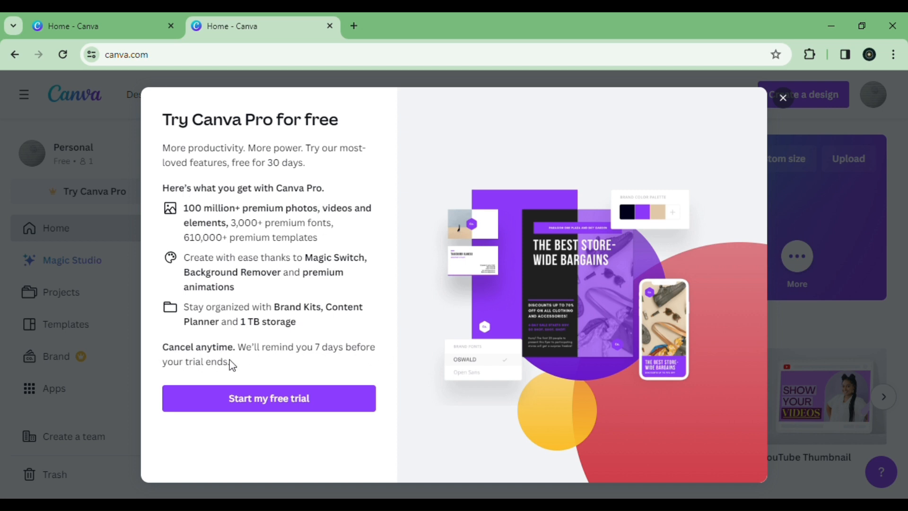
left_click(773, 108)
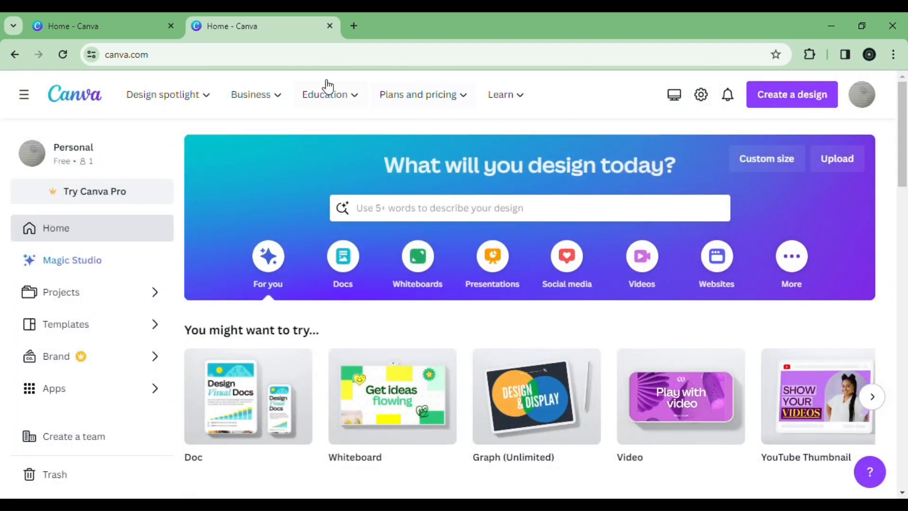
left_click(79, 29)
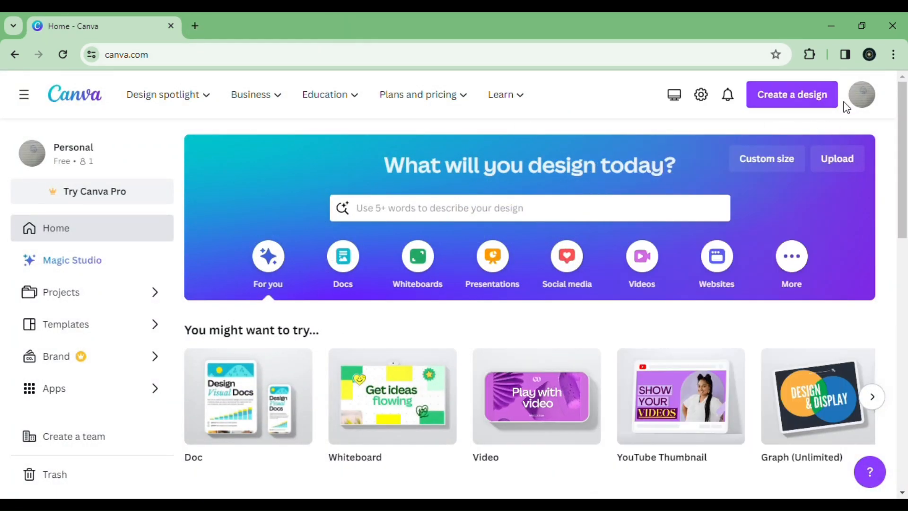